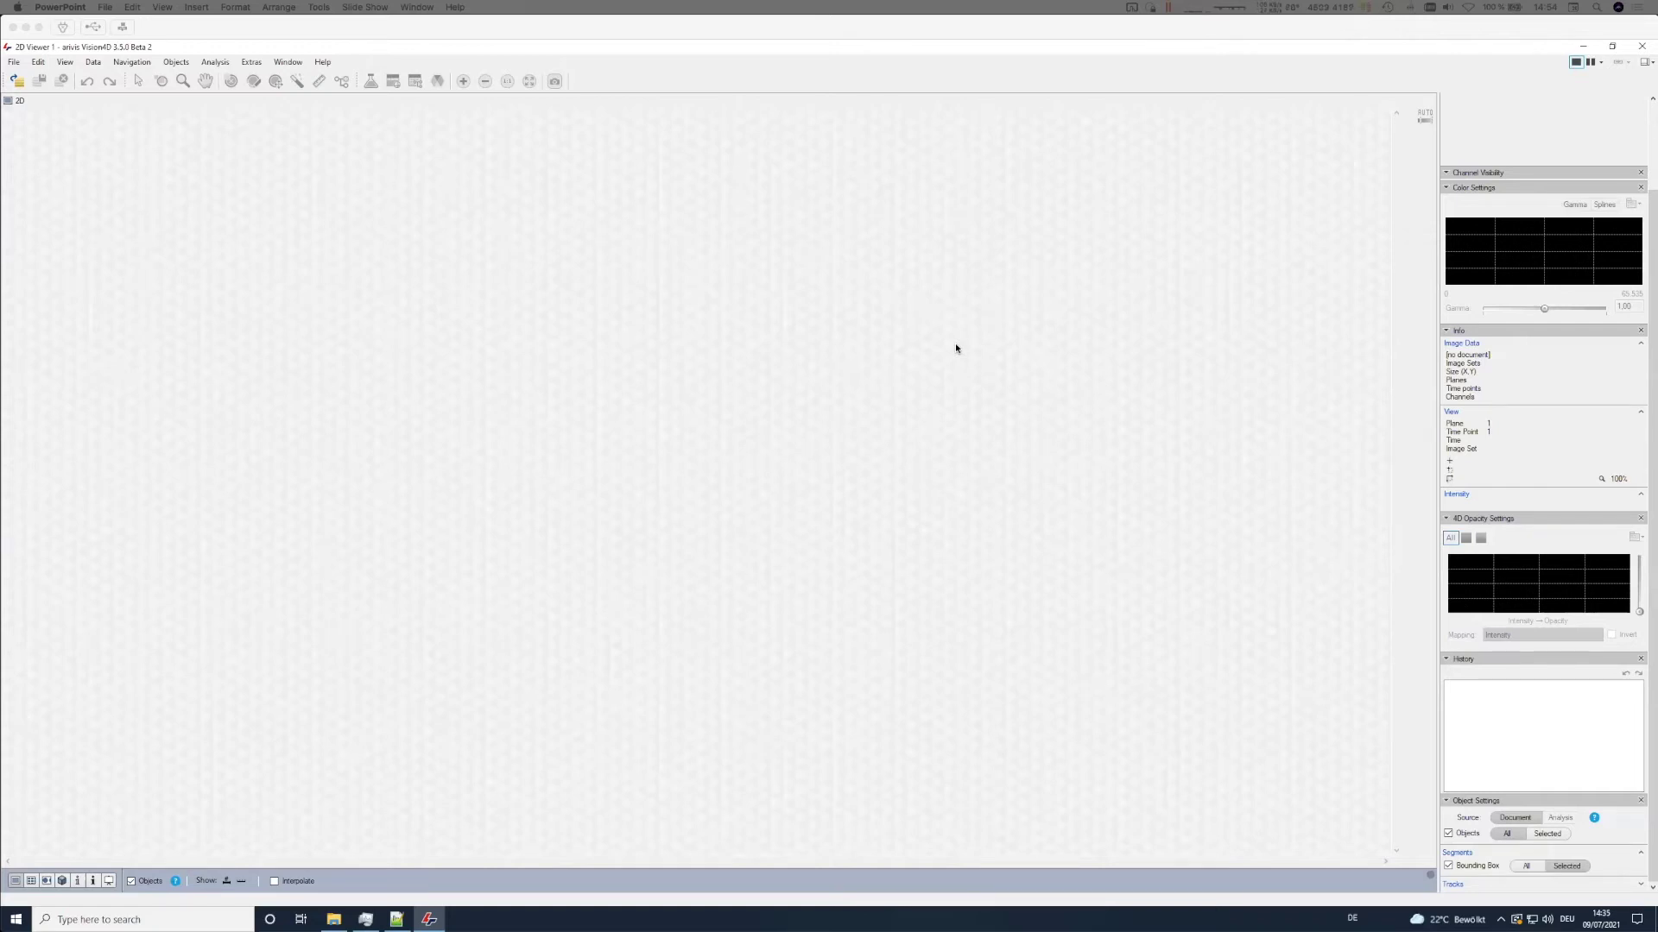
- Open the Showroom Server image browser from File > Open Image from VisionHub
{"action": "left_click", "coordinate": [18, 64]}
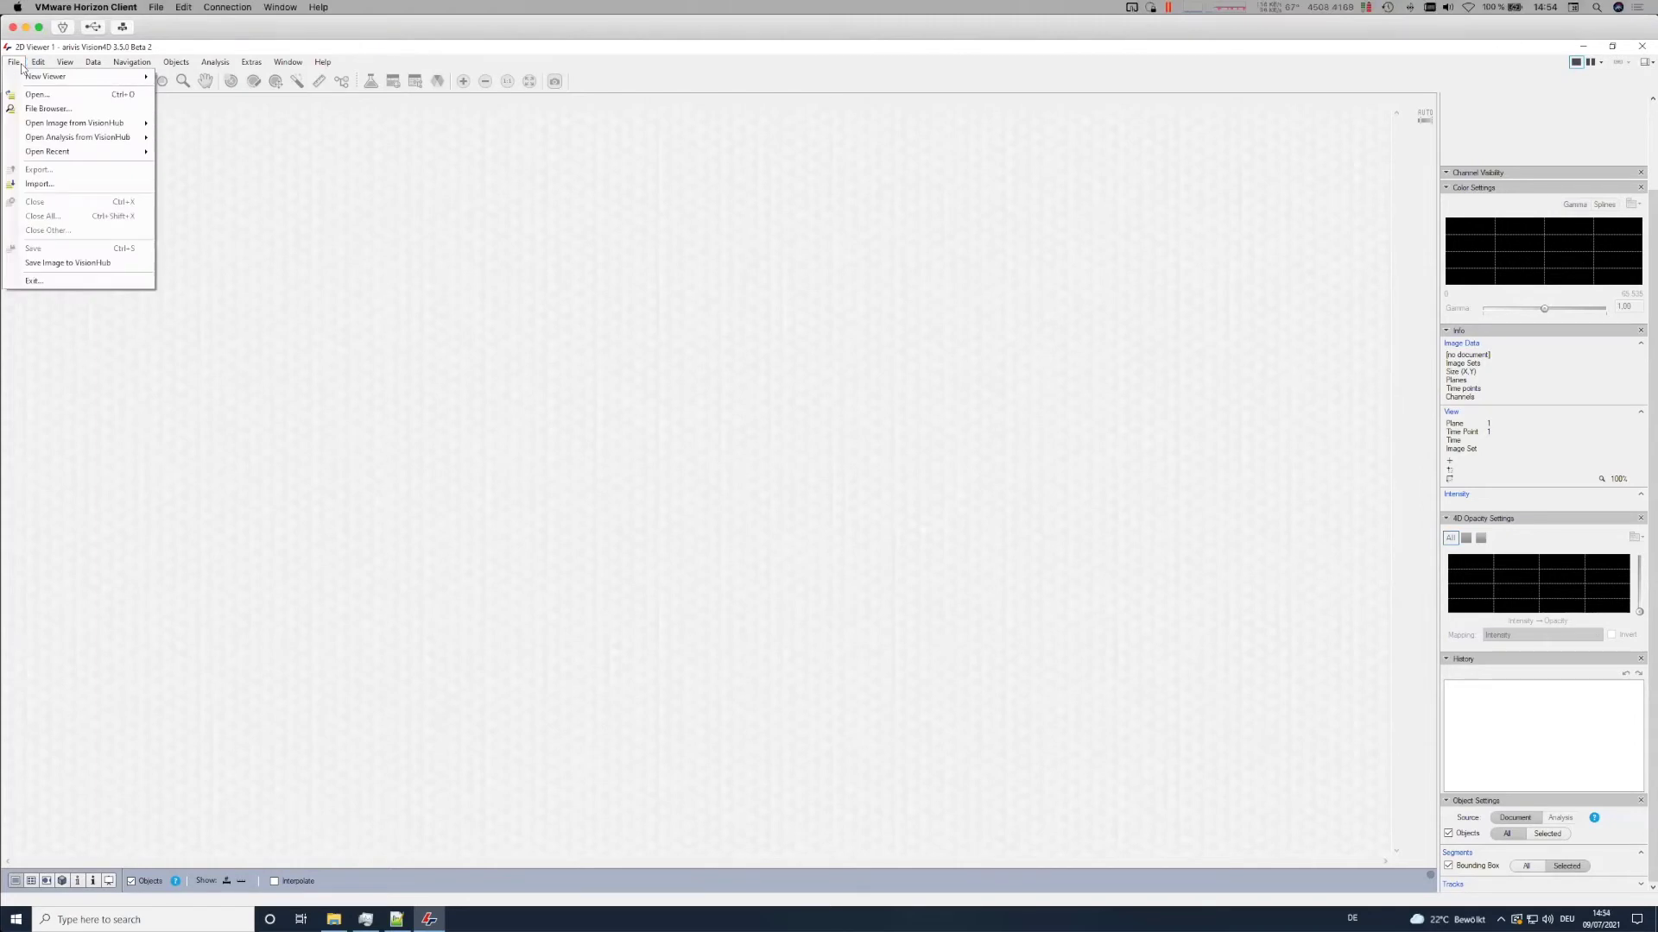
{"action": "mouse_move", "coordinate": [38, 124]}
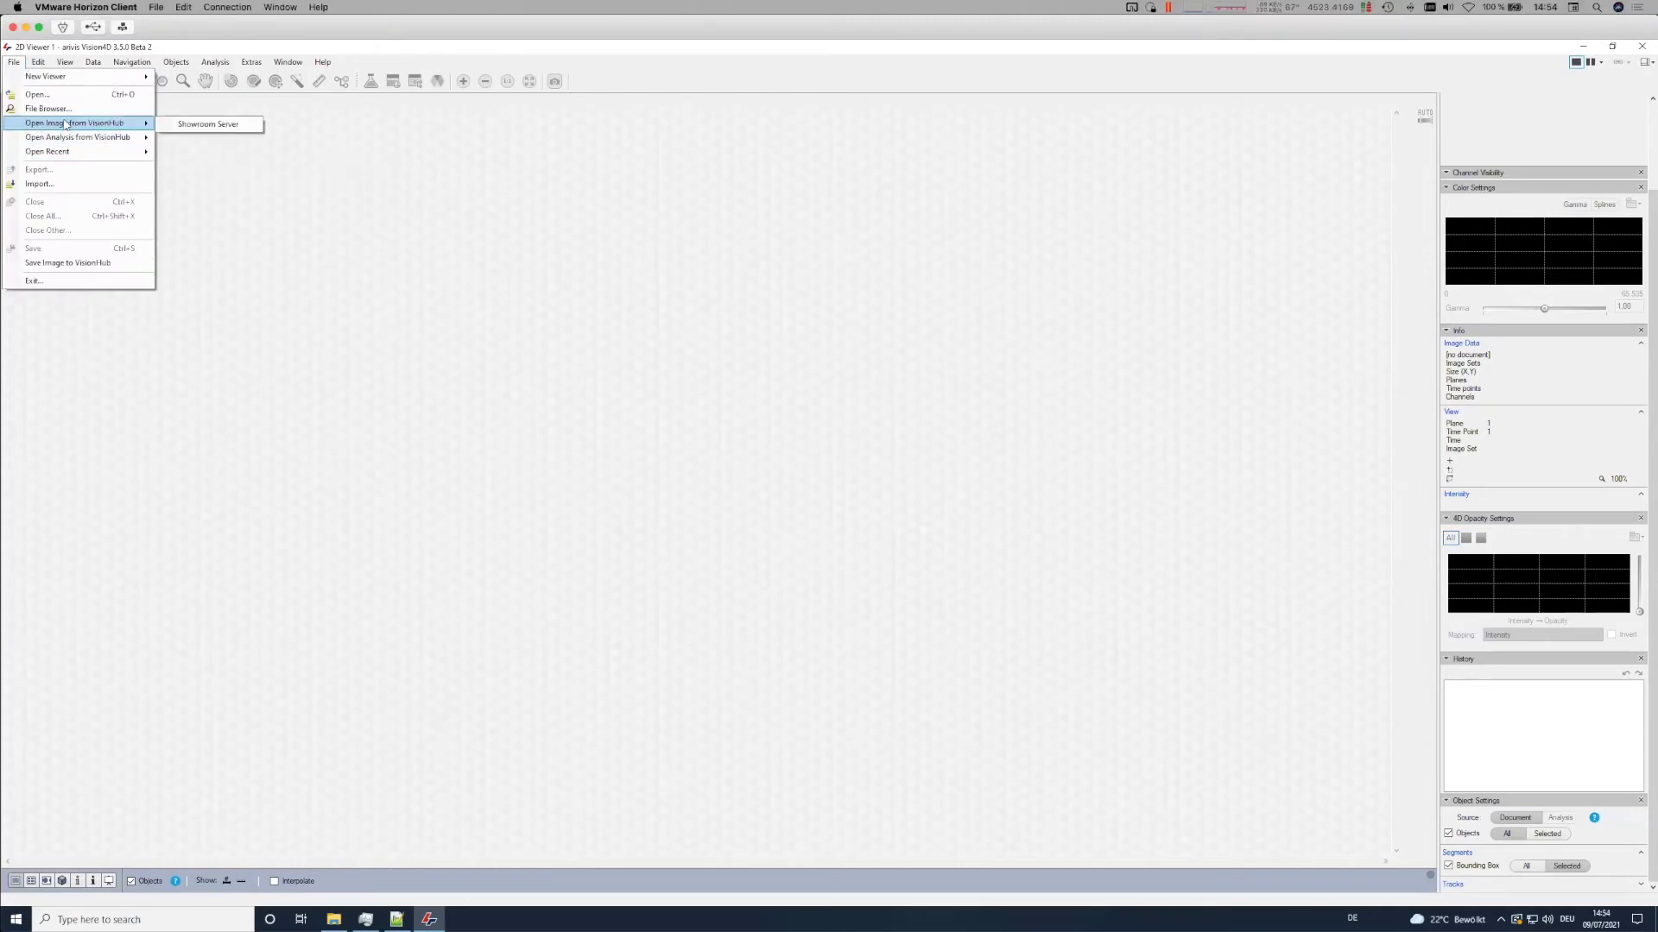
{"action": "left_click", "coordinate": [207, 124]}
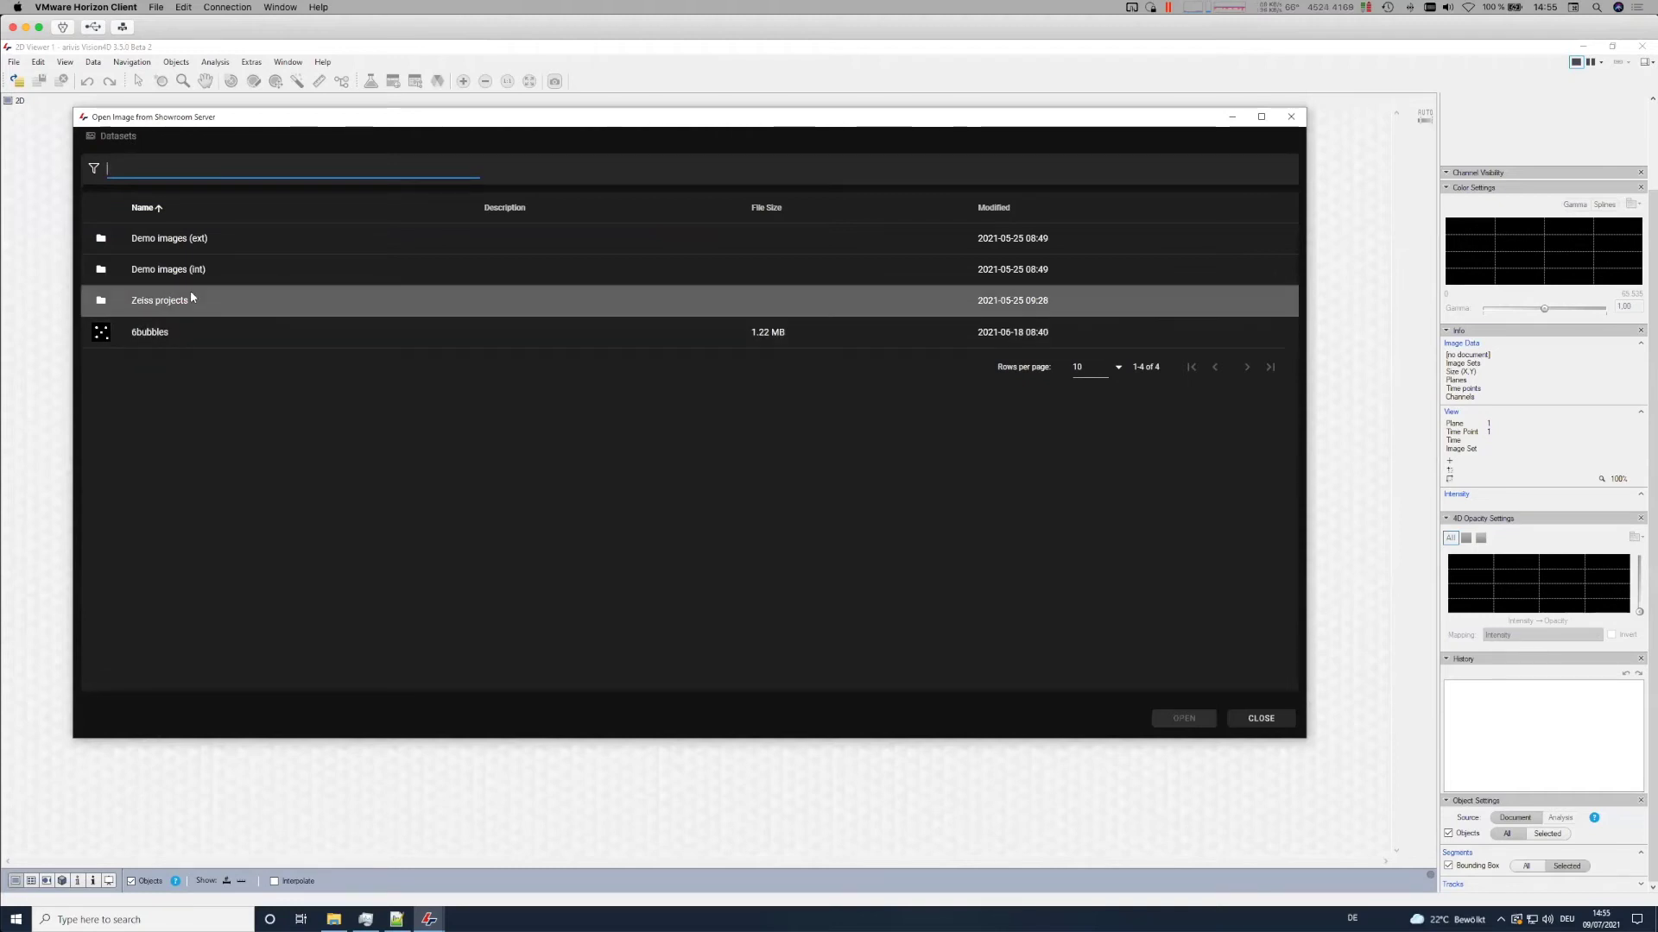
- Navigate to Zeiss projects/Systemday and select the first HelaKyoto-Intern5-02-AT-deconvolved_ROI.czi image
{"action": "double_click", "coordinate": [164, 301]}
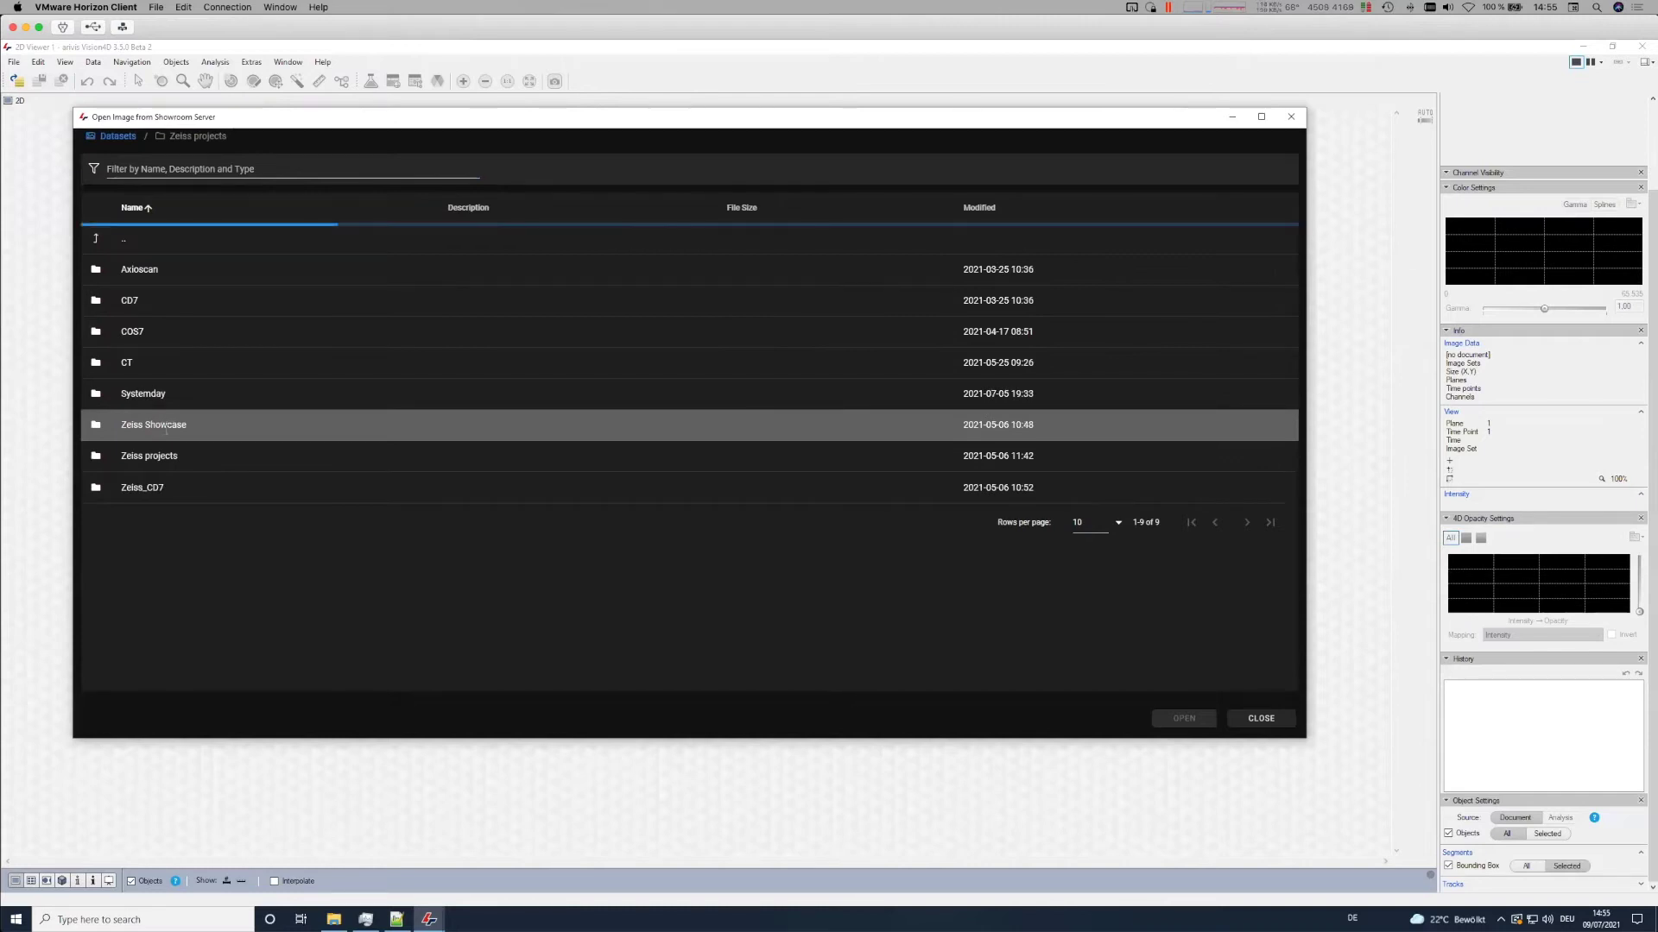
{"action": "double_click", "coordinate": [133, 236]}
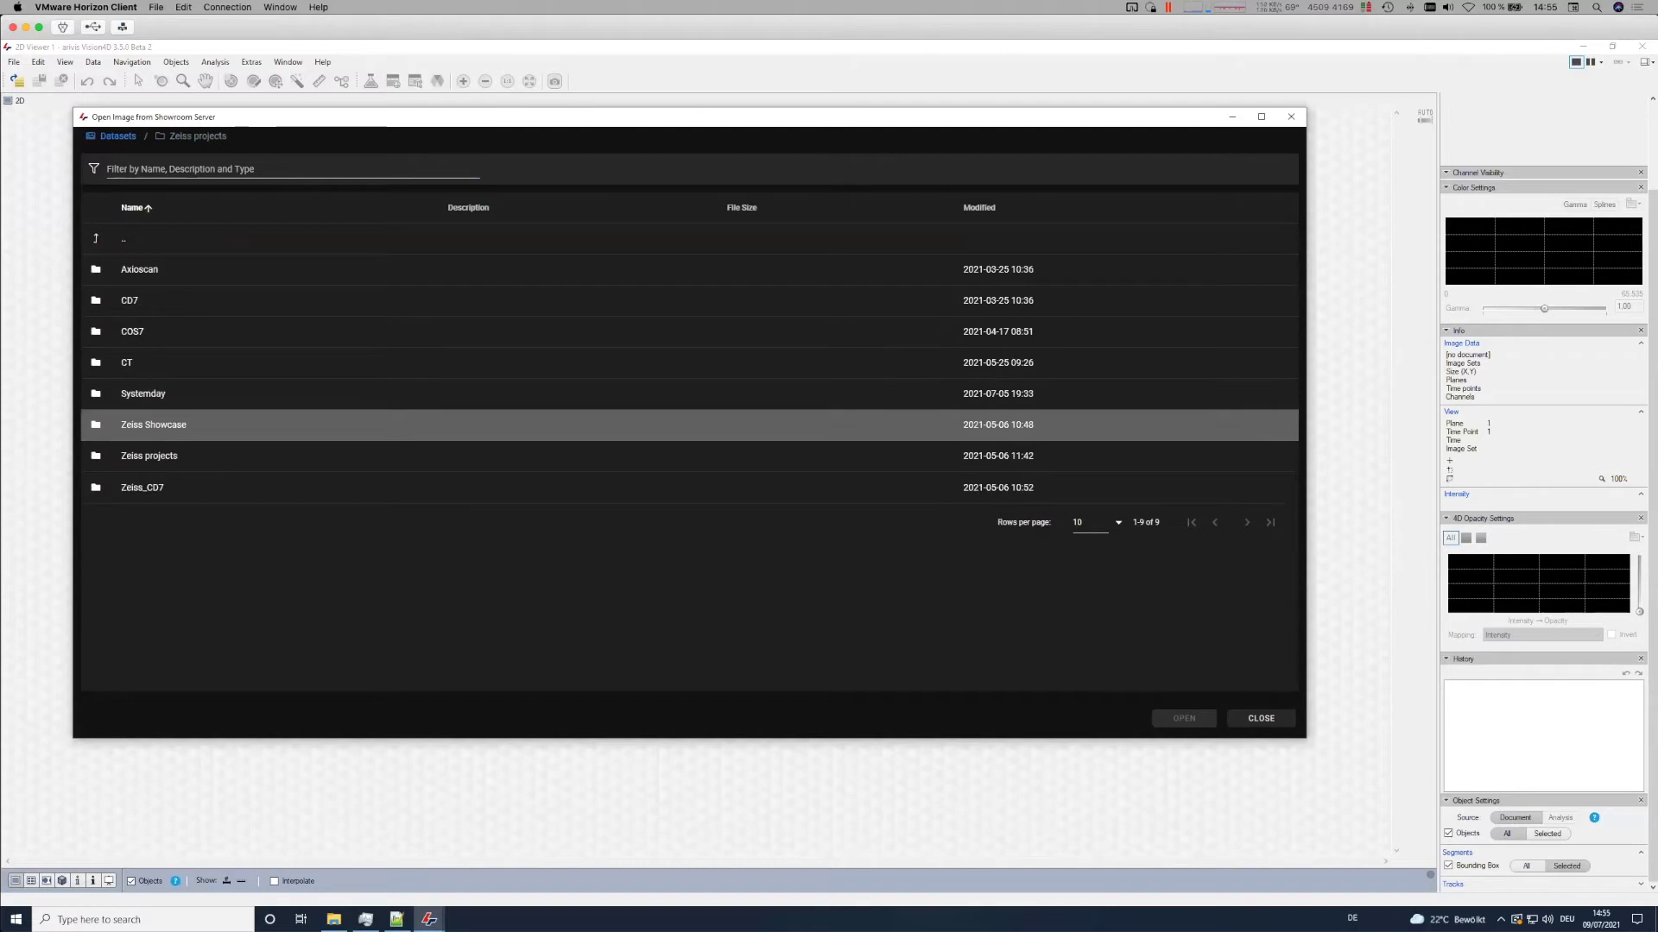
{"action": "double_click", "coordinate": [154, 424]}
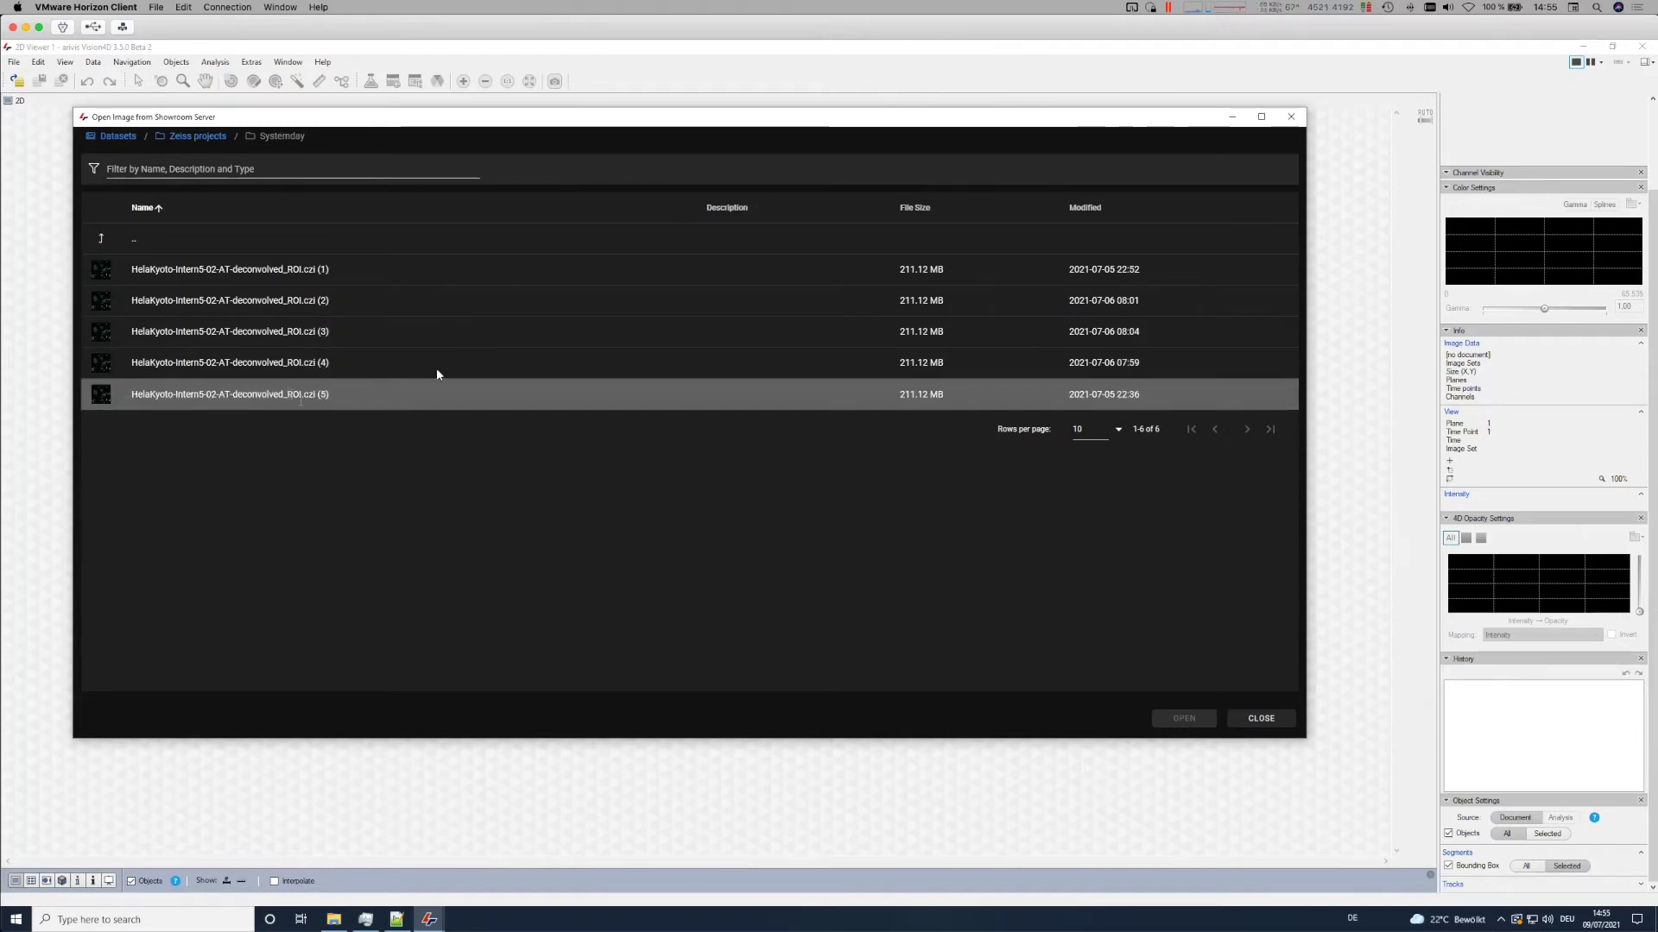
{"action": "left_click", "coordinate": [345, 271]}
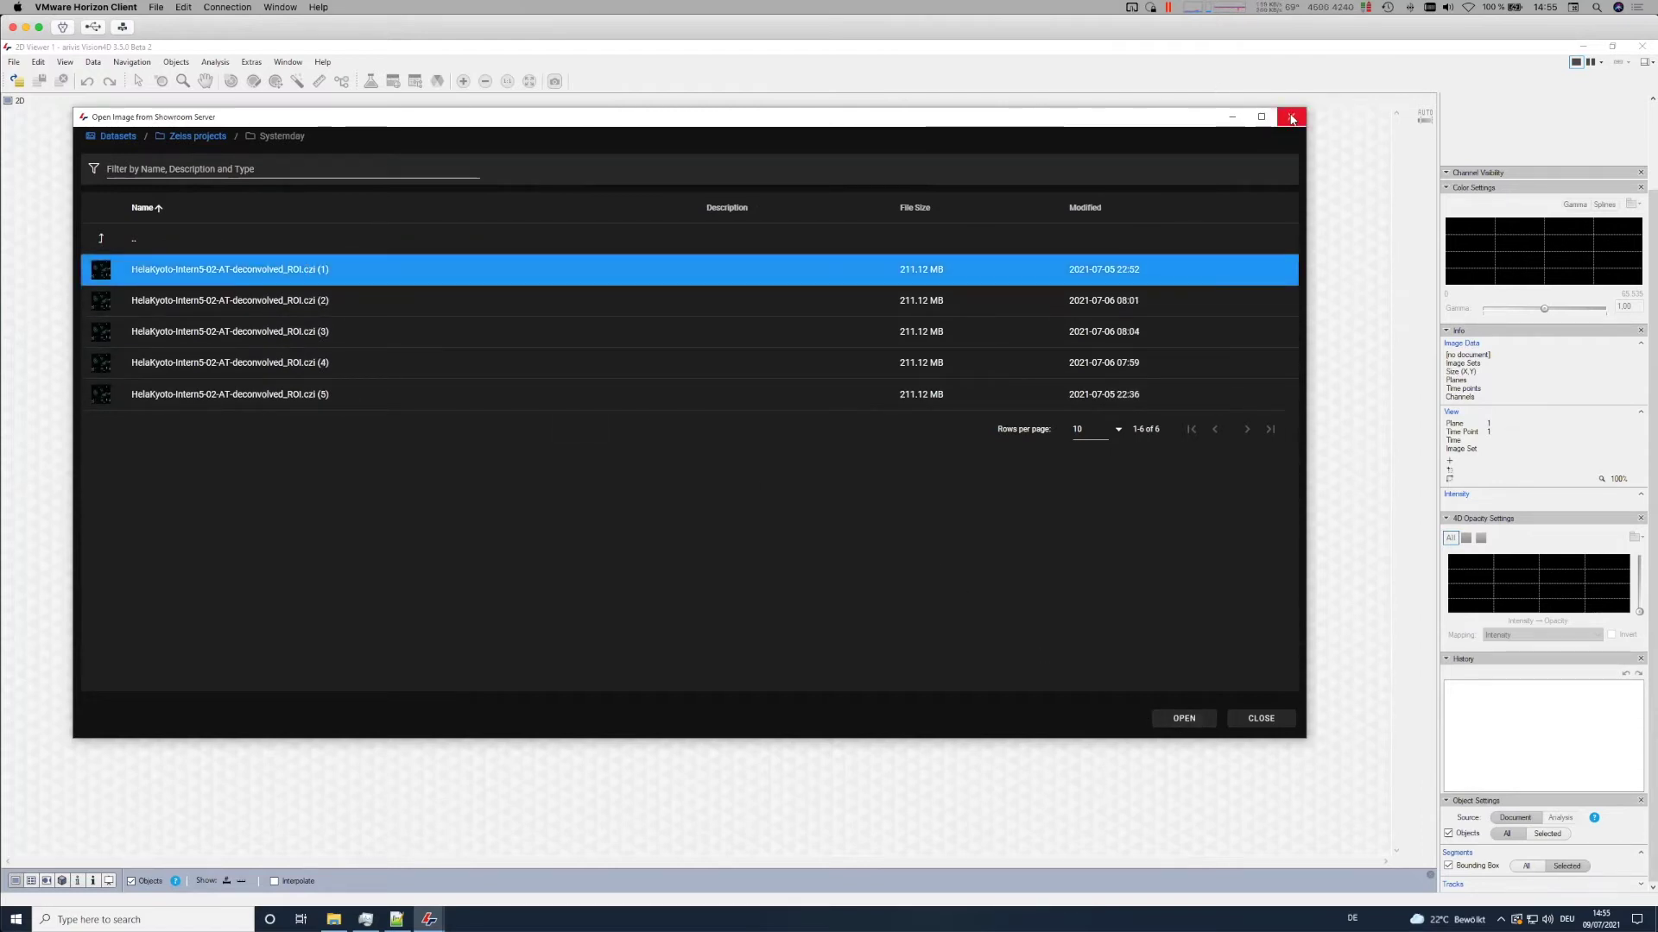
- Close the server browser and reopen the recent HeLa Kyoto ROI .sis image
{"action": "left_click", "coordinate": [1292, 119]}
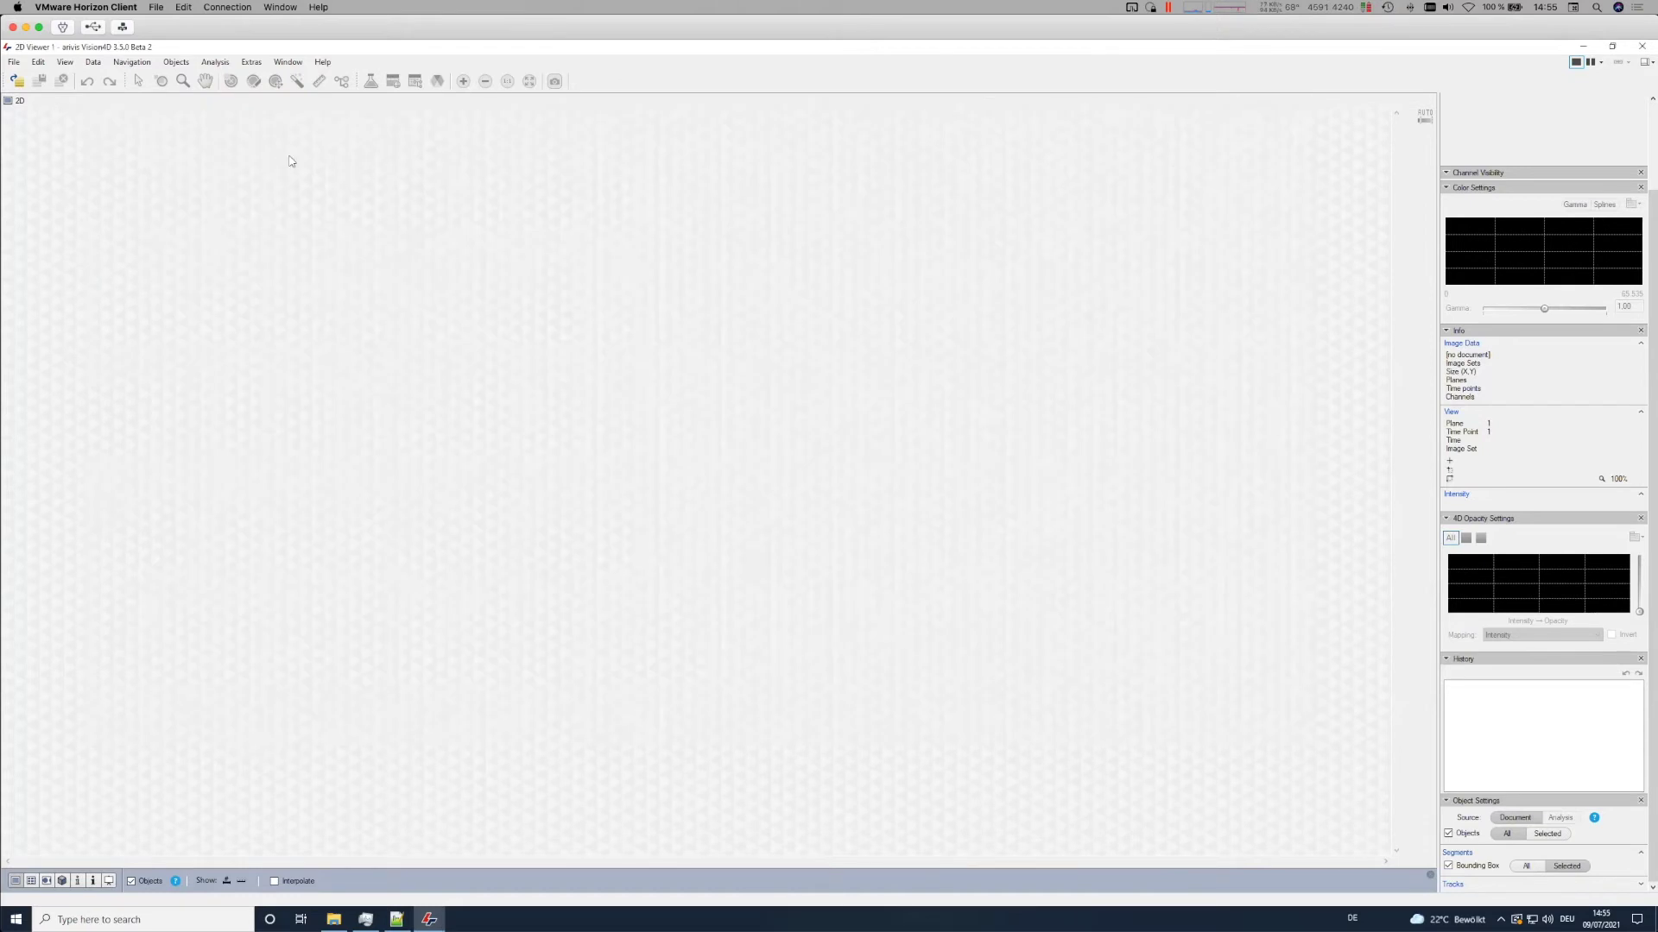
{"action": "left_click", "coordinate": [13, 62]}
{"action": "mouse_move", "coordinate": [99, 153]}
{"action": "left_click", "coordinate": [200, 153]}
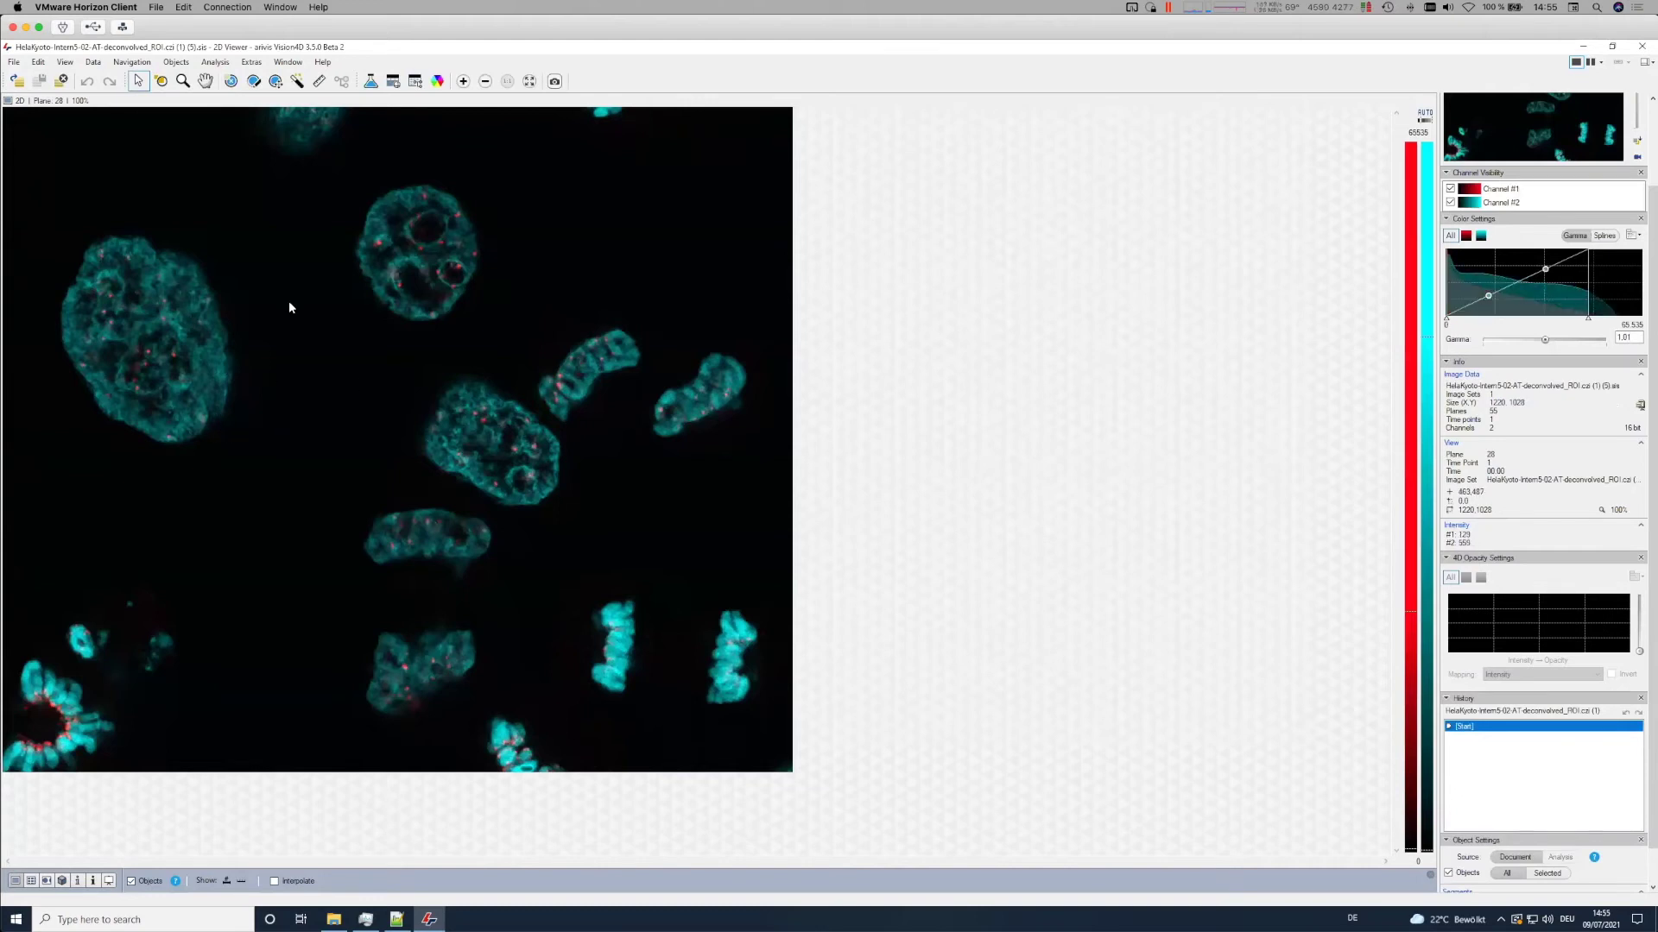
- Display the HeLa Kyoto image as a 3D volume and rotate it
{"action": "left_click", "coordinate": [63, 880]}
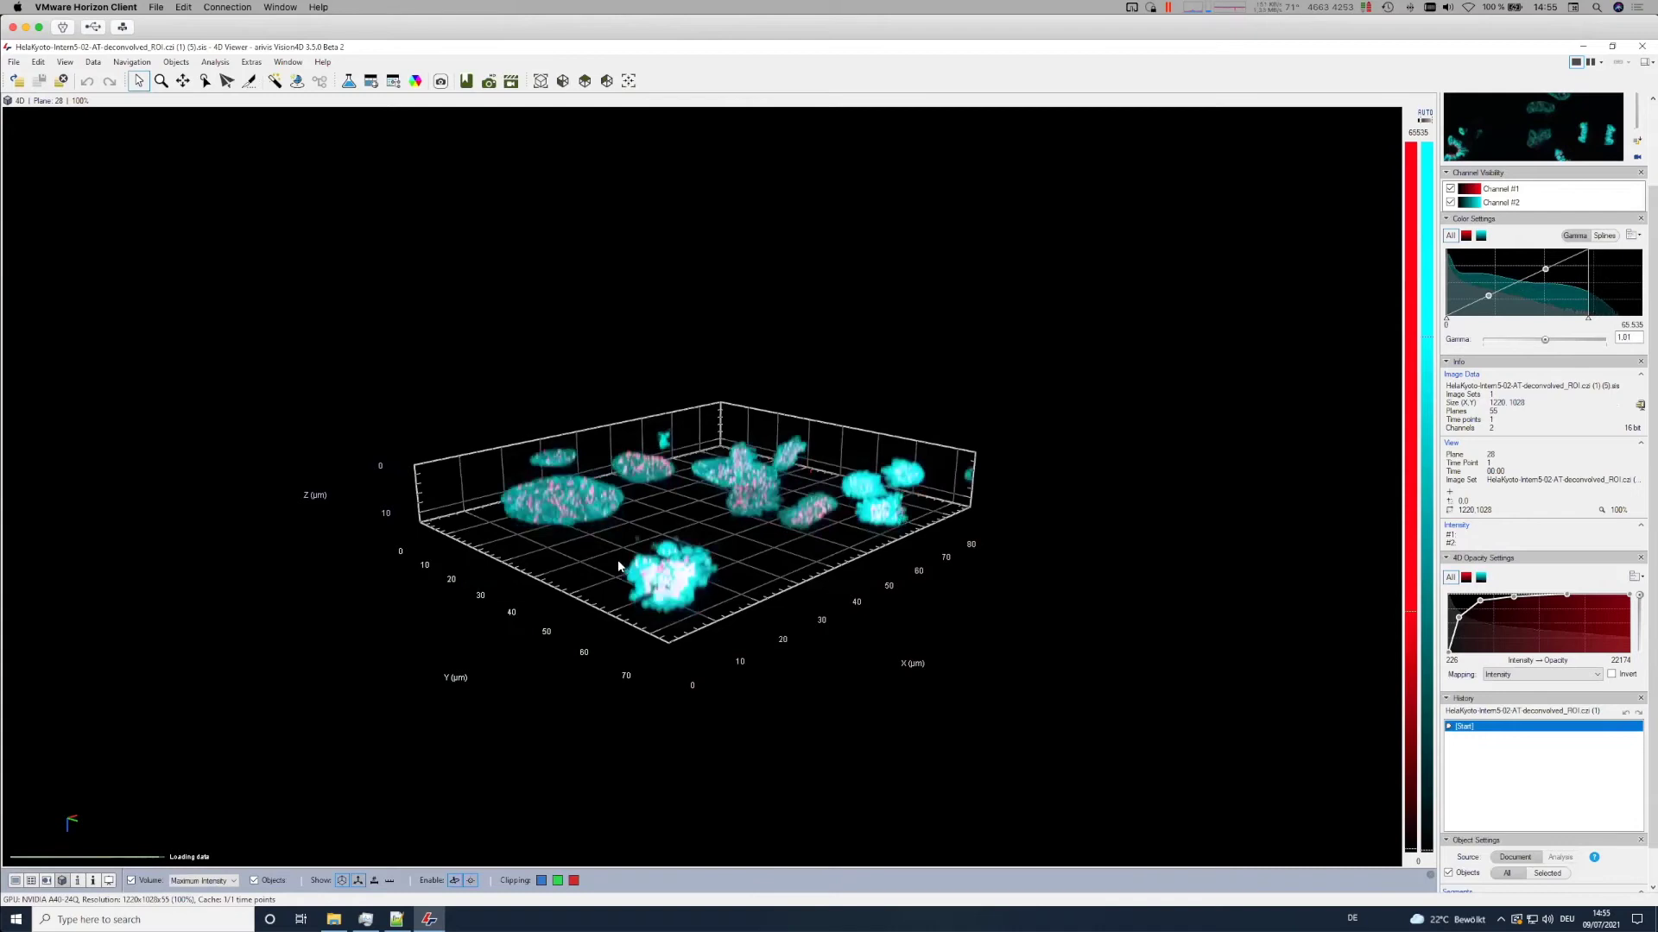
{"action": "left_click_drag", "start_coordinate": [621, 640], "coordinate": [580, 553]}
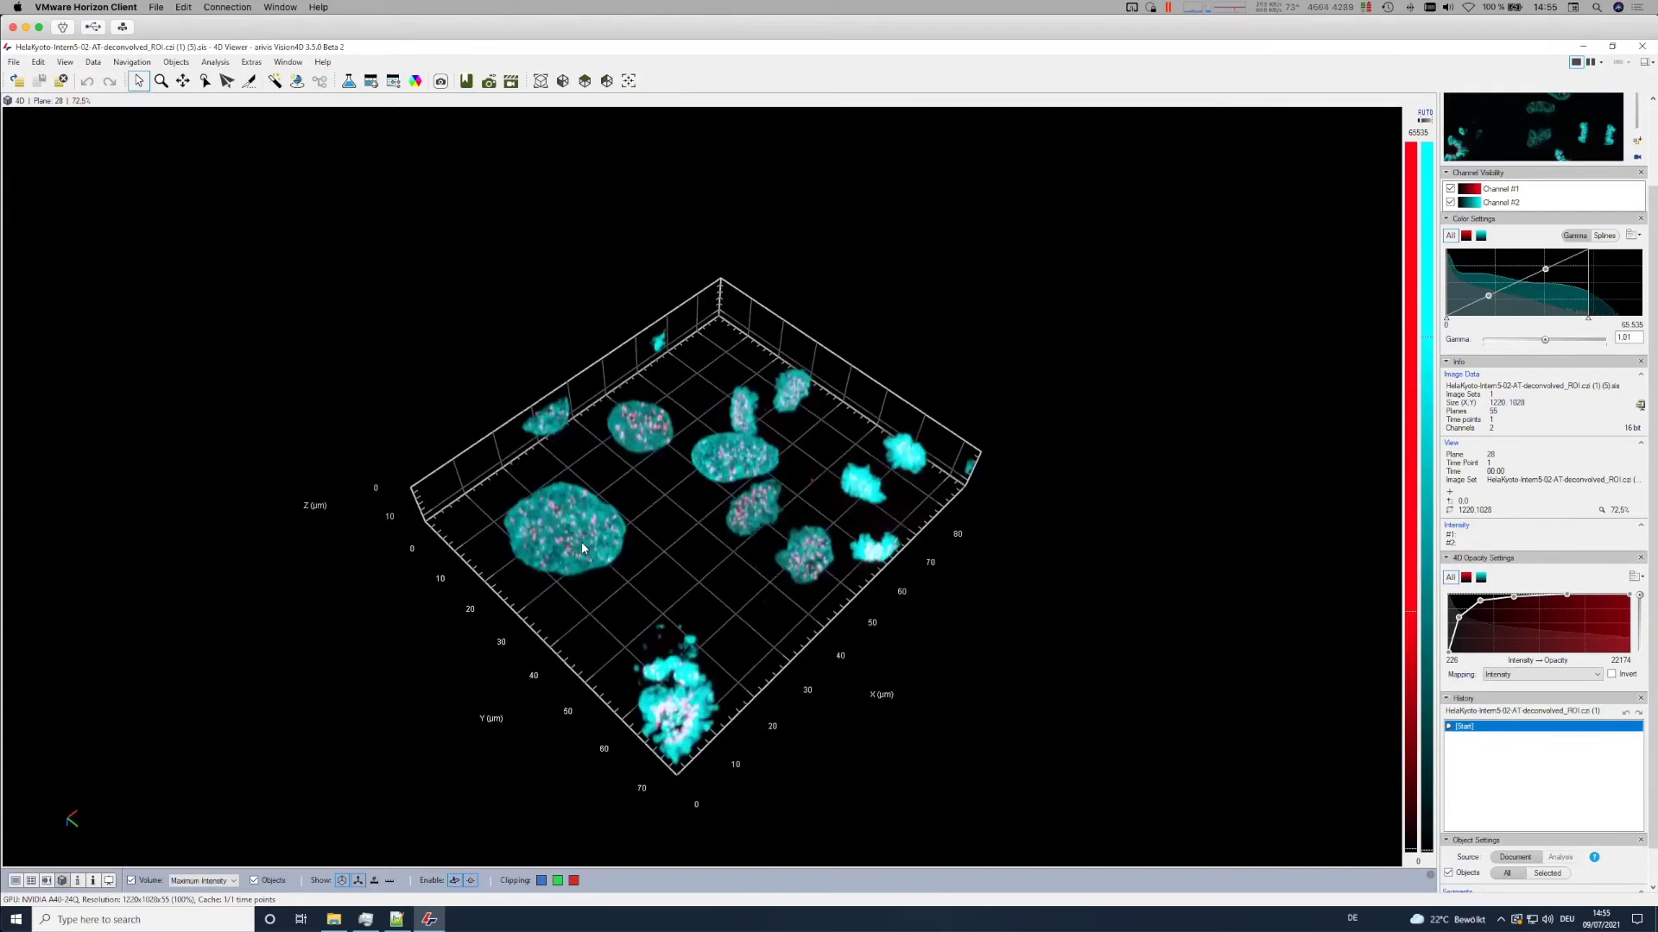
{"action": "scroll", "coordinate": [582, 547], "scroll_direction": "up", "scroll_amount": 3}
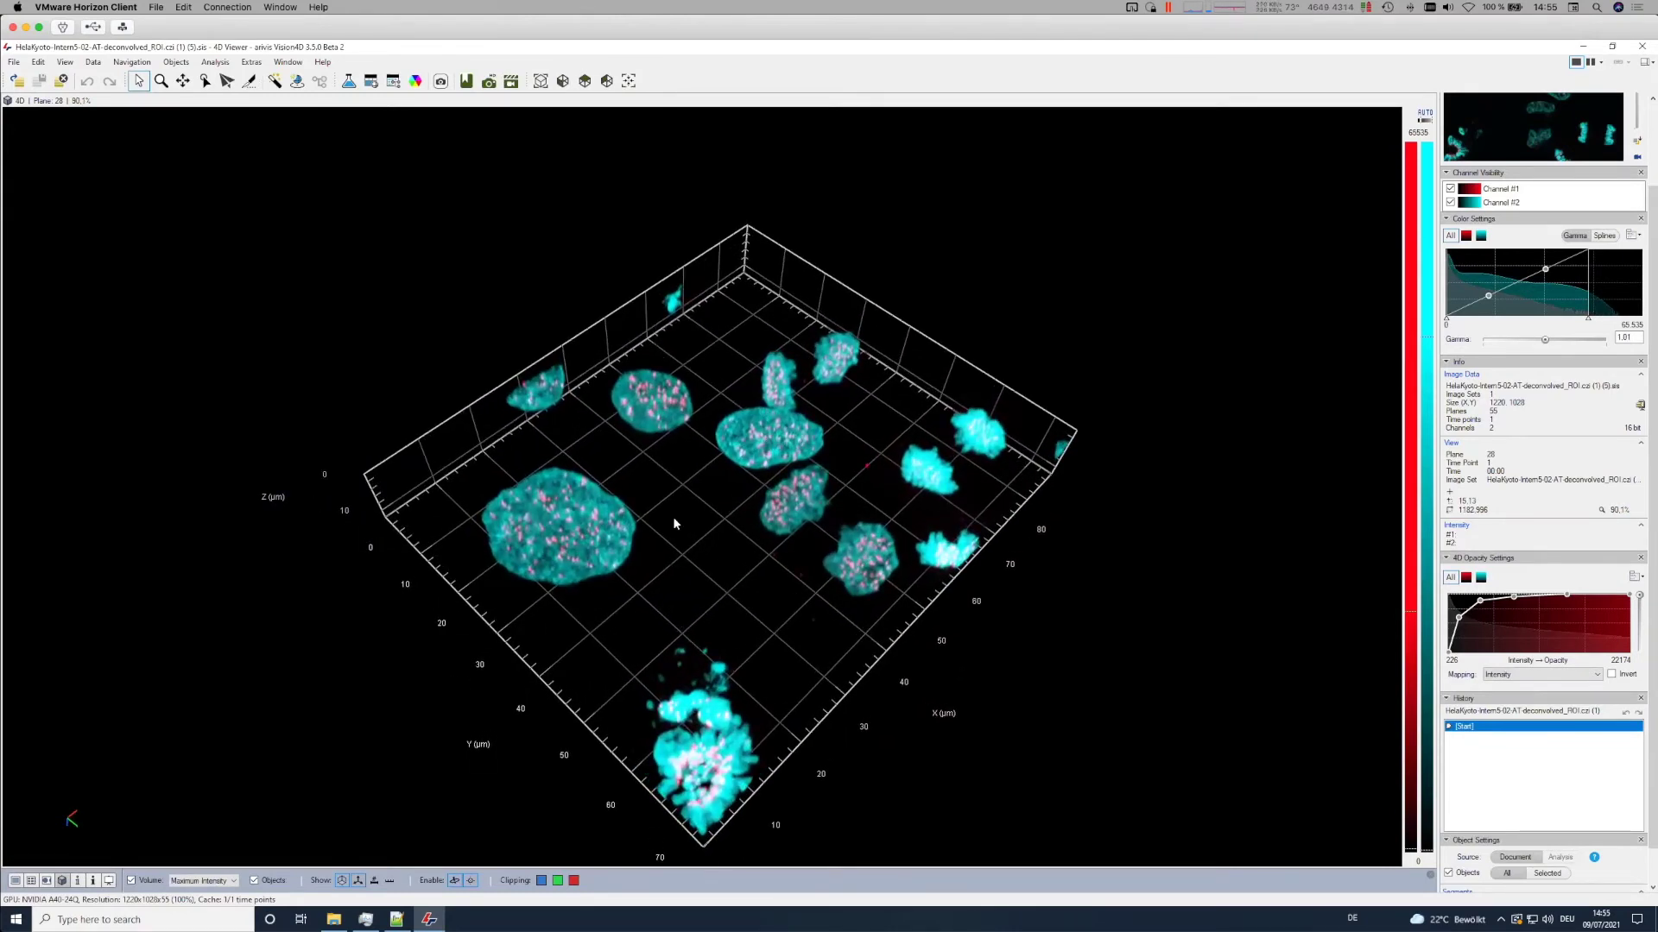
{"action": "left_click_drag", "start_coordinate": [567, 523], "coordinate": [591, 529]}
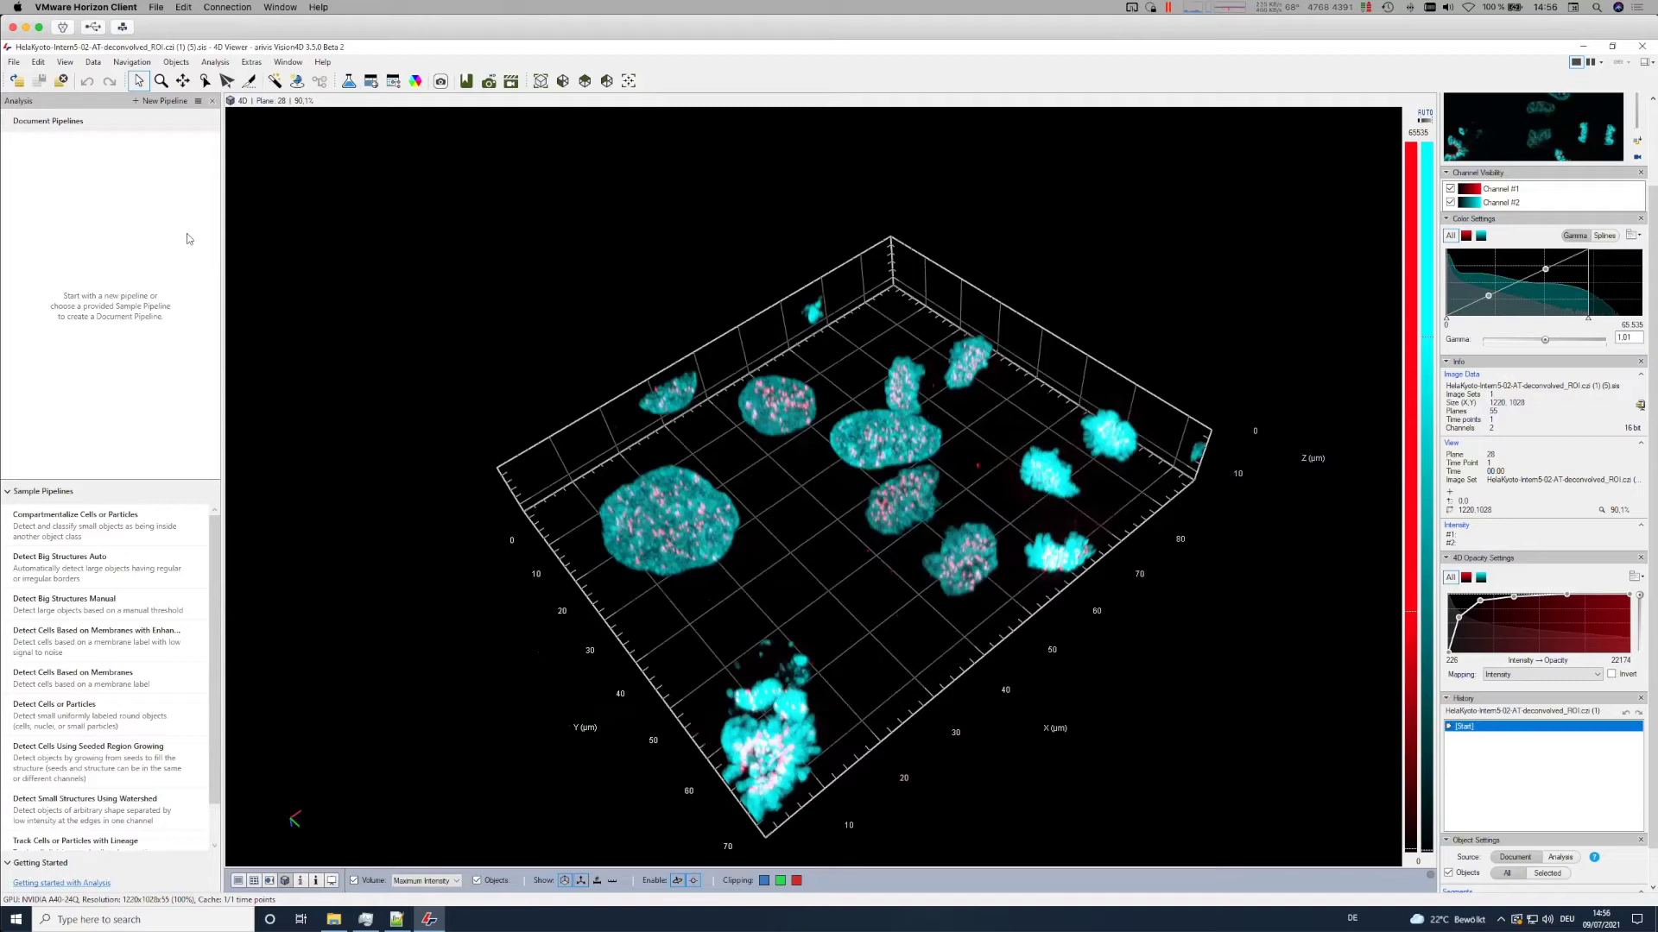
- Create a new pipeline with Background Correction and a Smart Blob Finder operation
{"action": "left_click", "coordinate": [164, 101]}
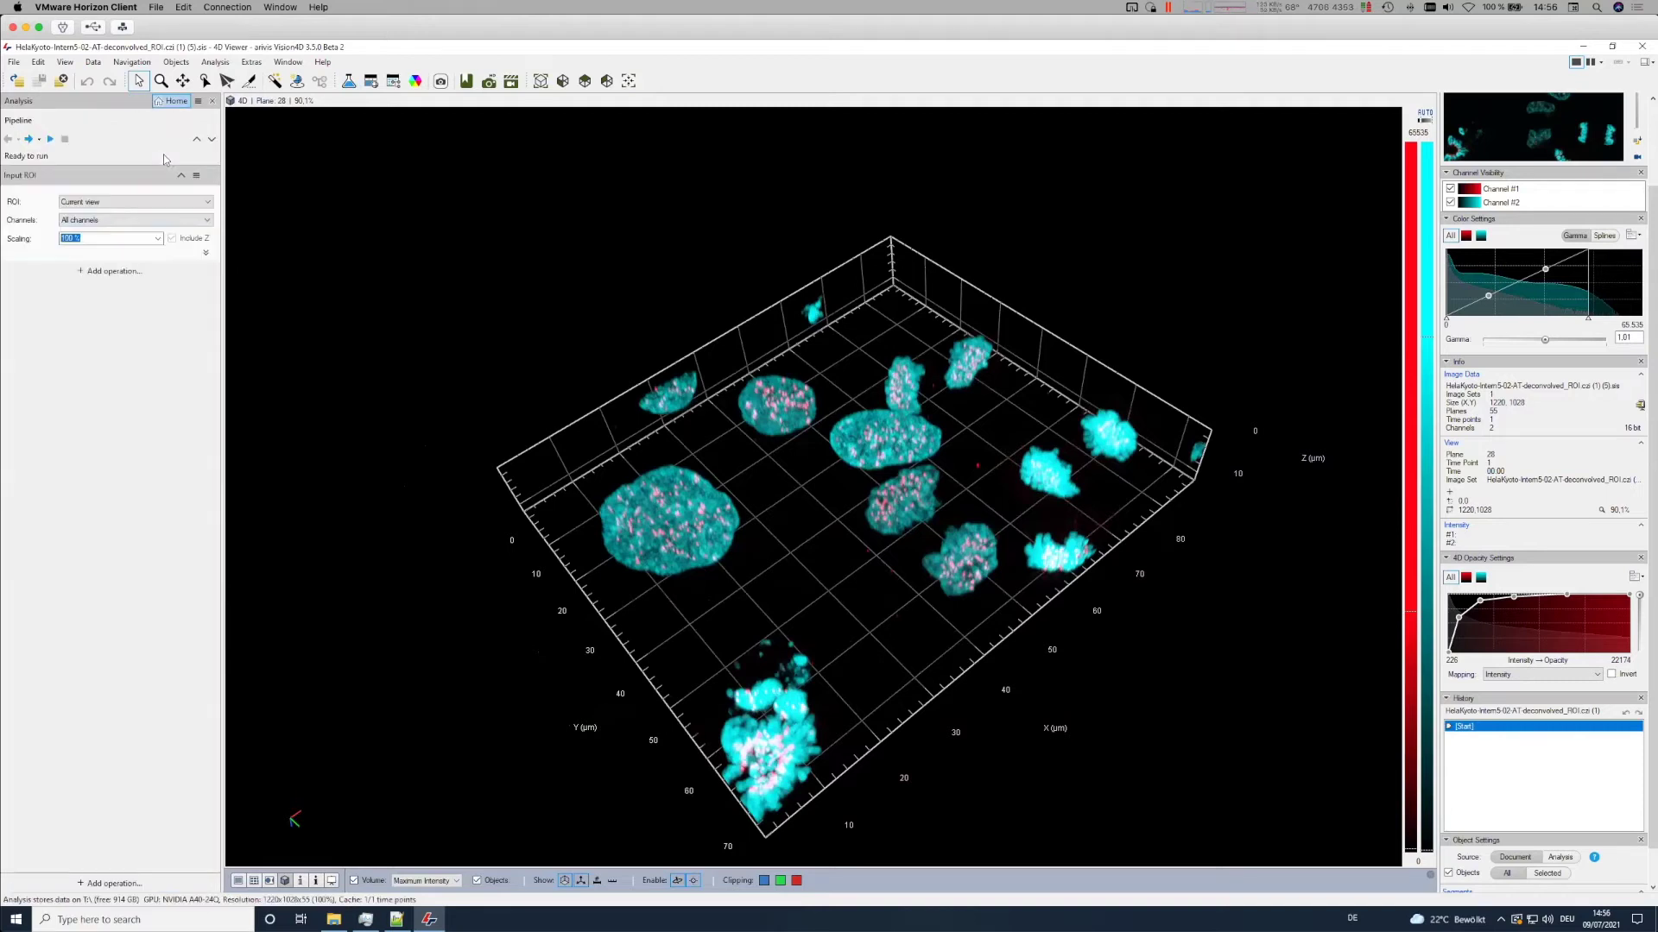
{"action": "left_click", "coordinate": [113, 271]}
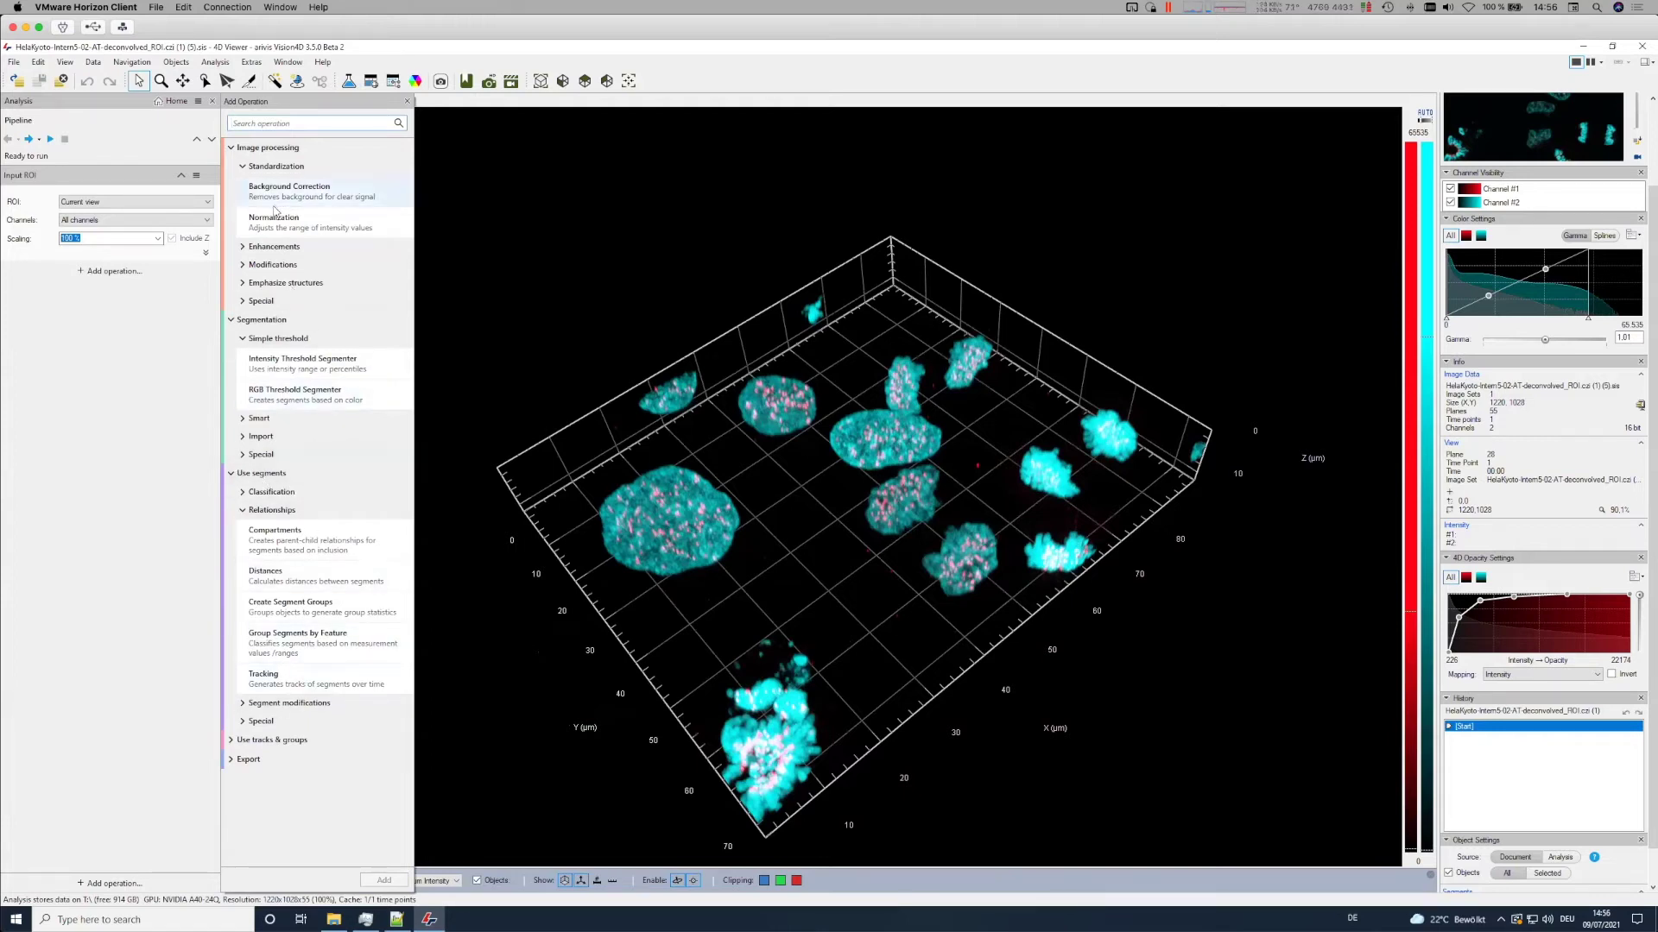
{"action": "left_click_drag", "start_coordinate": [275, 193], "coordinate": [114, 278]}
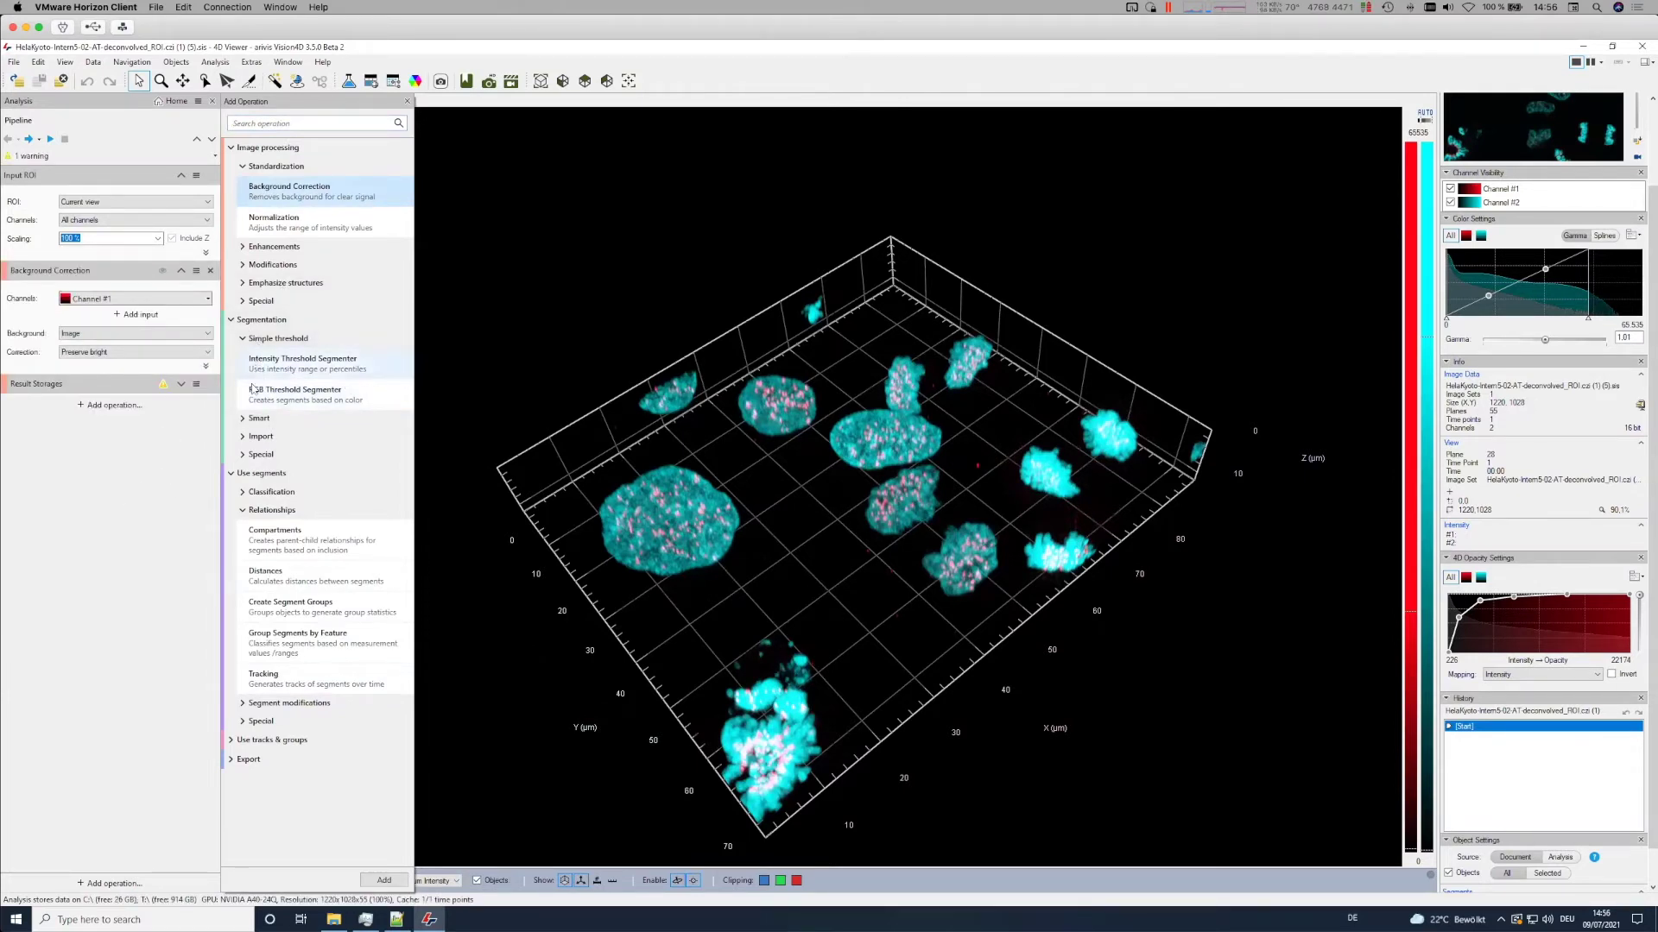
{"action": "left_click", "coordinate": [245, 419]}
{"action": "left_click_drag", "start_coordinate": [256, 454], "coordinate": [76, 406]}
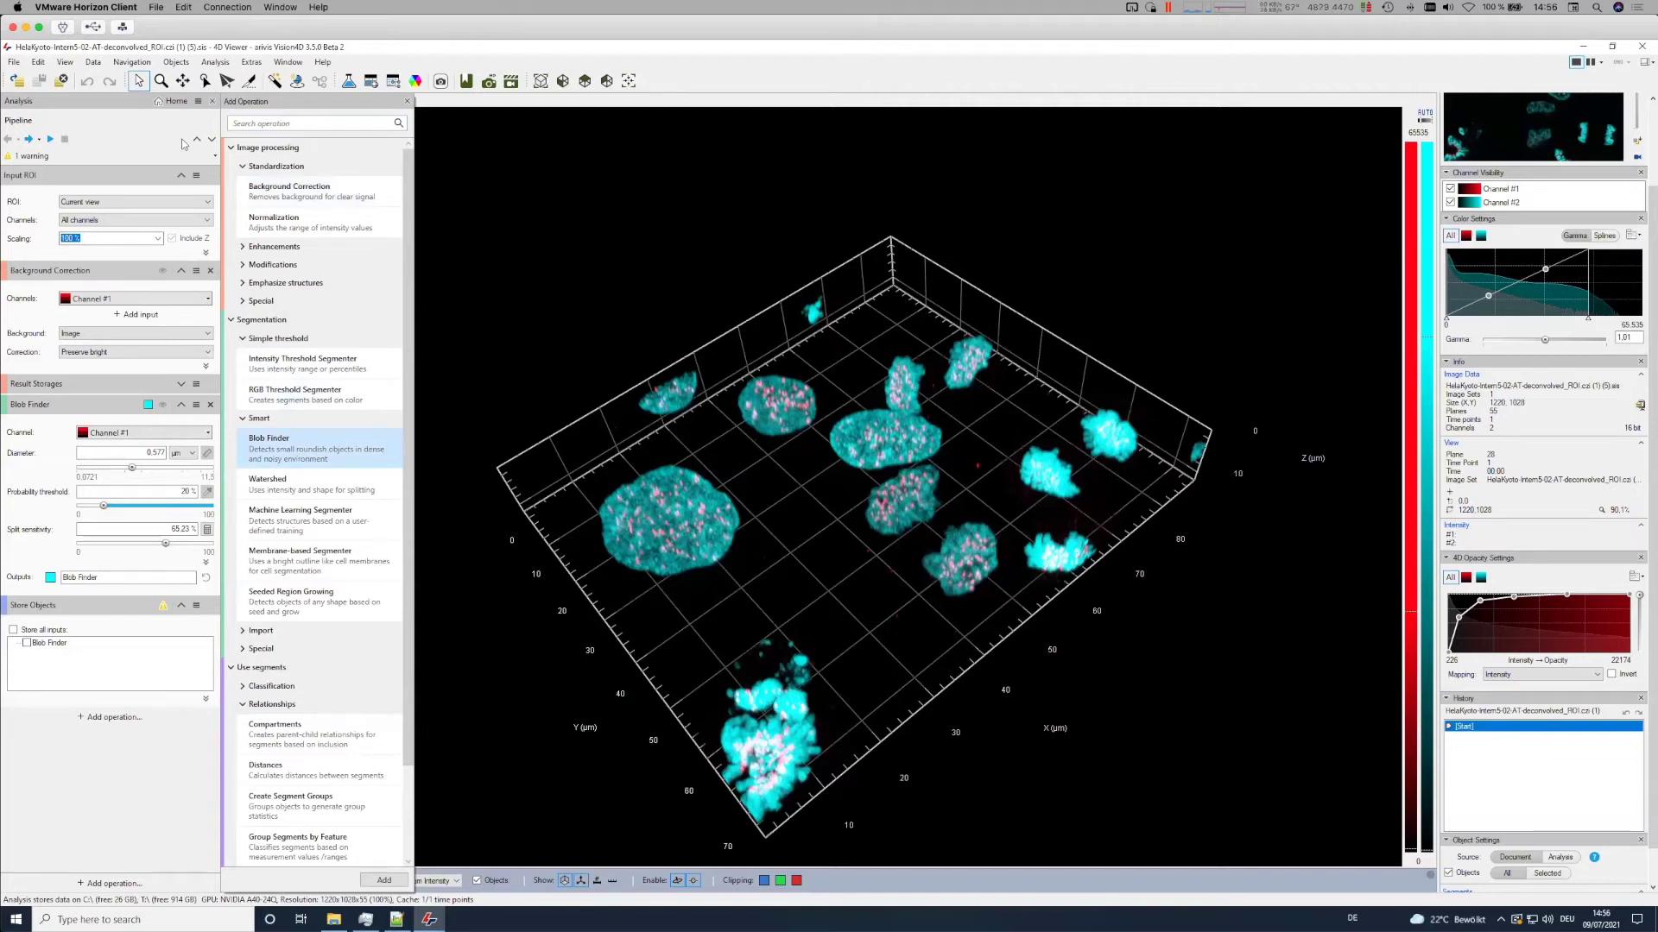
- Import the HeLaKyoto Analysis_version35 pipeline from the Showroom Server
{"action": "left_click", "coordinate": [198, 101]}
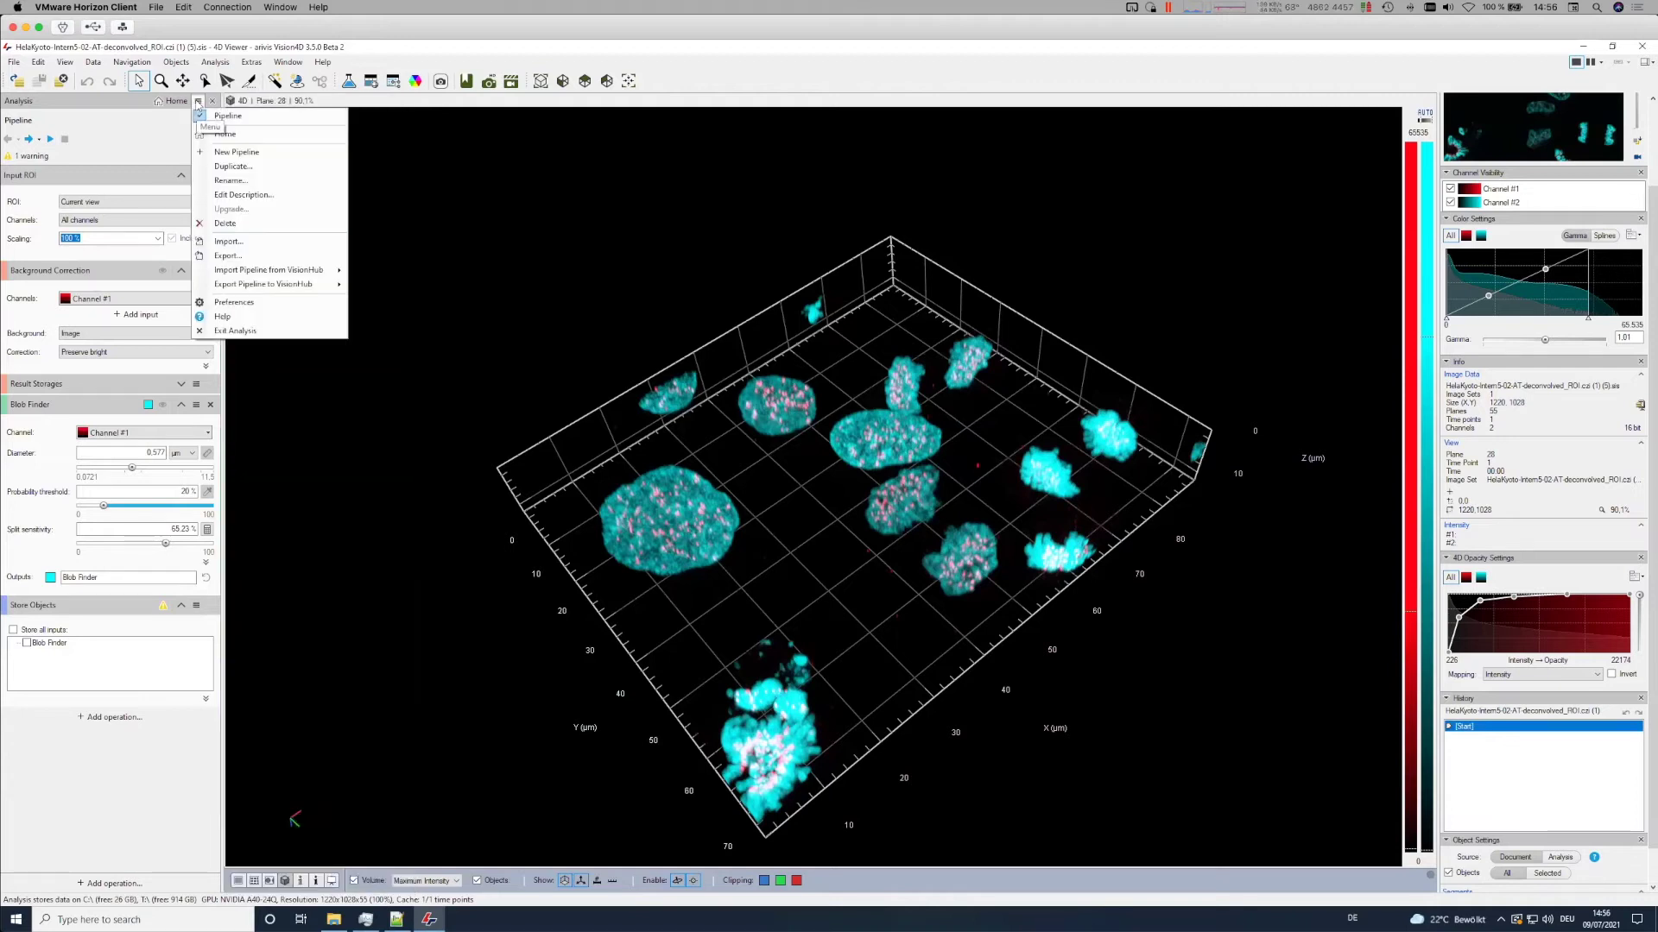
{"action": "mouse_move", "coordinate": [309, 273]}
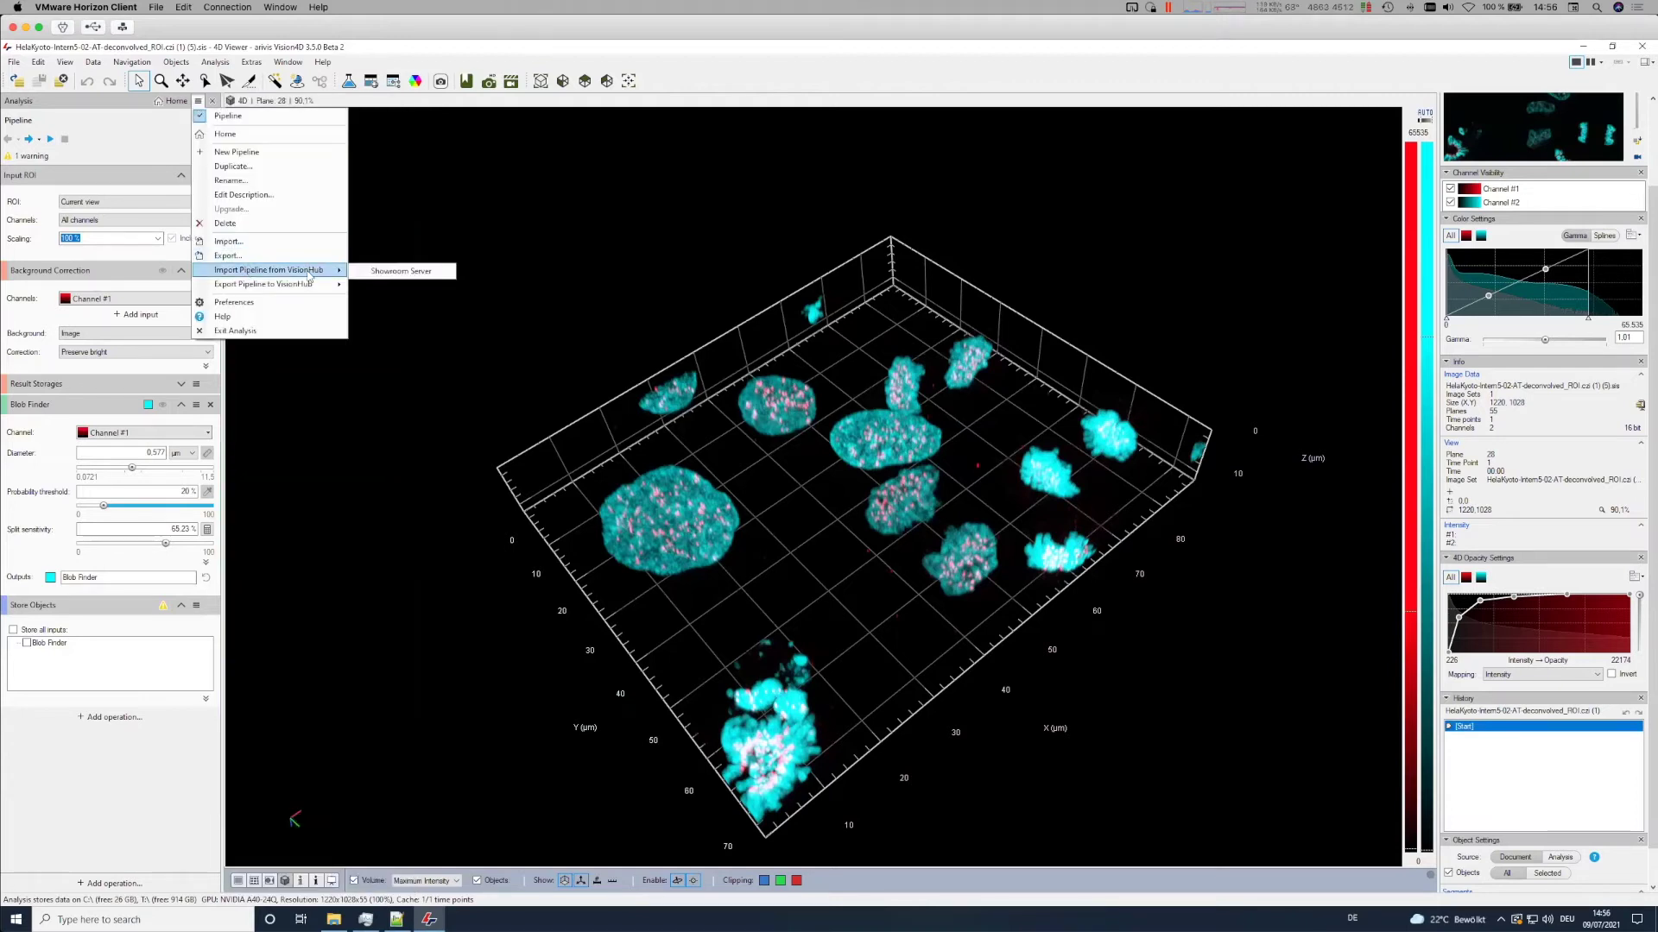
{"action": "left_click", "coordinate": [383, 272]}
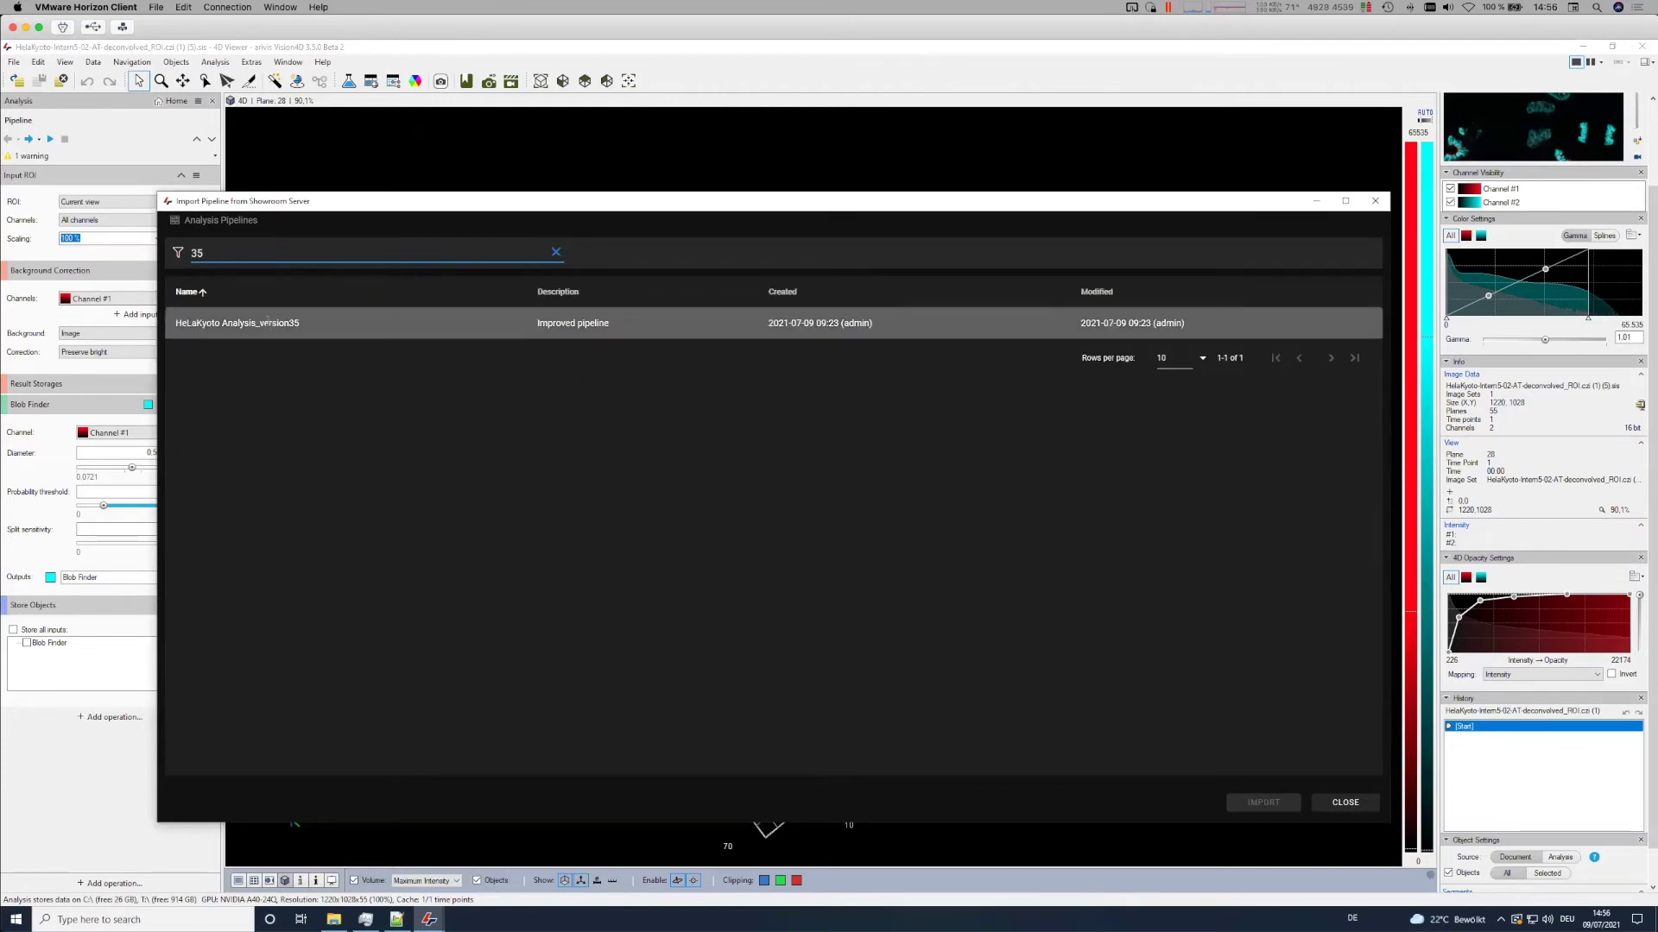
{"action": "left_click", "coordinate": [1079, 325]}
{"action": "left_click", "coordinate": [1263, 802]}
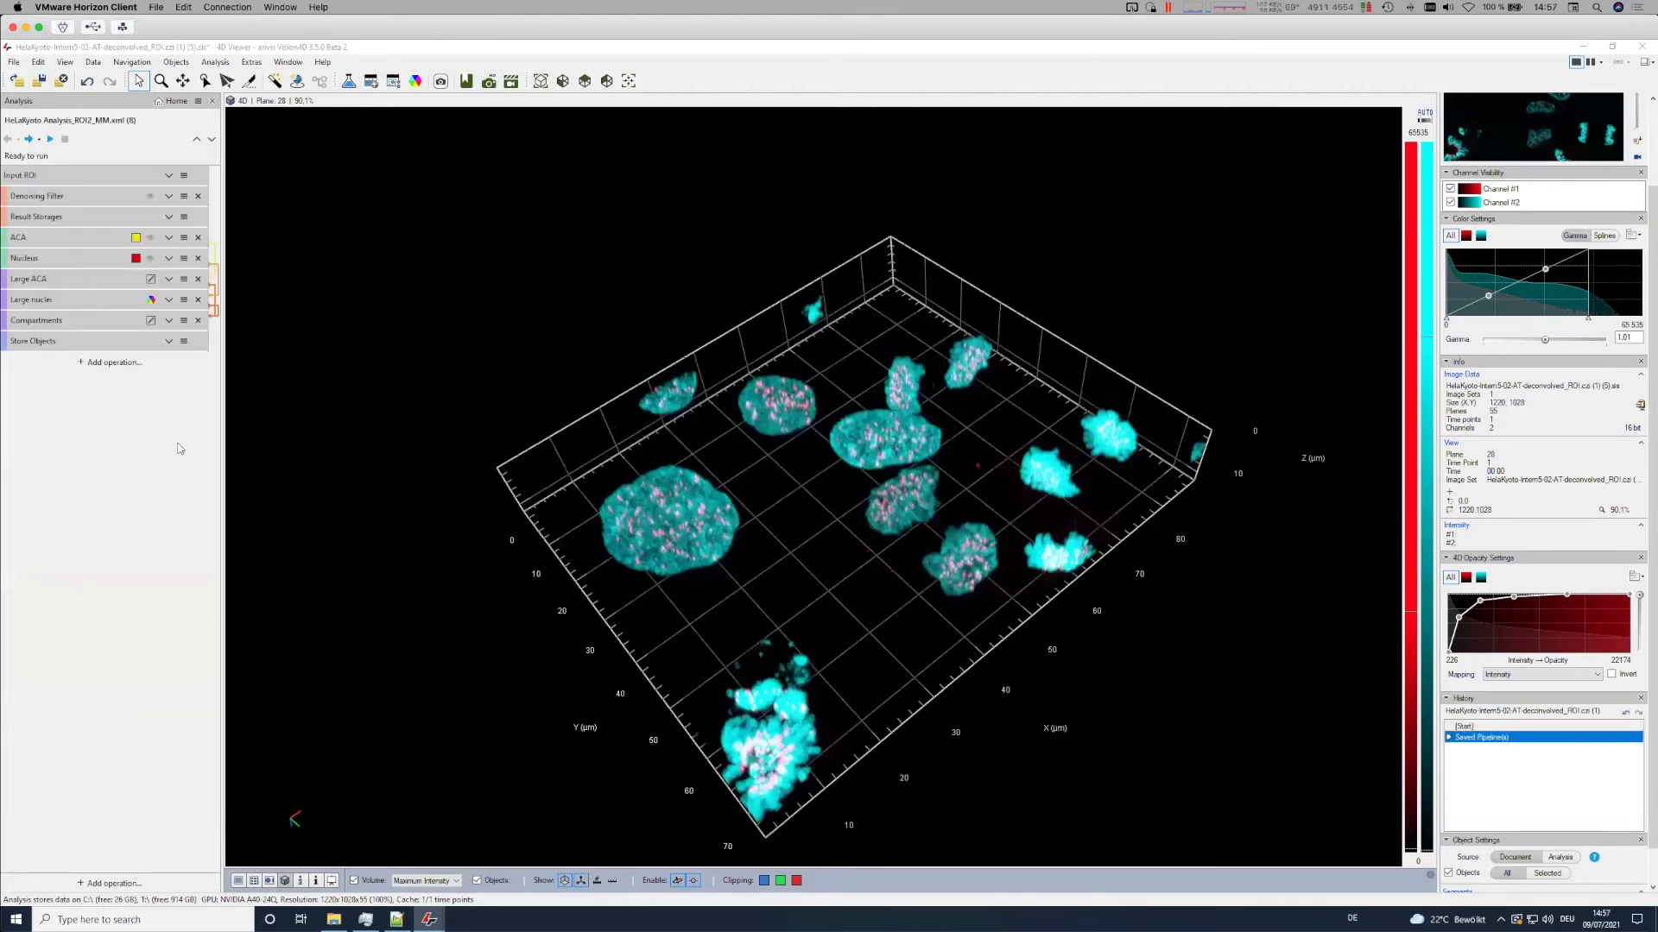
- Run the Input ROI, Denoising Filter, Result Storages and ACA steps in sequence
{"action": "left_click", "coordinate": [28, 139]}
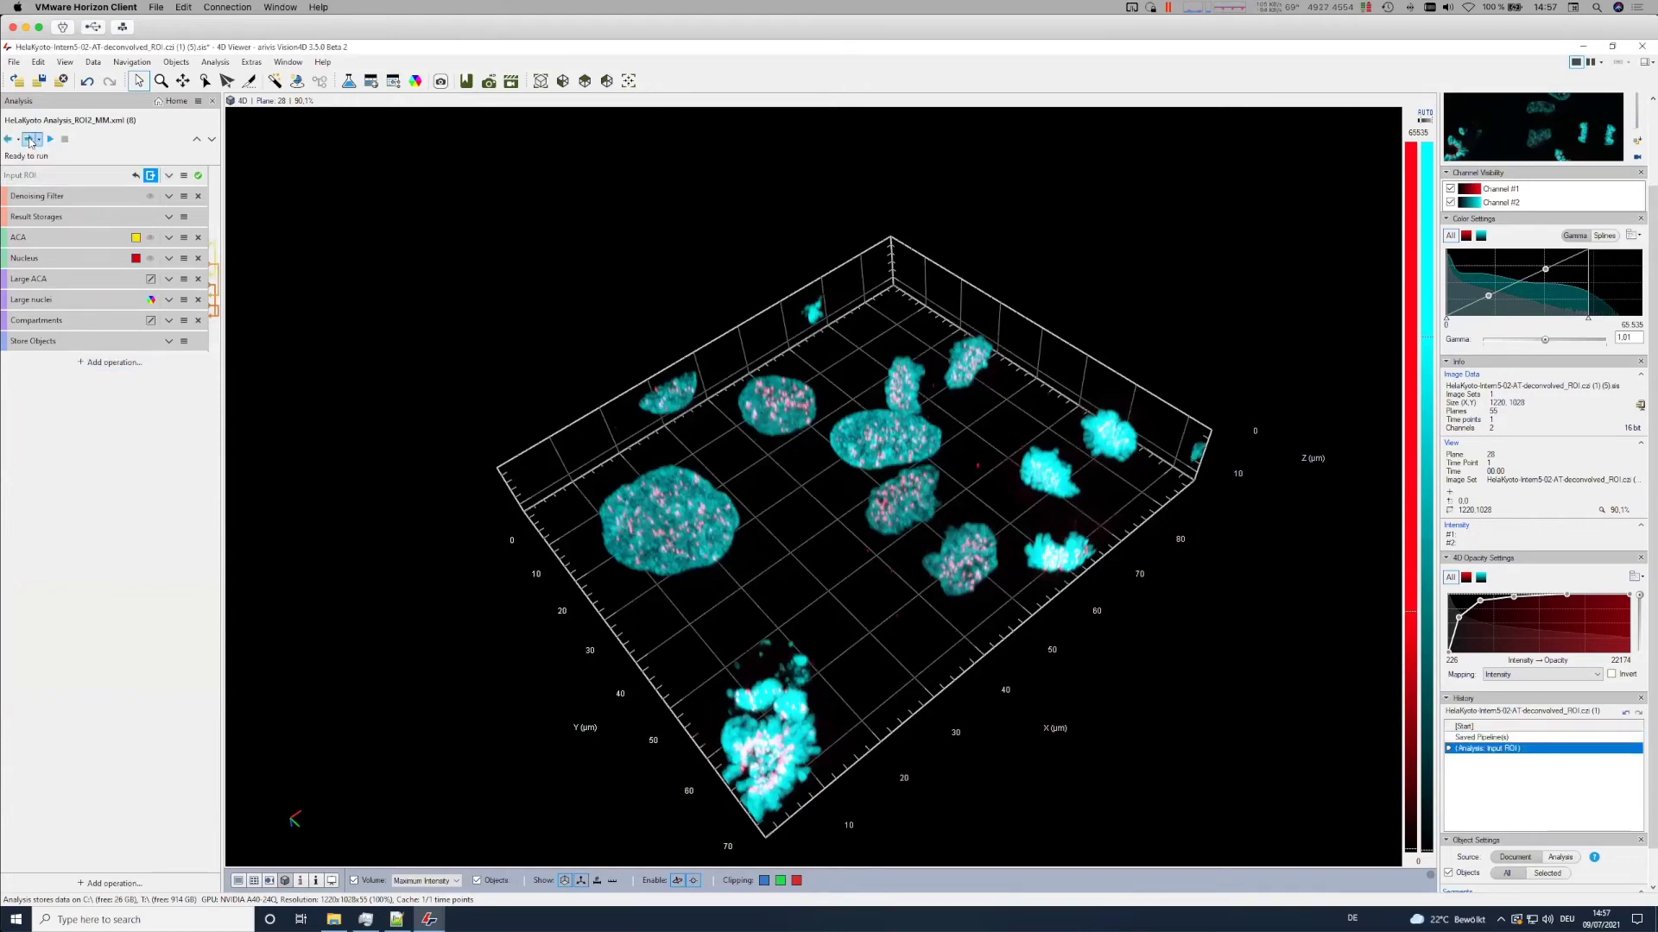
{"action": "left_click", "coordinate": [30, 140]}
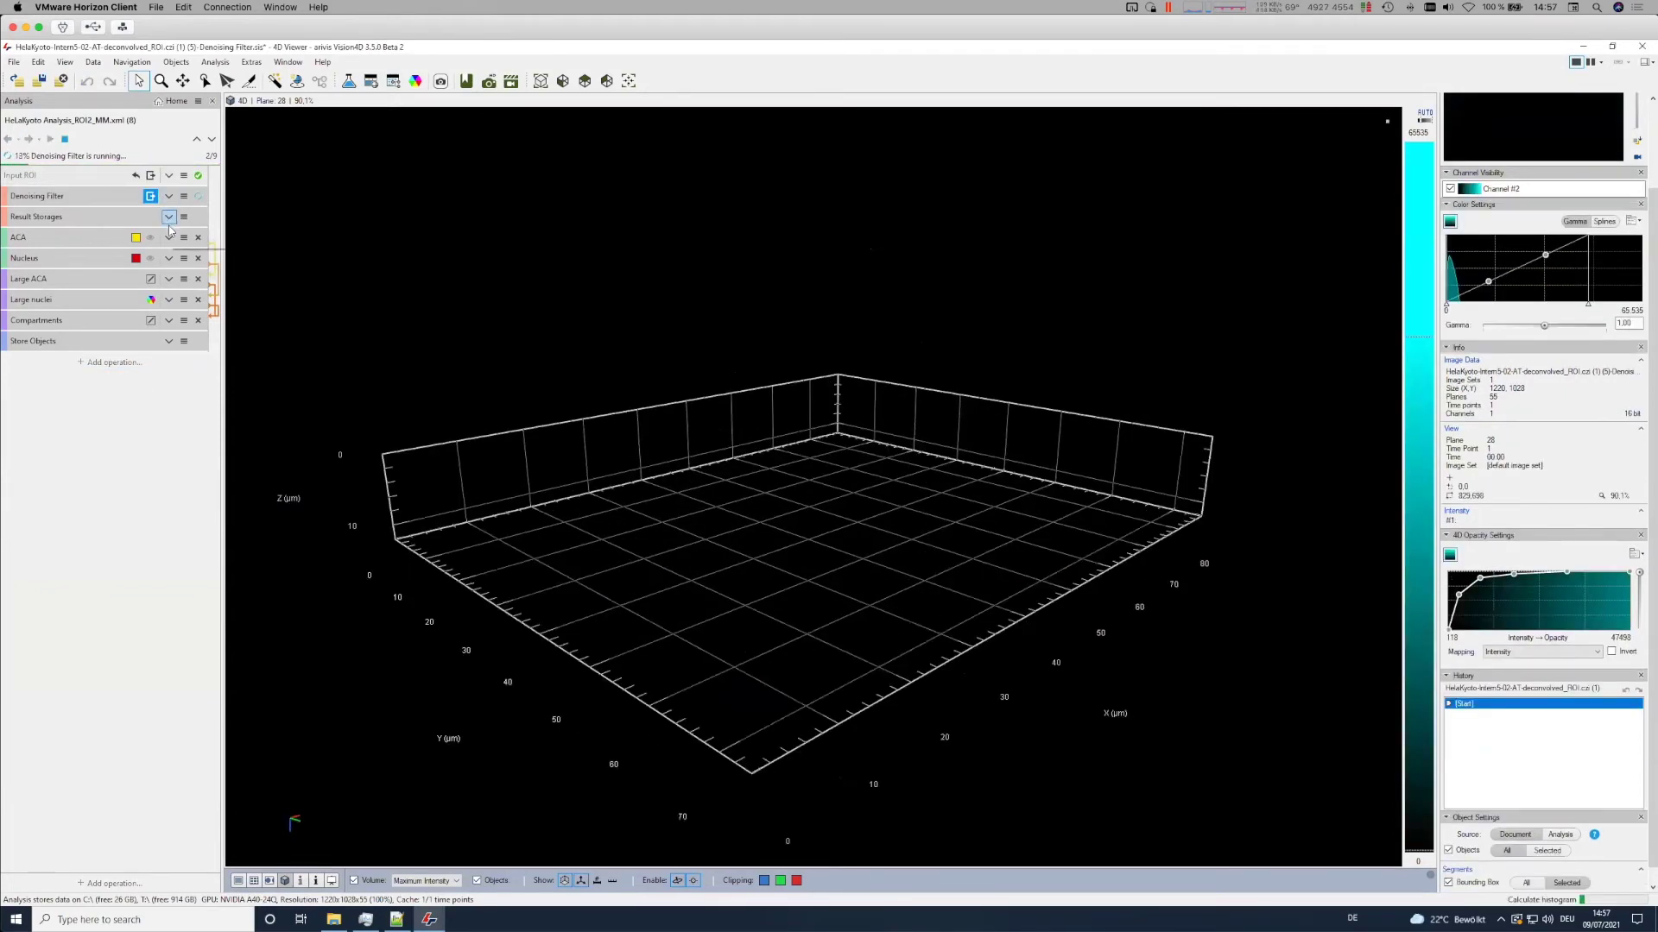
{"action": "left_click", "coordinate": [168, 236]}
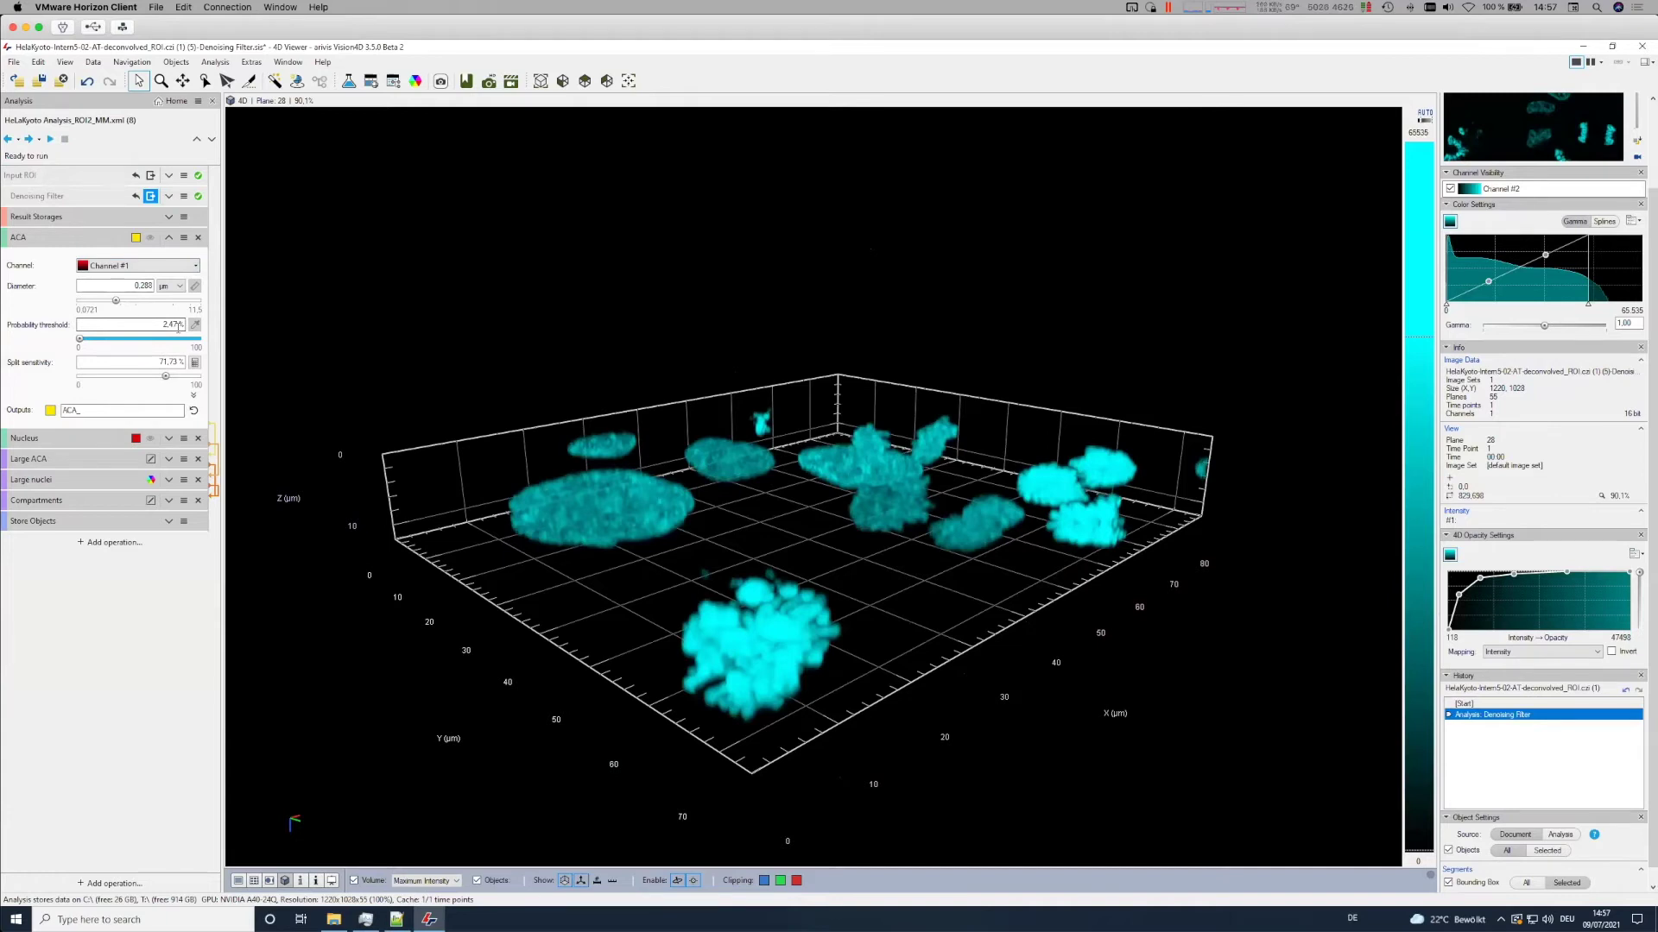
{"action": "left_click", "coordinate": [30, 140]}
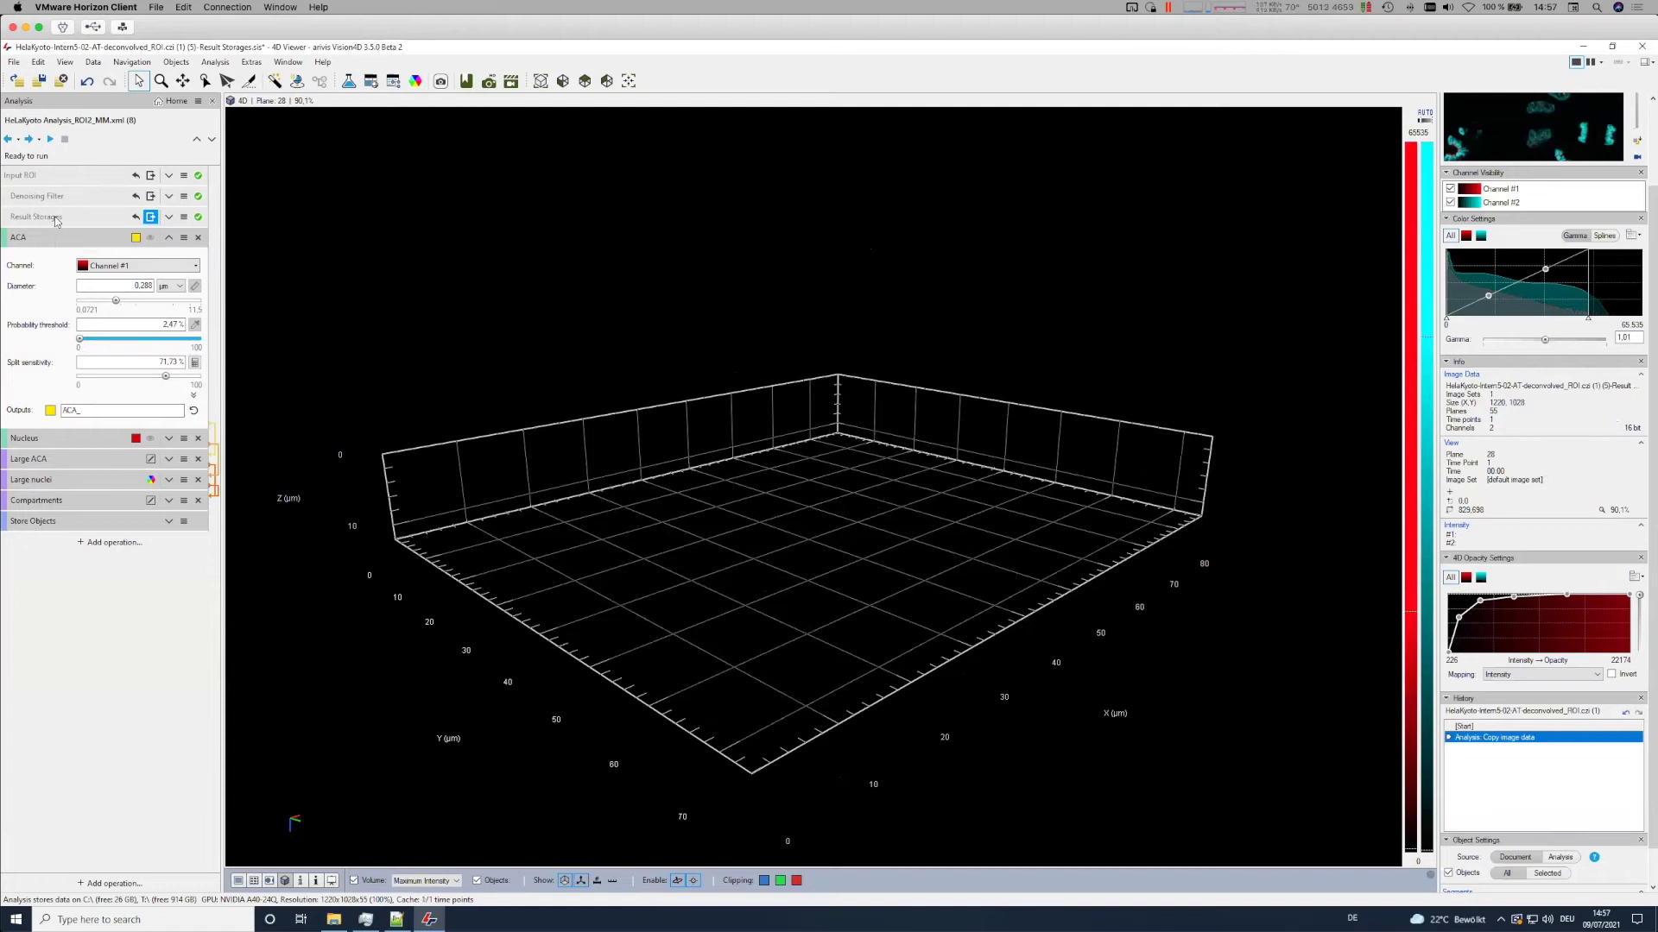
{"action": "left_click", "coordinate": [29, 139]}
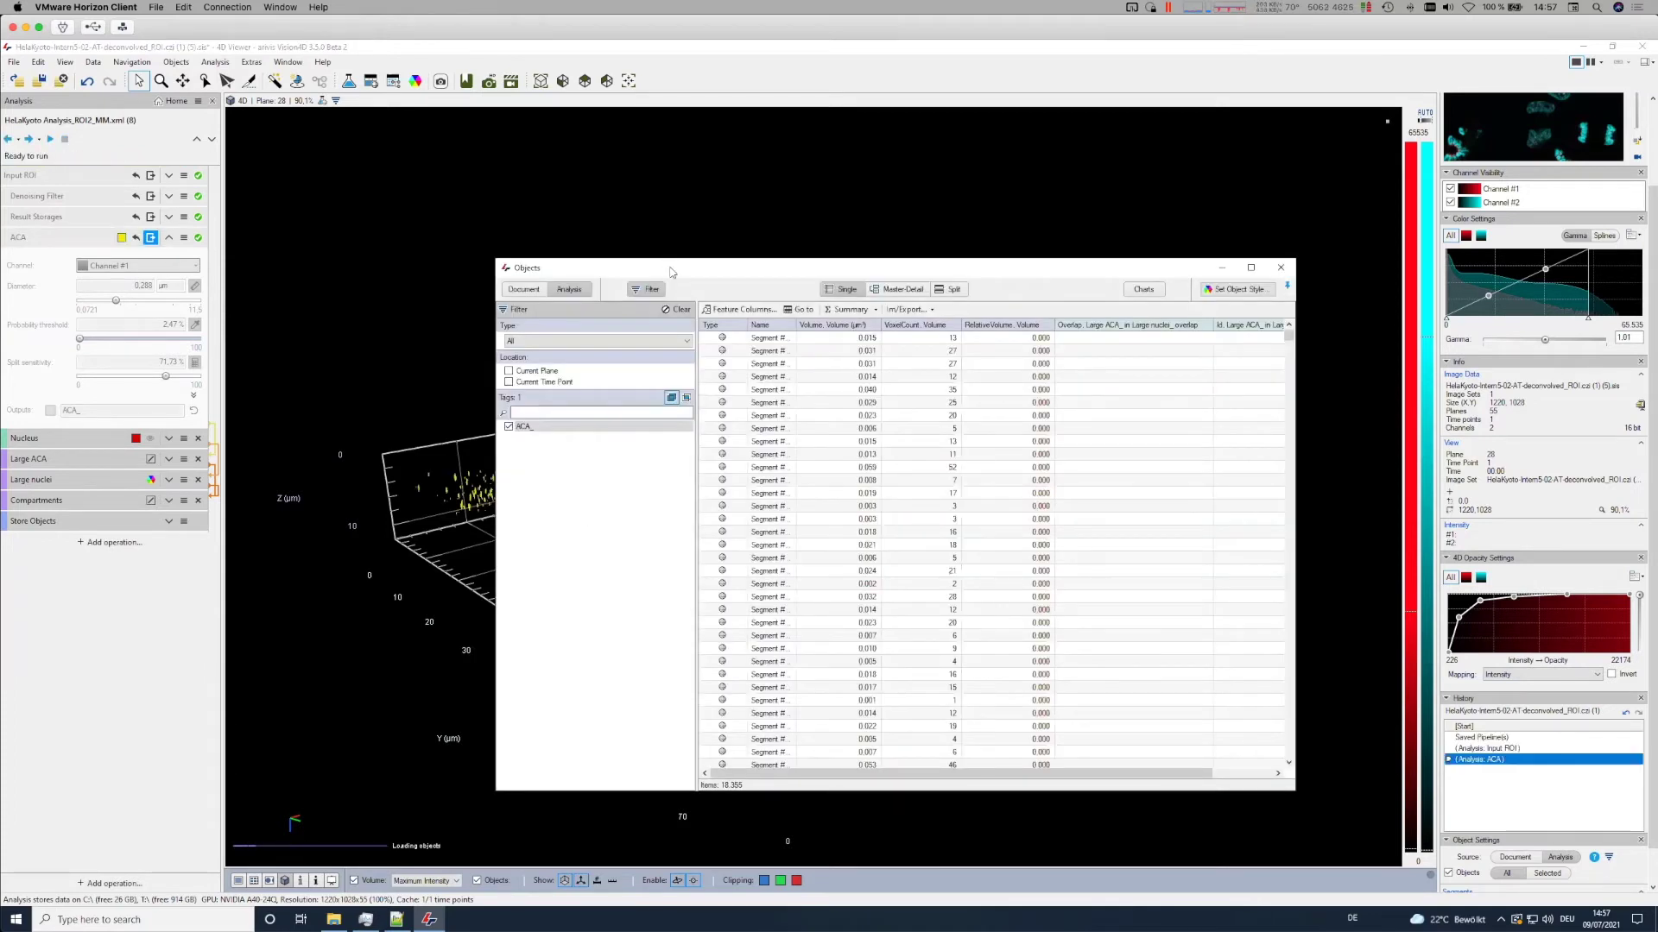
- Move the Objects window aside and run the Nucleus segmentation step
{"action": "left_click_drag", "start_coordinate": [587, 268], "coordinate": [962, 292]}
{"action": "left_click_drag", "start_coordinate": [644, 611], "coordinate": [989, 474]}
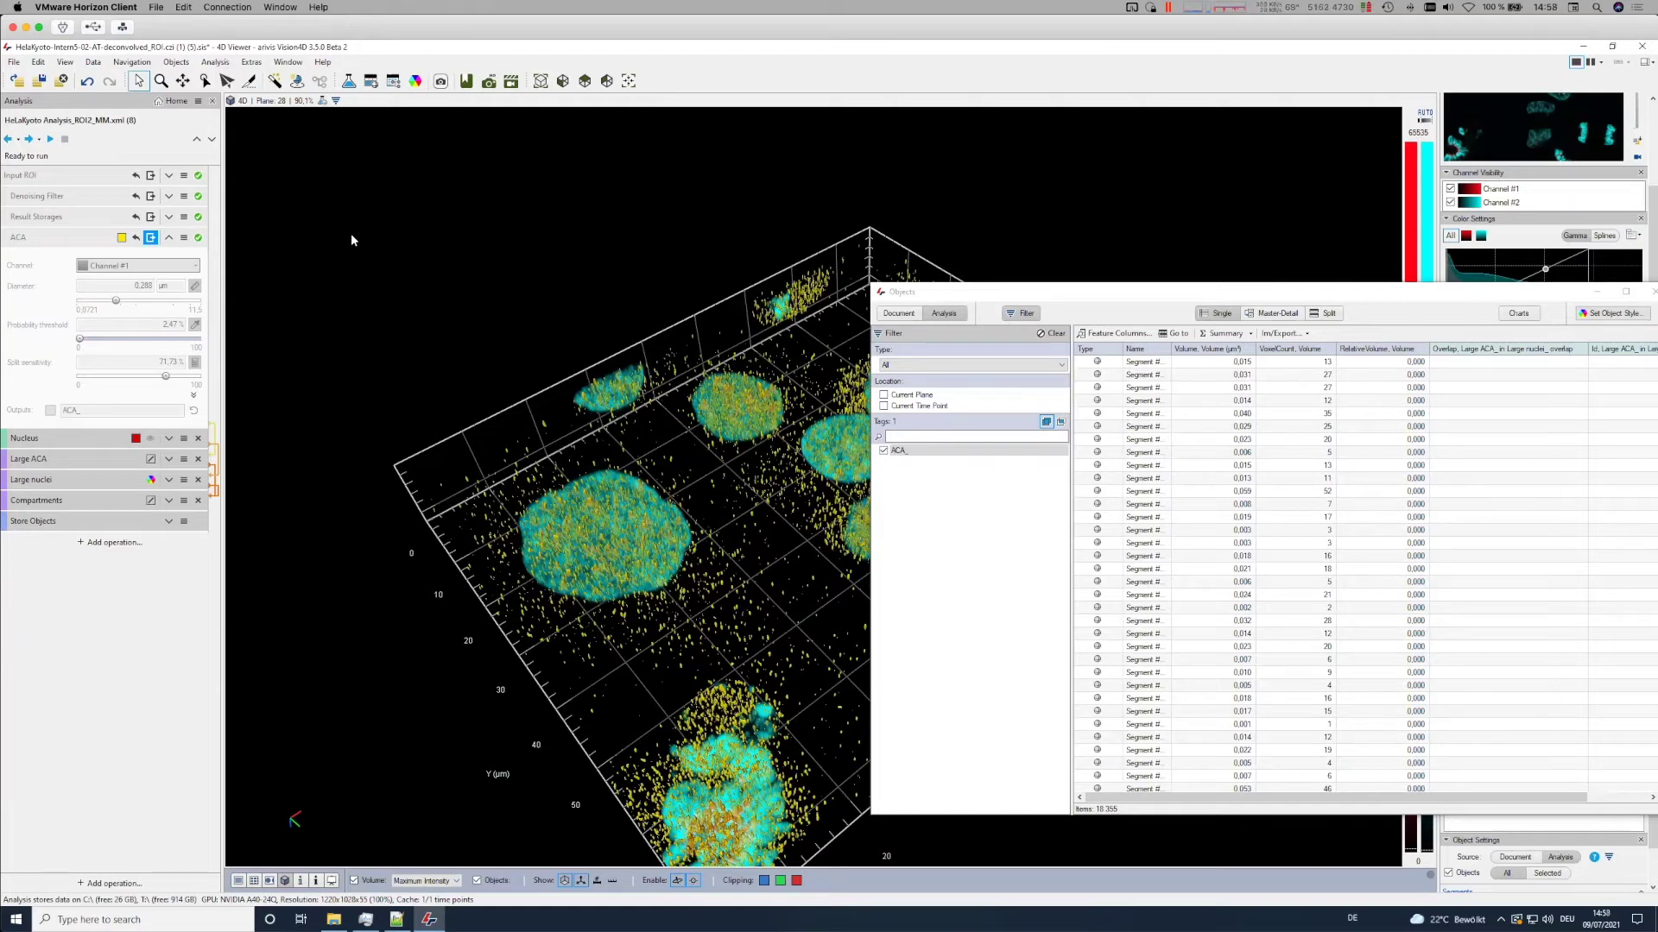
{"action": "left_click", "coordinate": [27, 141]}
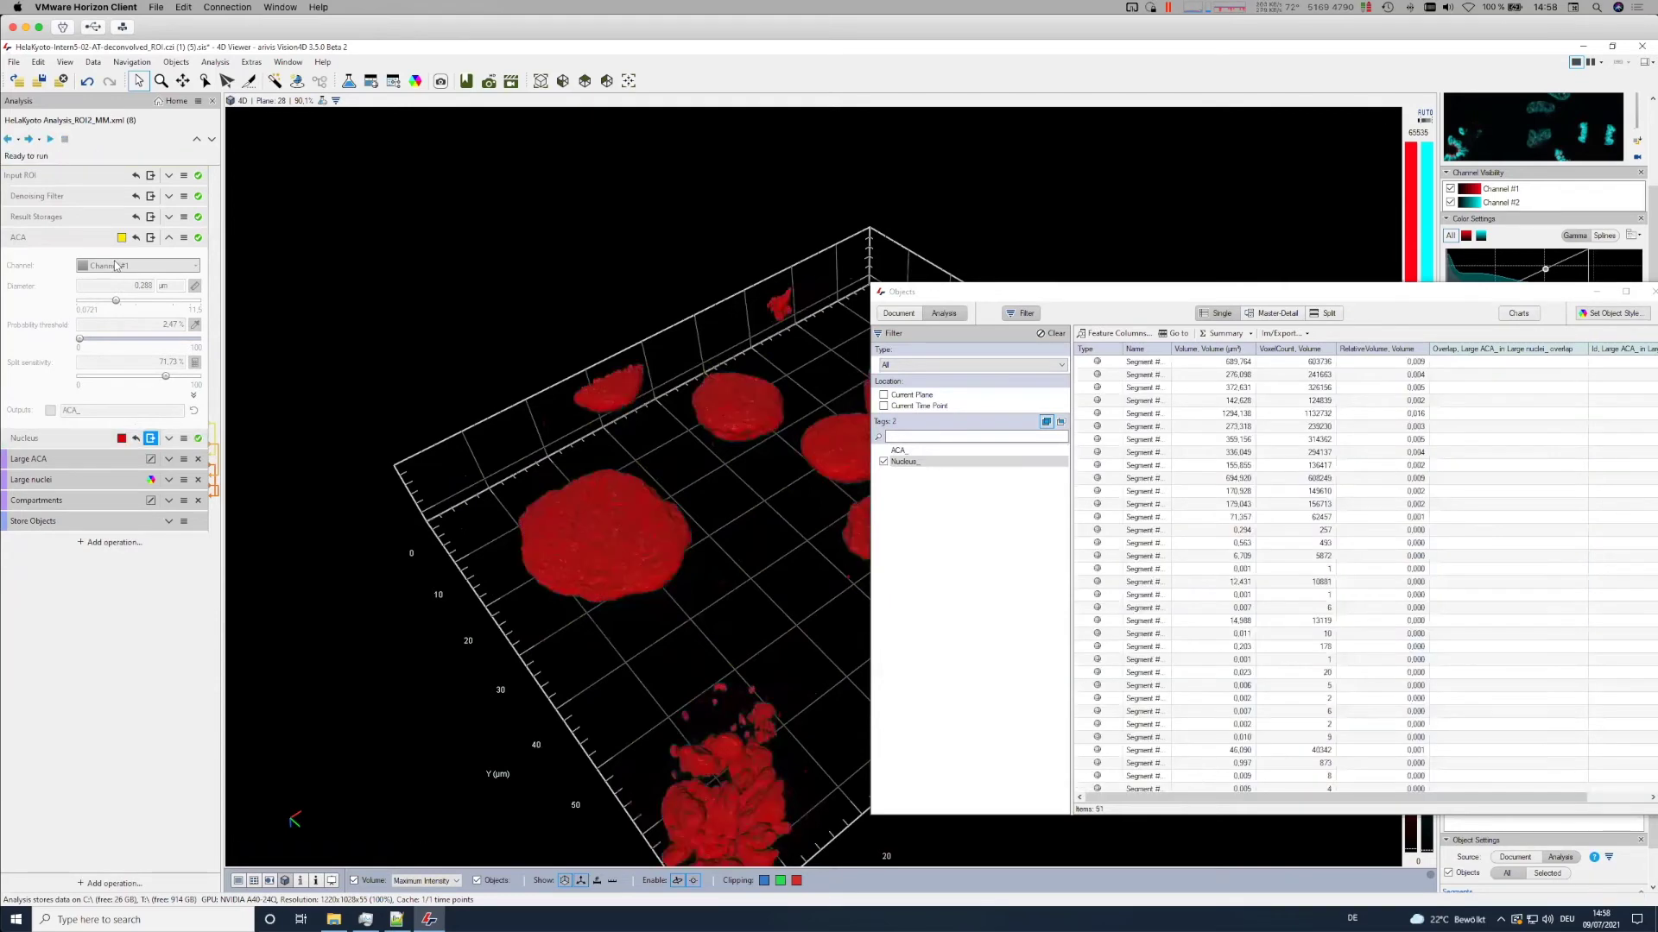
{"action": "left_click_drag", "start_coordinate": [571, 568], "coordinate": [630, 525]}
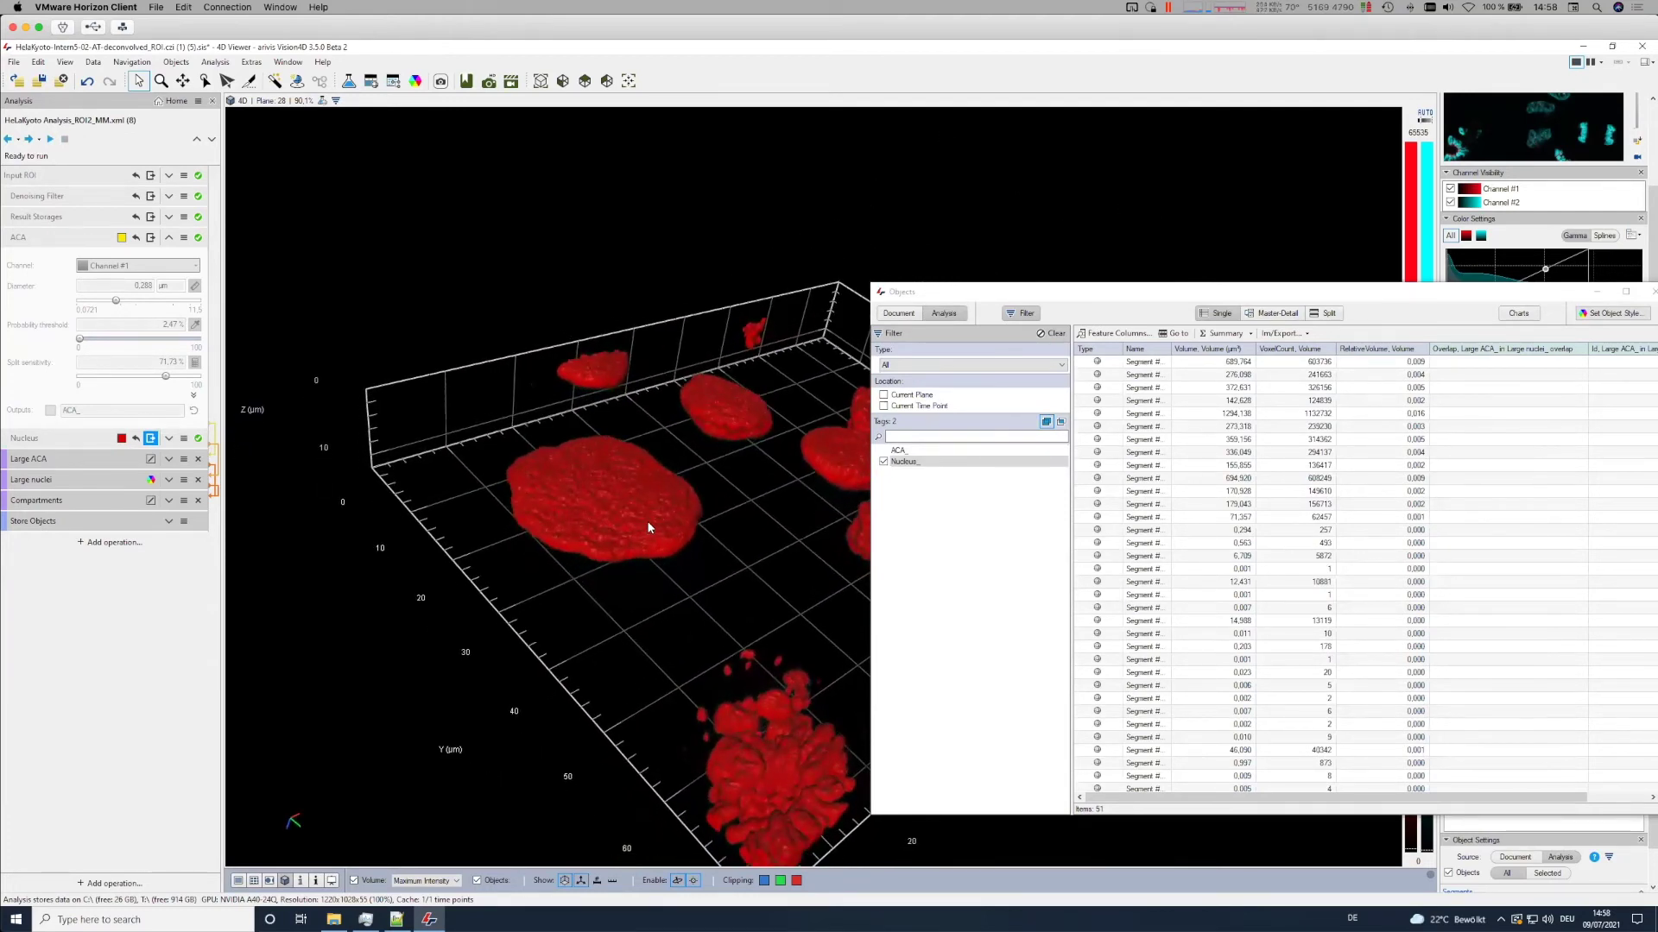
- Show the ACA_ objects and run the Large ACA and Large nuclei steps
{"action": "left_click", "coordinate": [883, 450]}
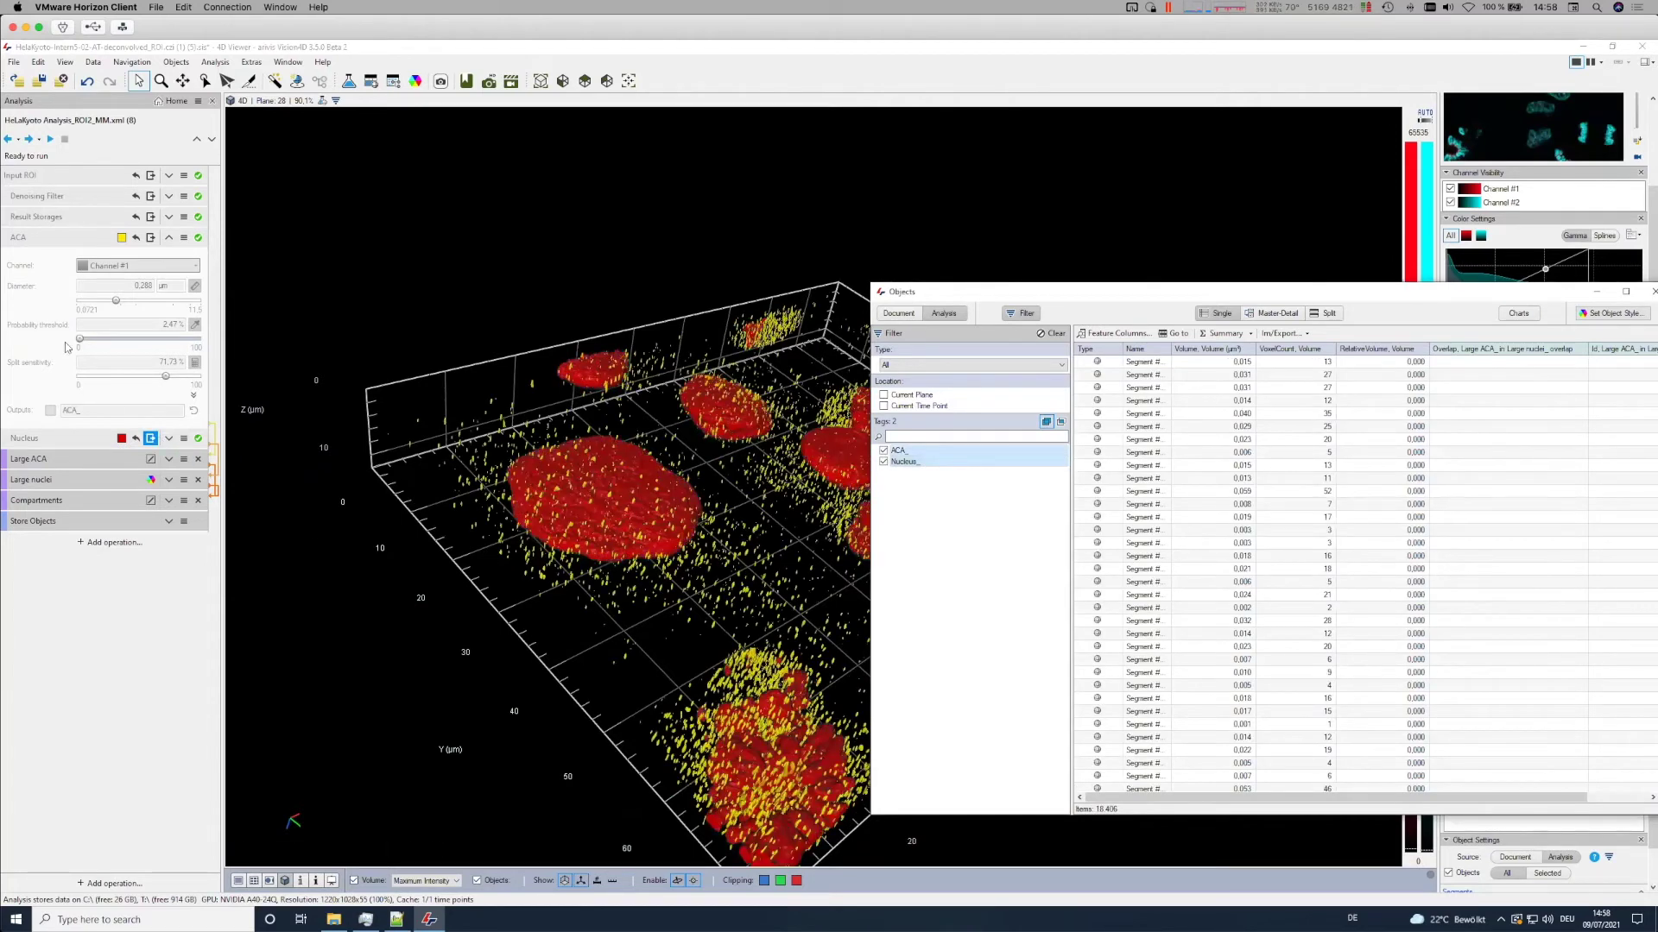
{"action": "left_click", "coordinate": [28, 139]}
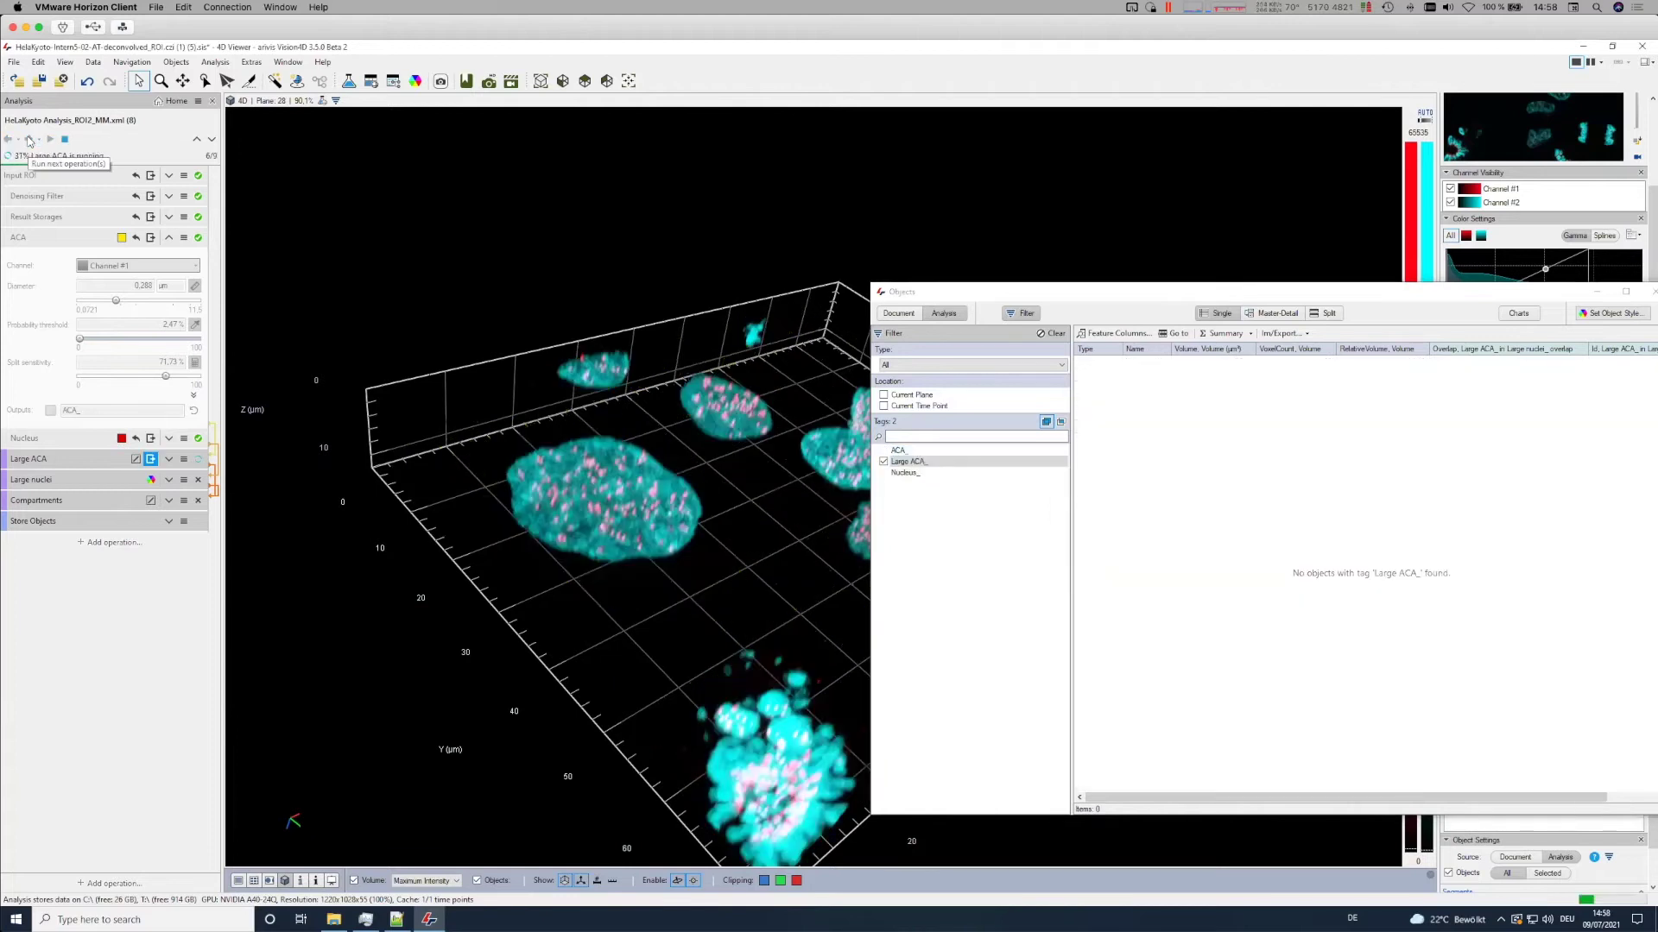
{"action": "left_click", "coordinate": [29, 139]}
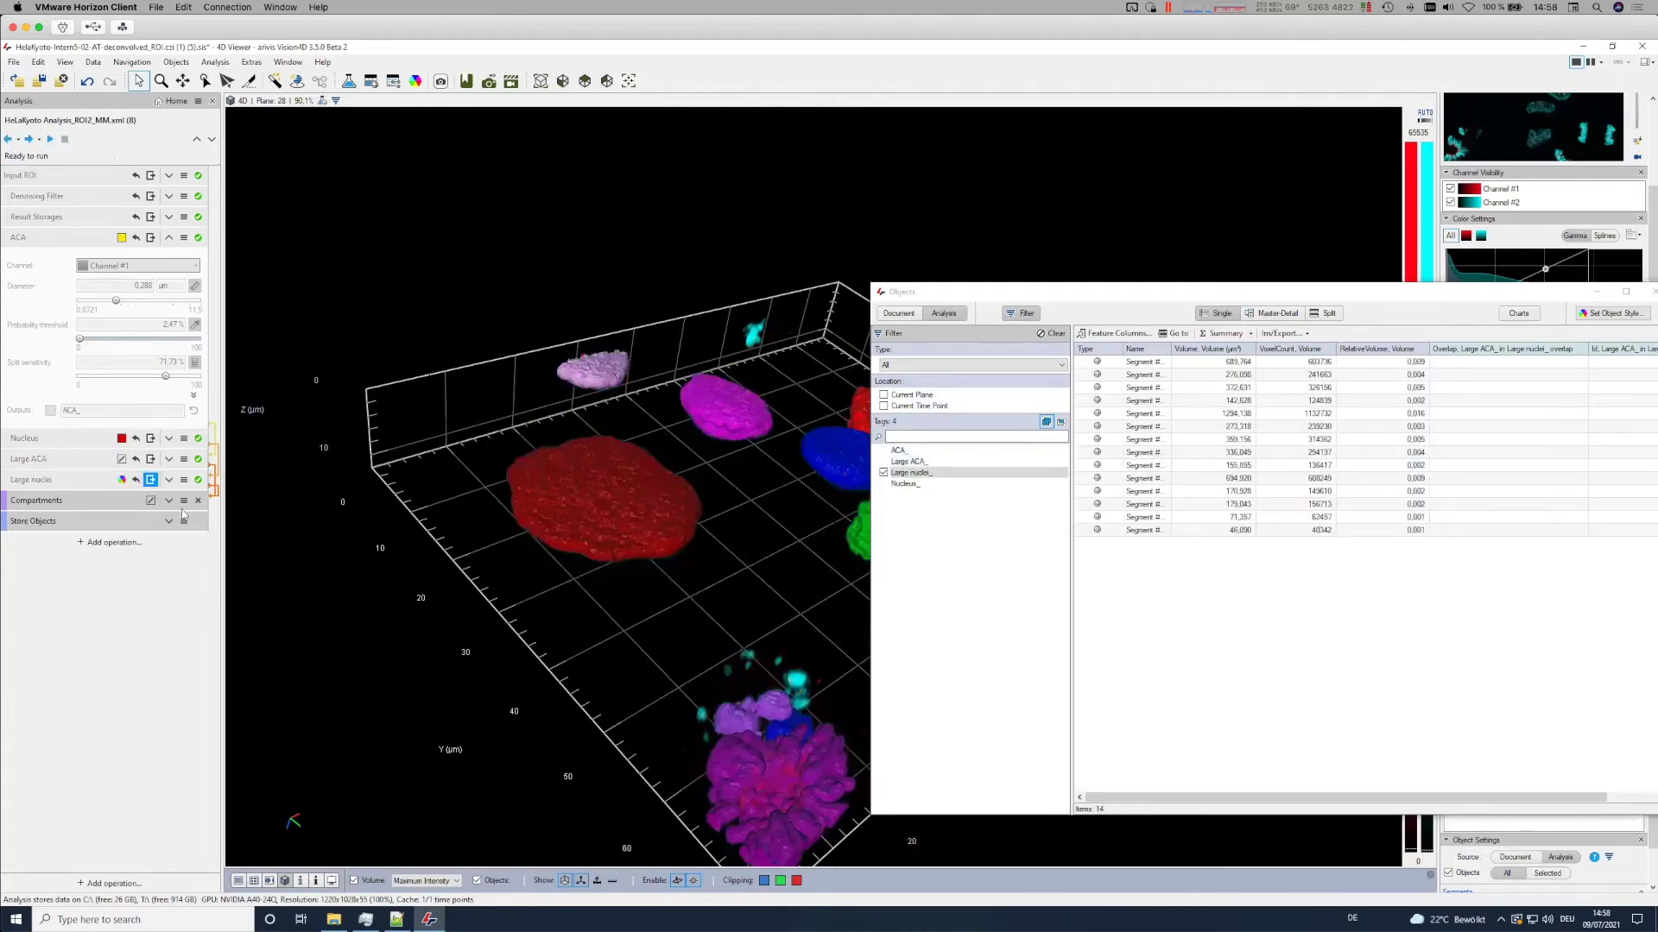
- Check the Compartments step's inputs, Large nuclei_ and Large ACA_
{"action": "left_click", "coordinate": [168, 479]}
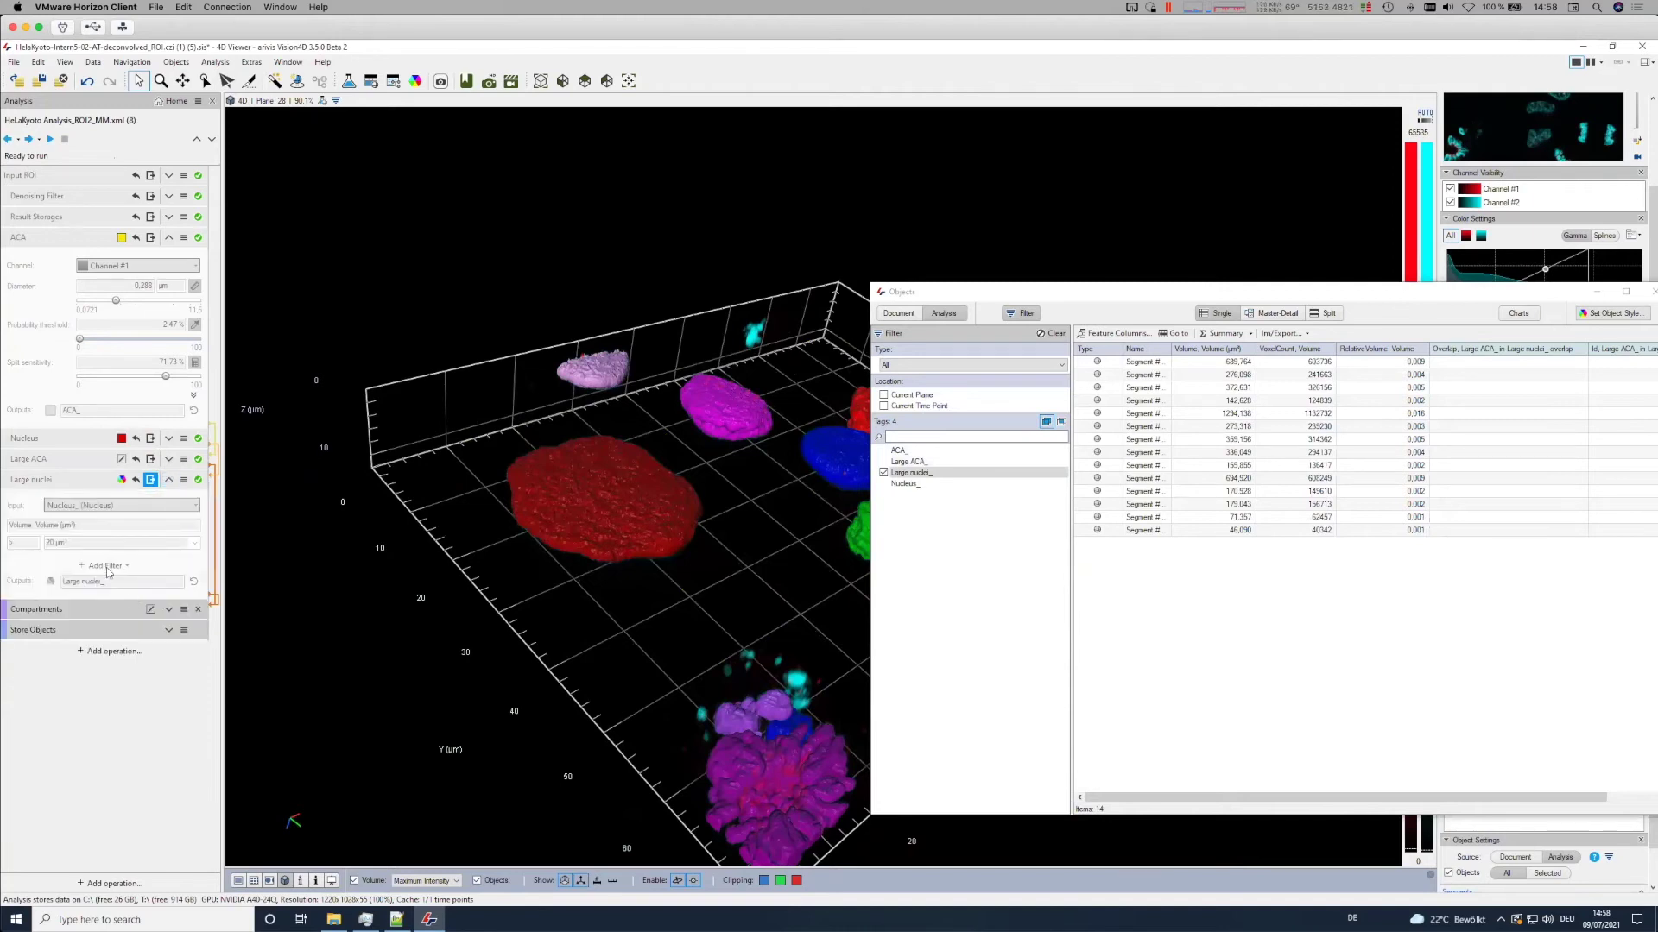
{"action": "left_click", "coordinate": [168, 480]}
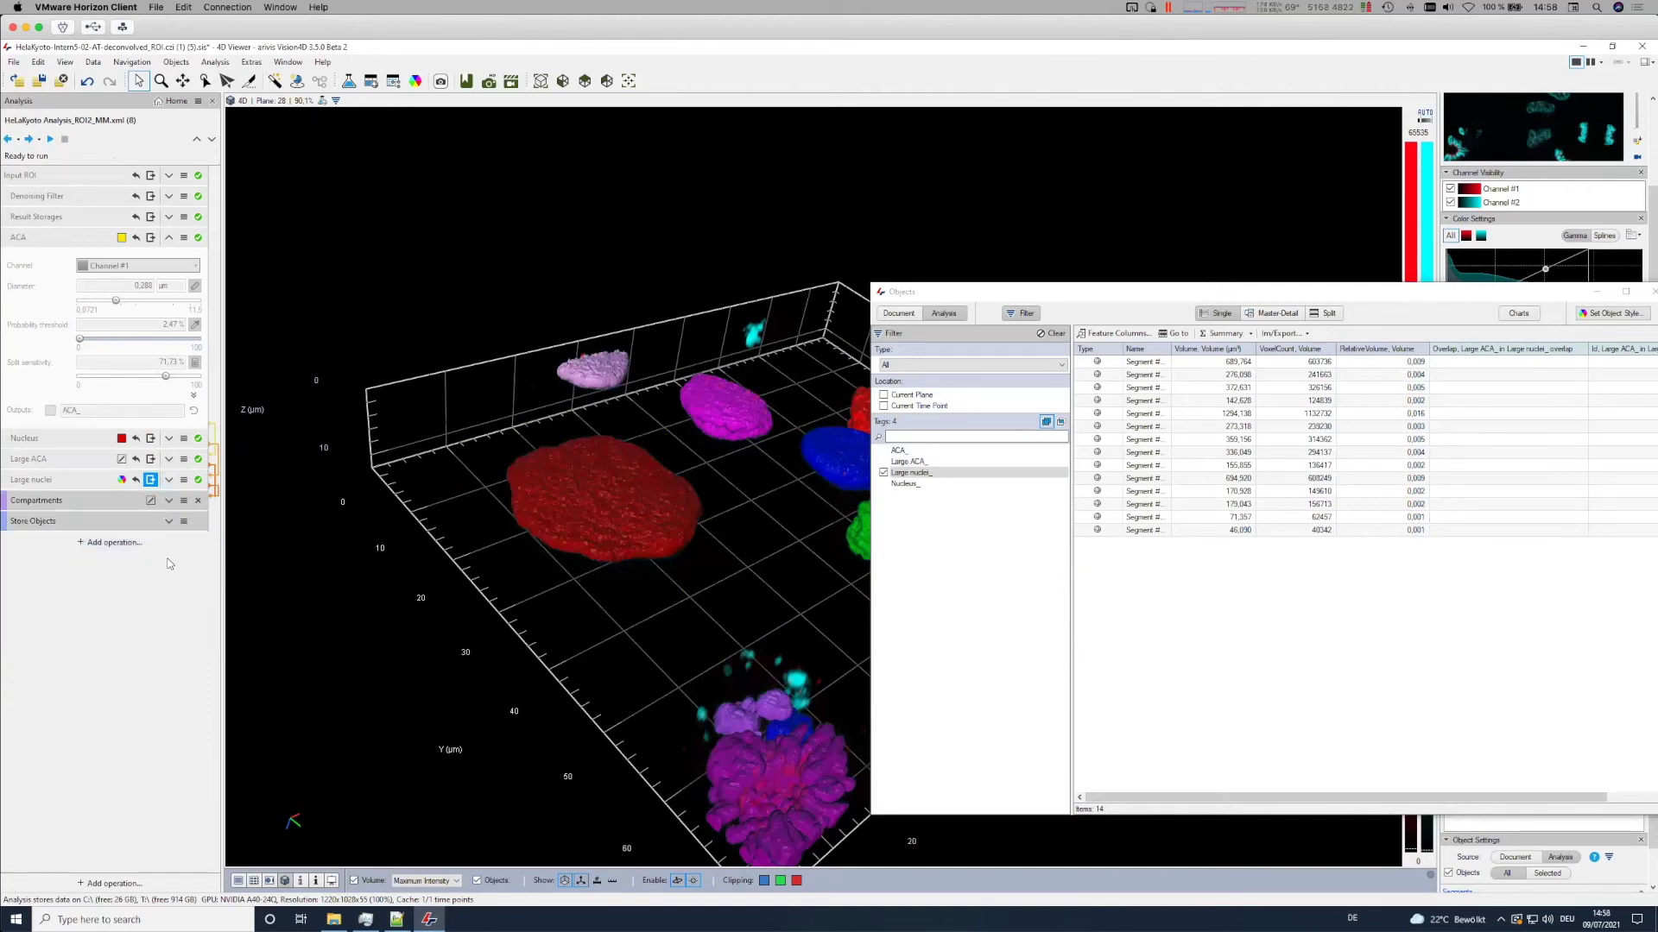
{"action": "left_click", "coordinate": [169, 501]}
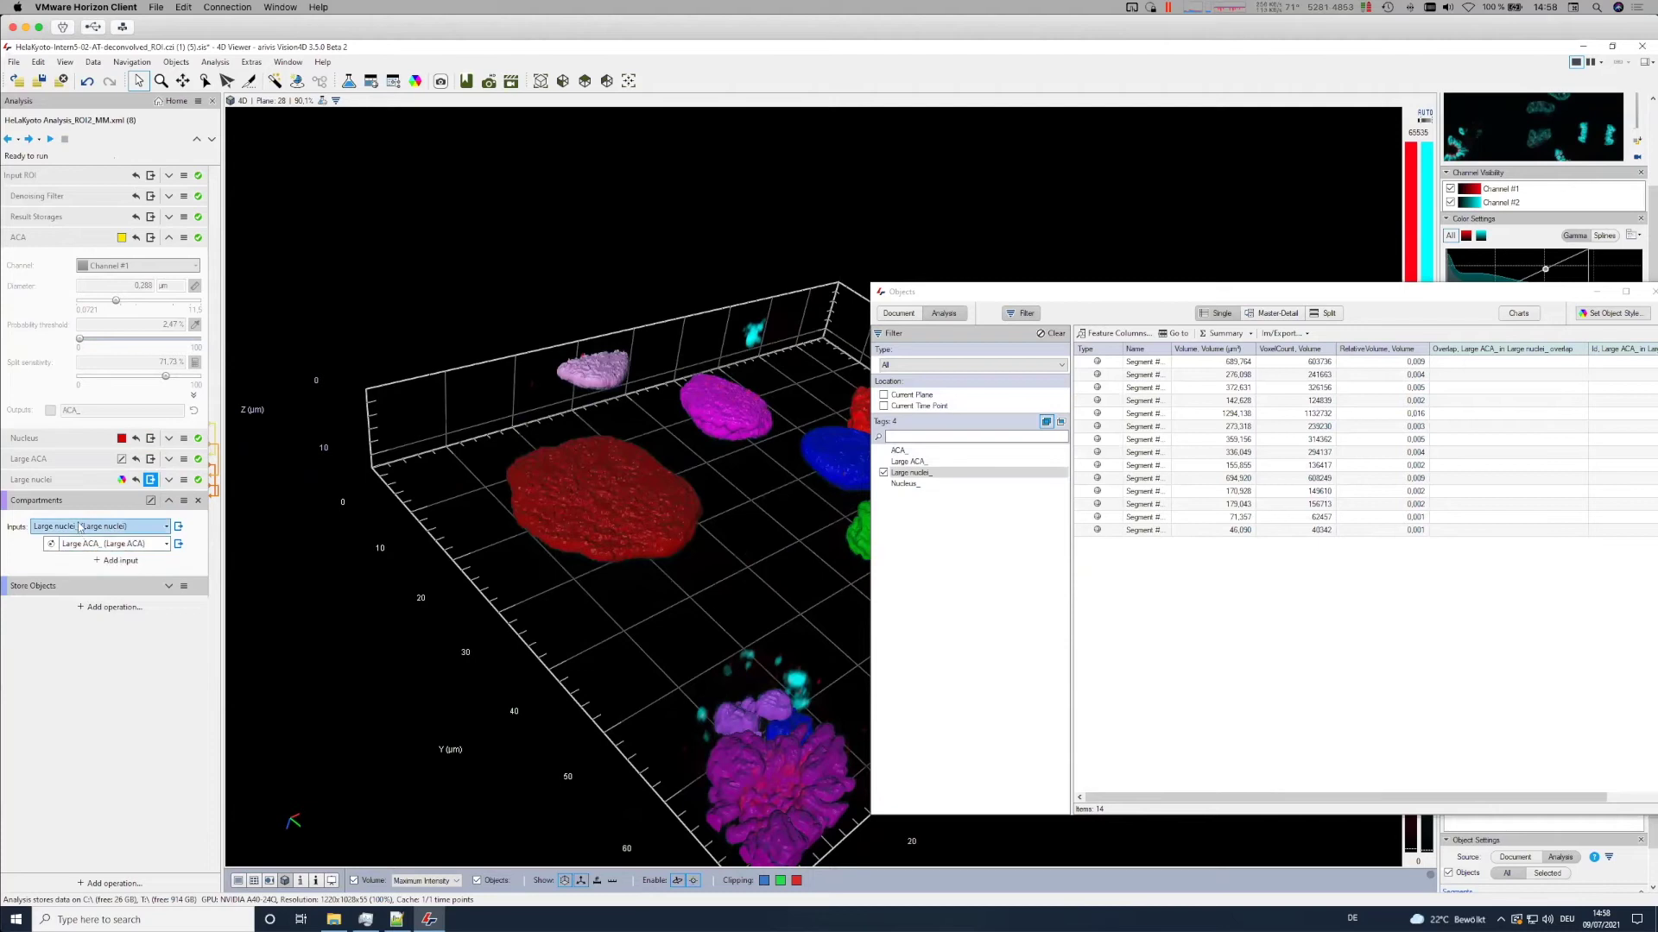
- Run Compartments, enable the Master-Detail objects table, and turn off volume rendering
{"action": "left_click", "coordinate": [30, 139]}
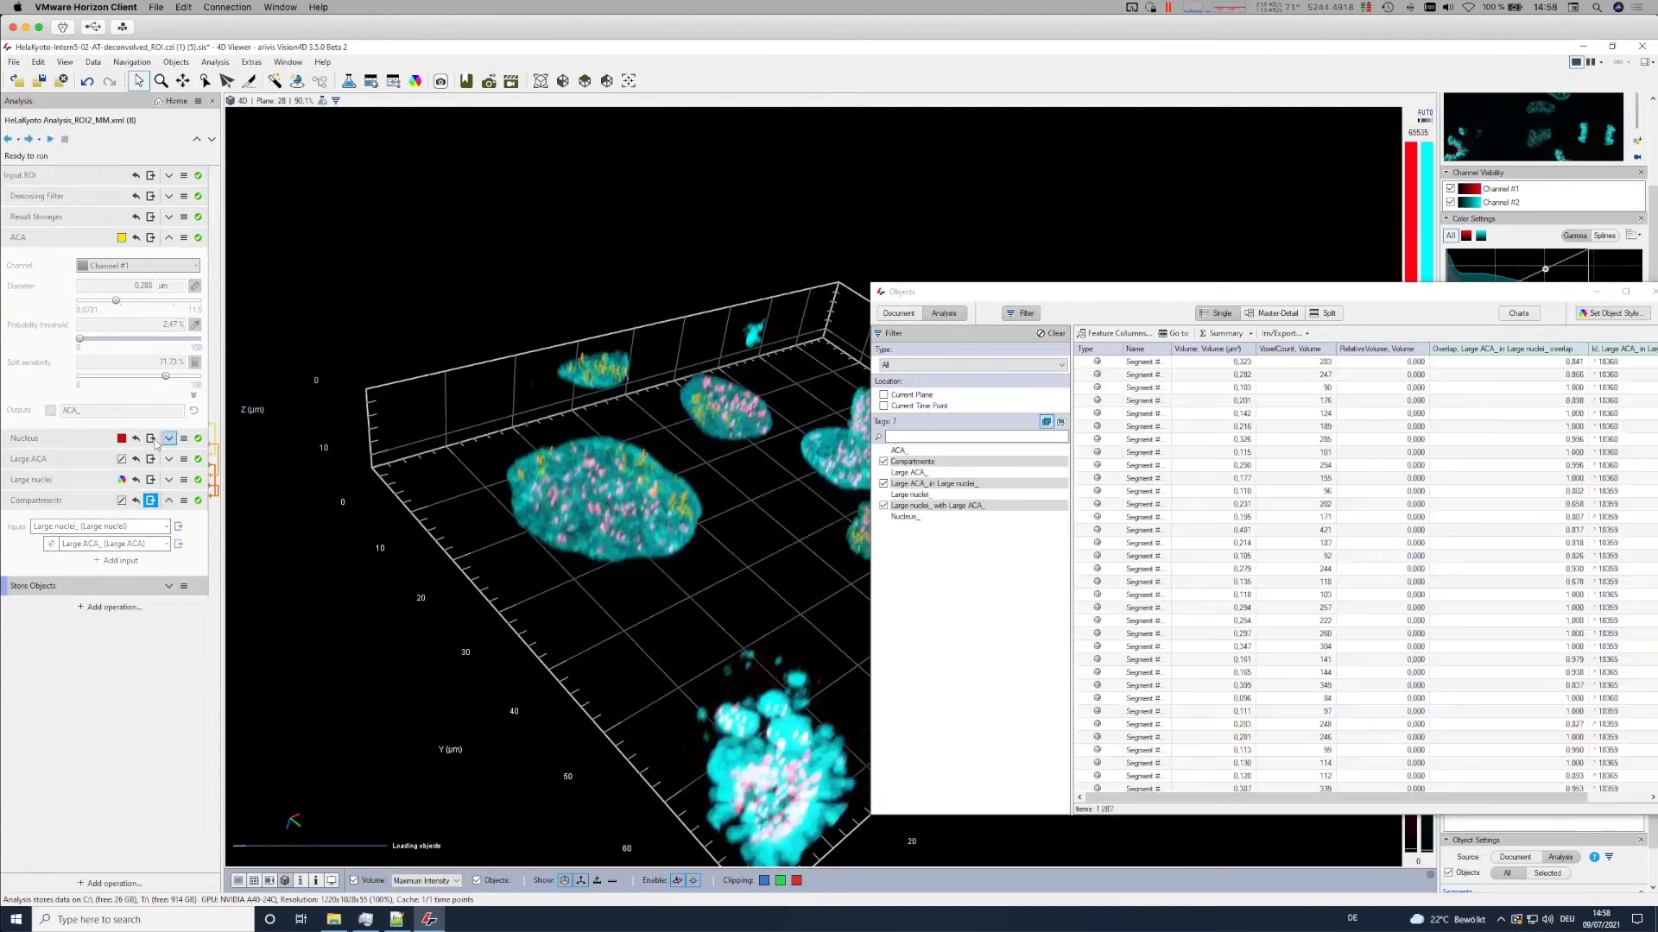
{"action": "left_click_drag", "start_coordinate": [1017, 300], "coordinate": [1036, 270]}
{"action": "left_click", "coordinate": [1296, 286]}
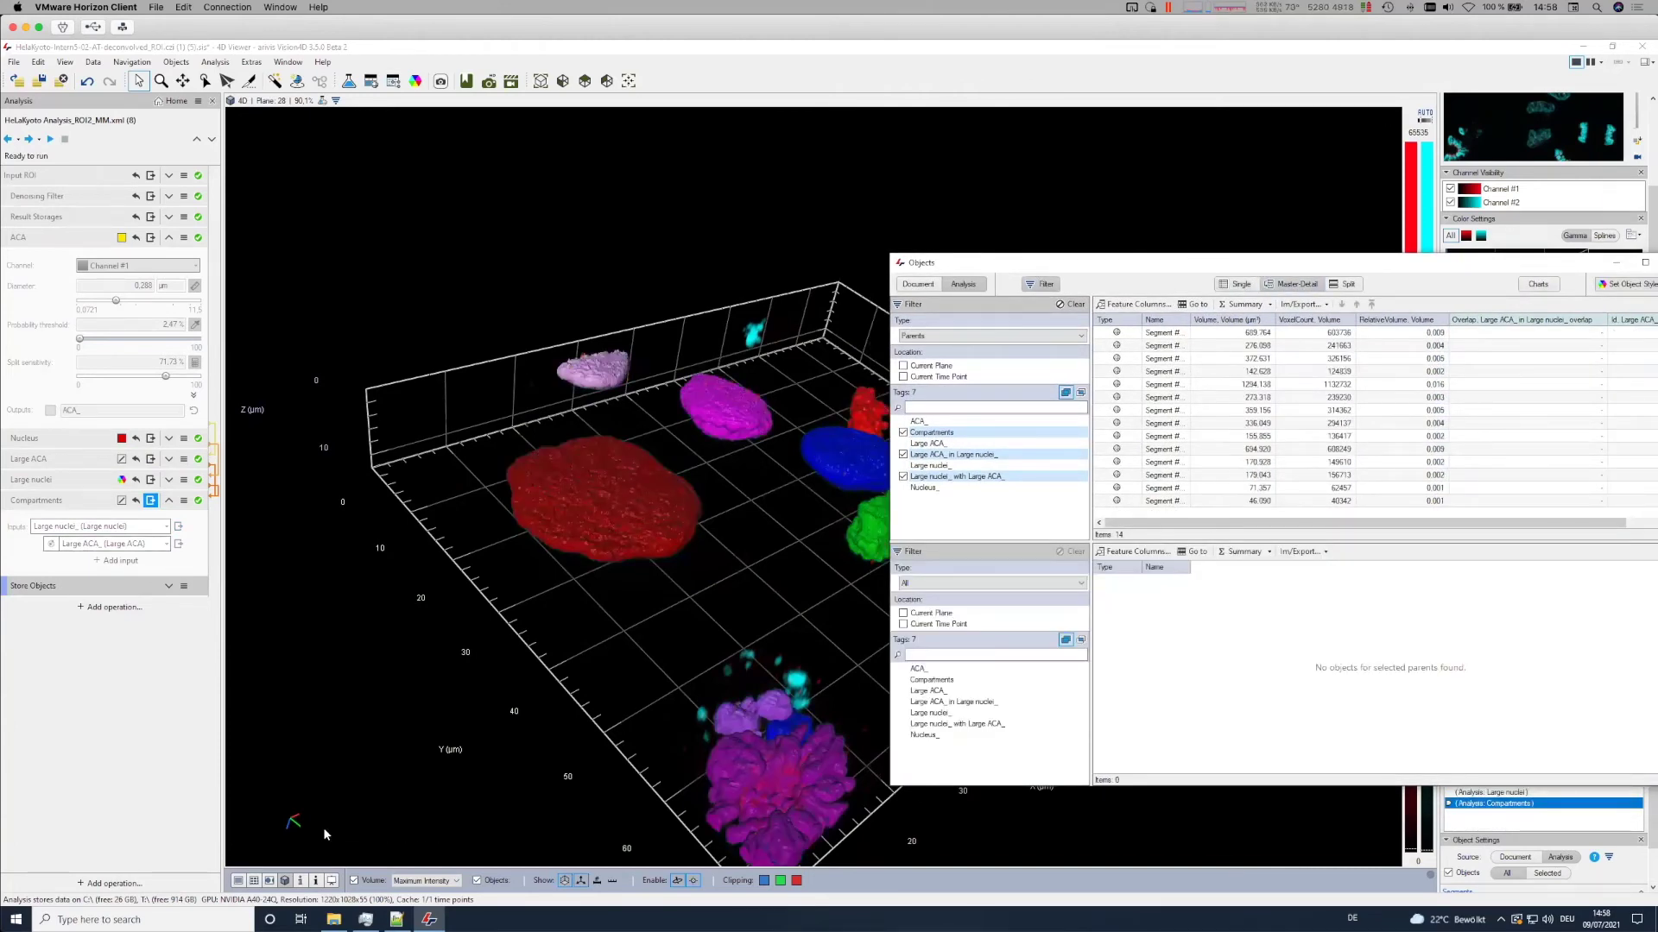
{"action": "left_click", "coordinate": [354, 881]}
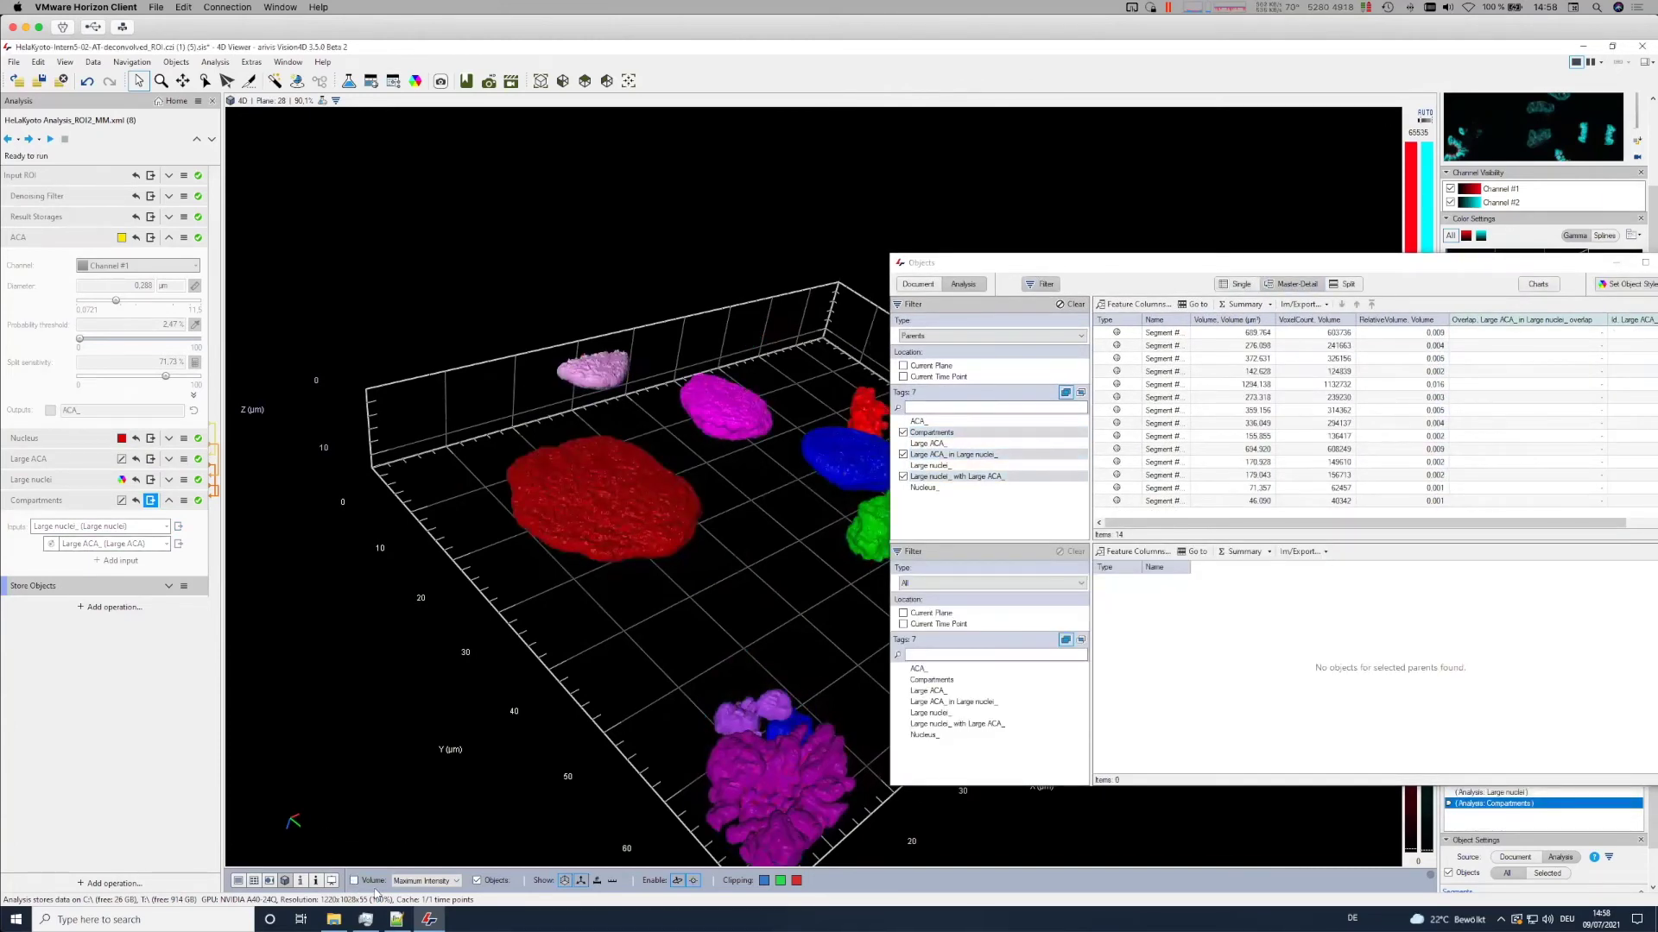
- Show the compartment-tagged objects and give 'Large nuclei_ with Large ACA_' the Glass material
{"action": "left_click", "coordinate": [903, 723]}
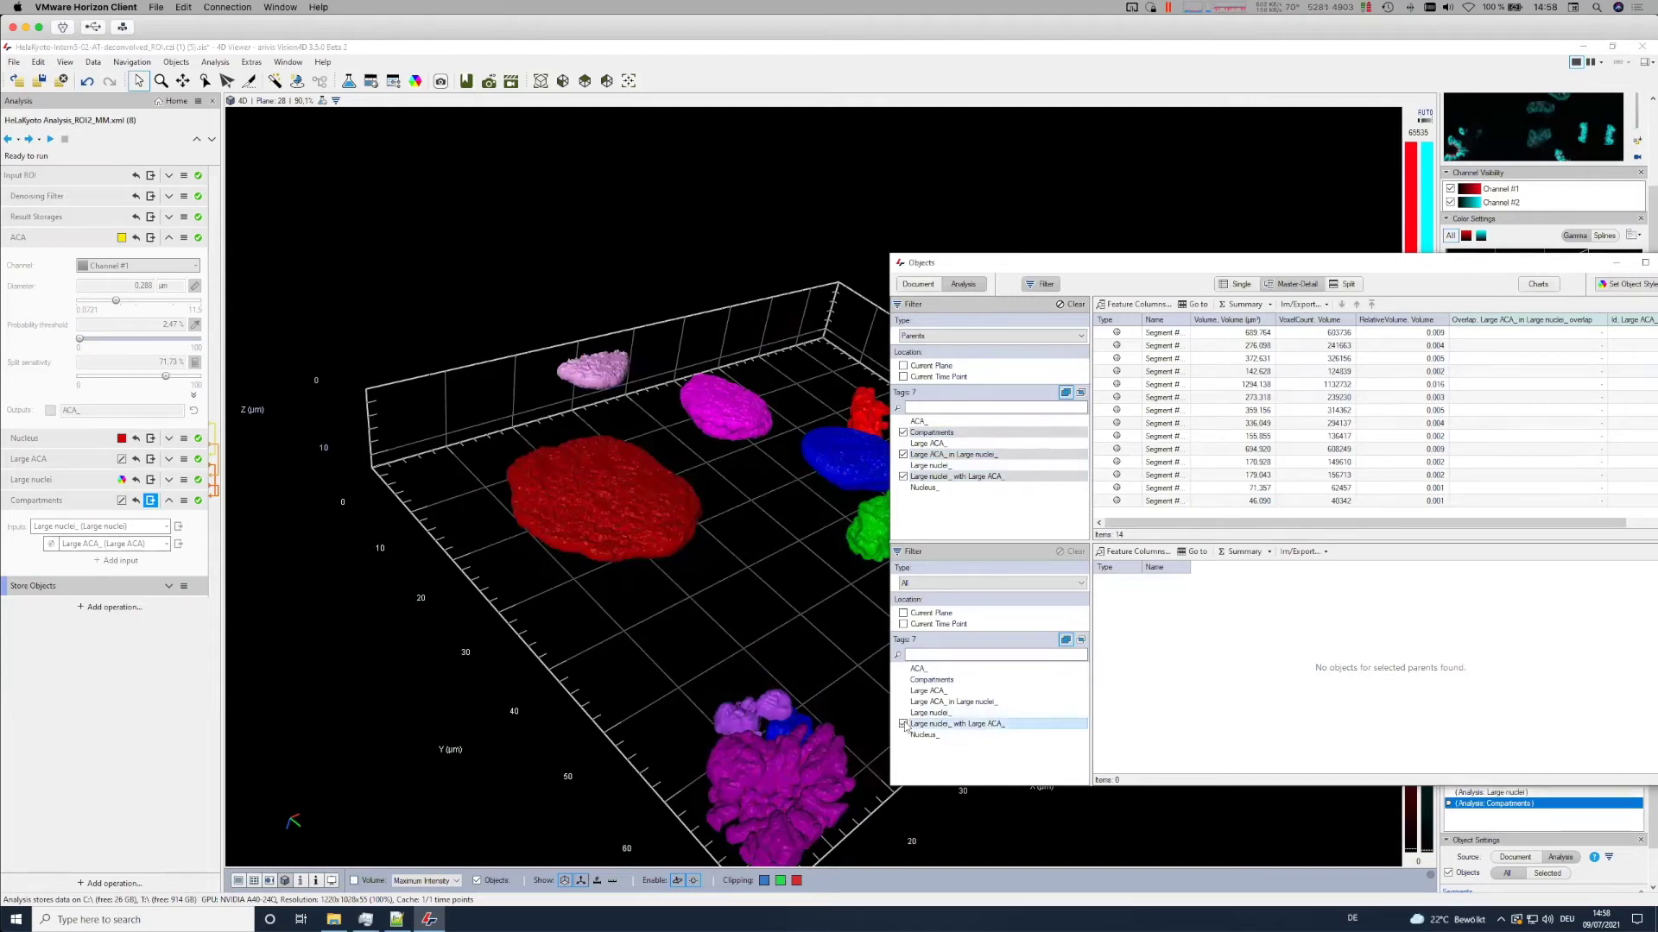
{"action": "right_click", "coordinate": [980, 727]}
{"action": "left_click", "coordinate": [1019, 767]}
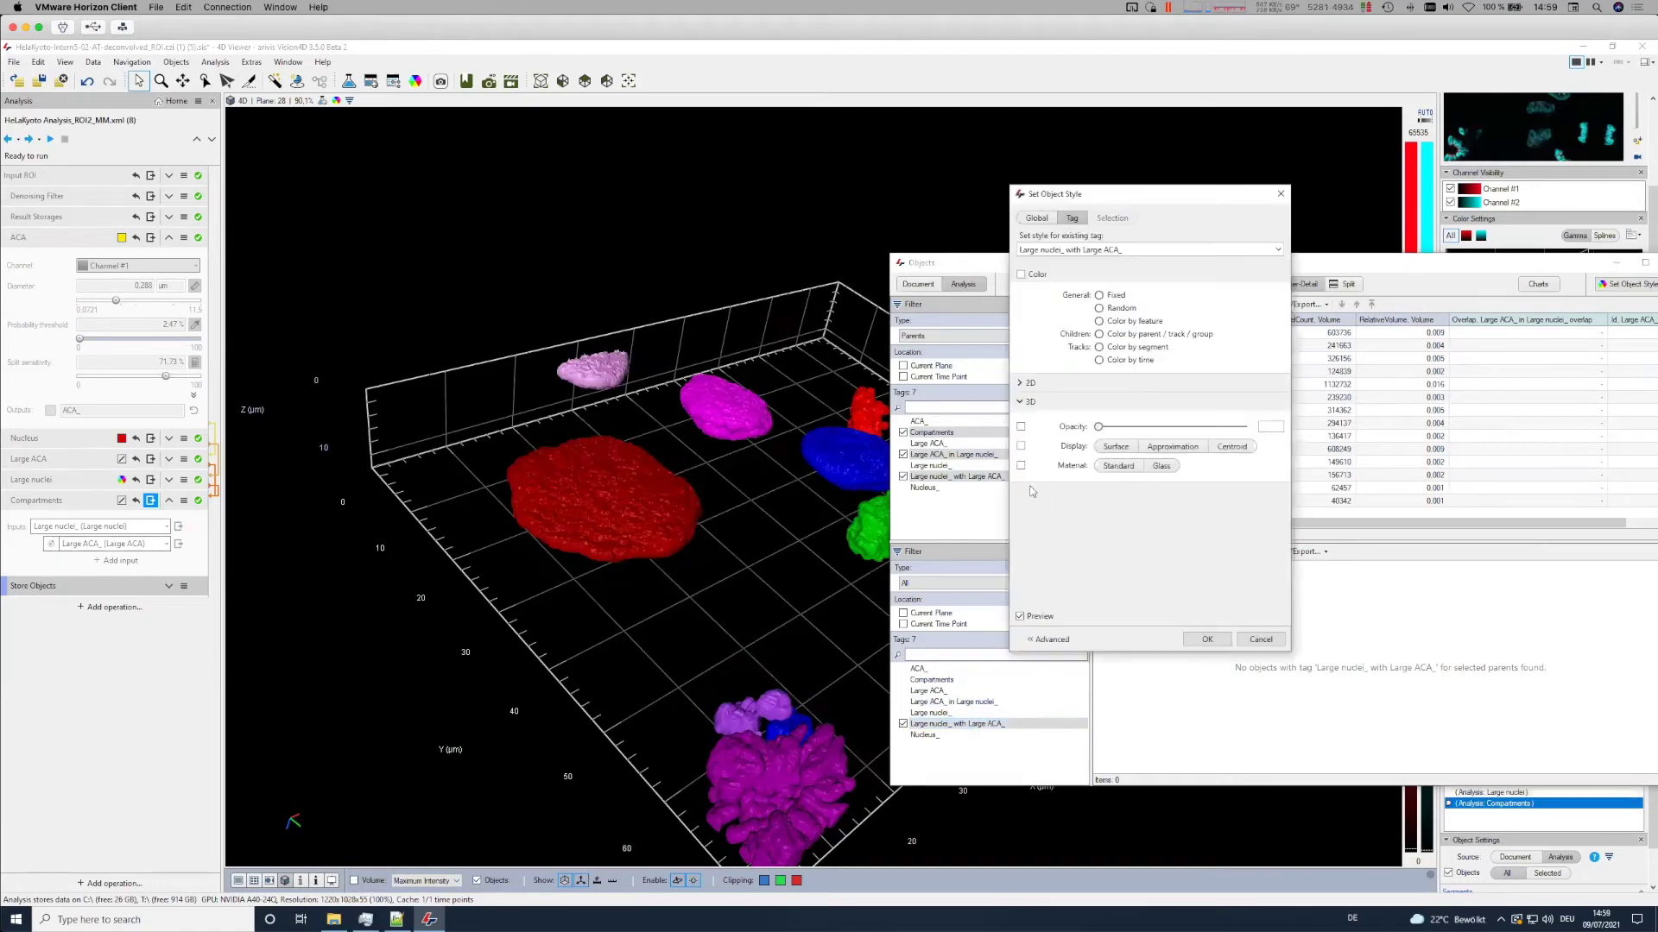
{"action": "left_click", "coordinate": [1161, 466]}
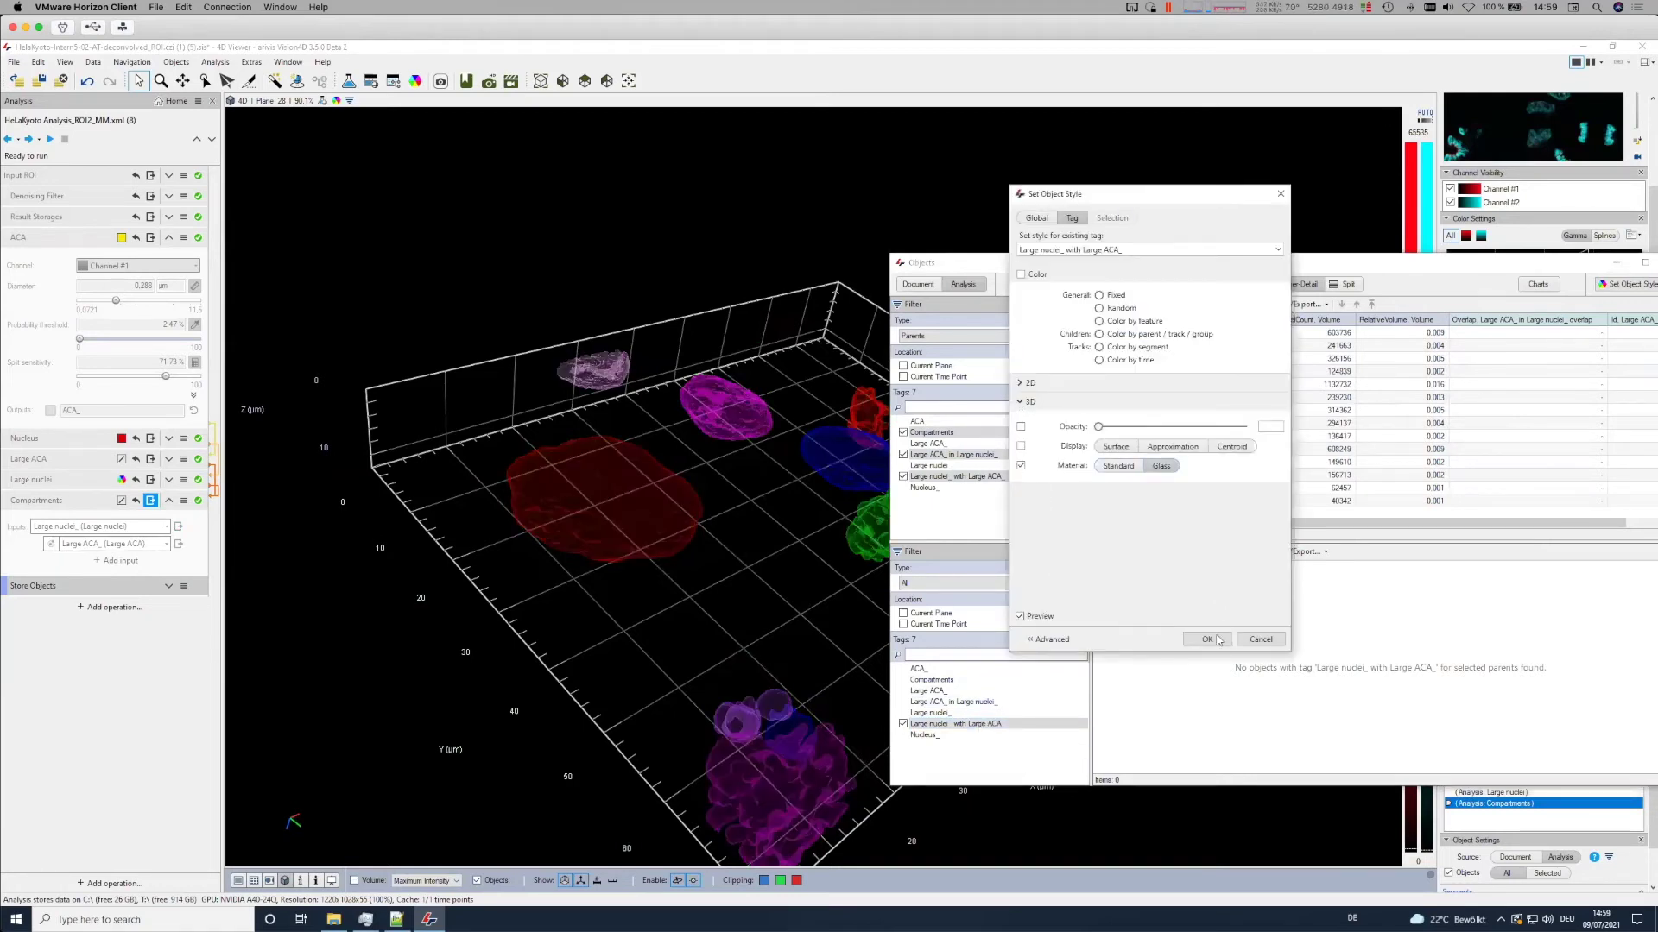
{"action": "left_click", "coordinate": [1207, 640]}
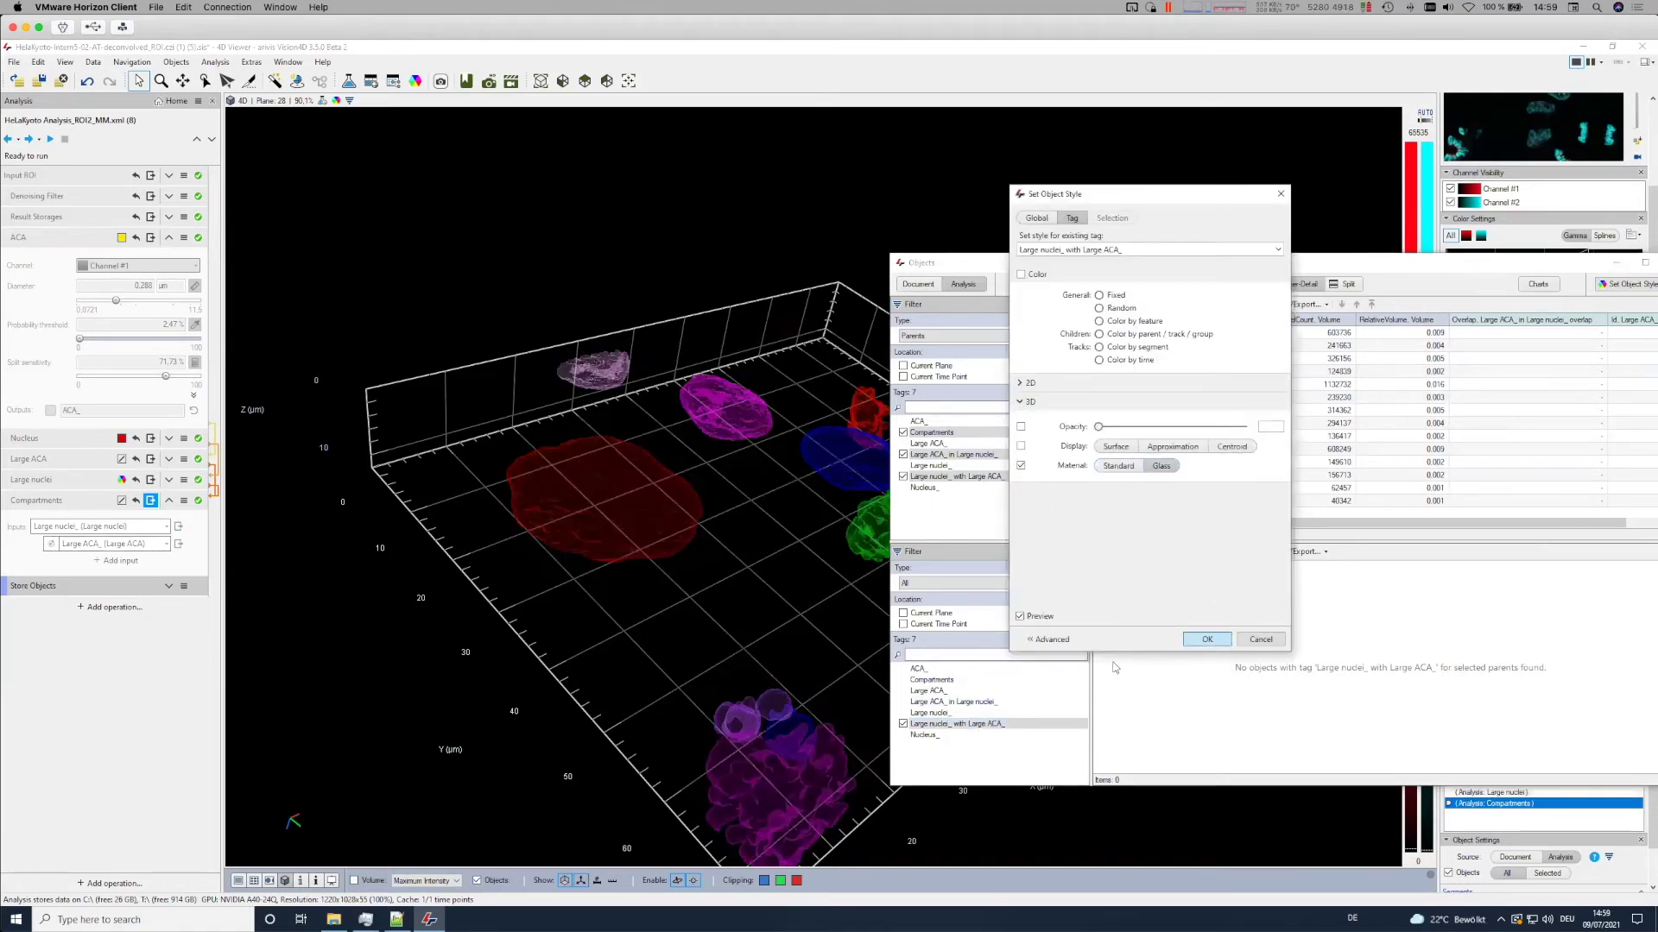
{"action": "left_click", "coordinate": [903, 702]}
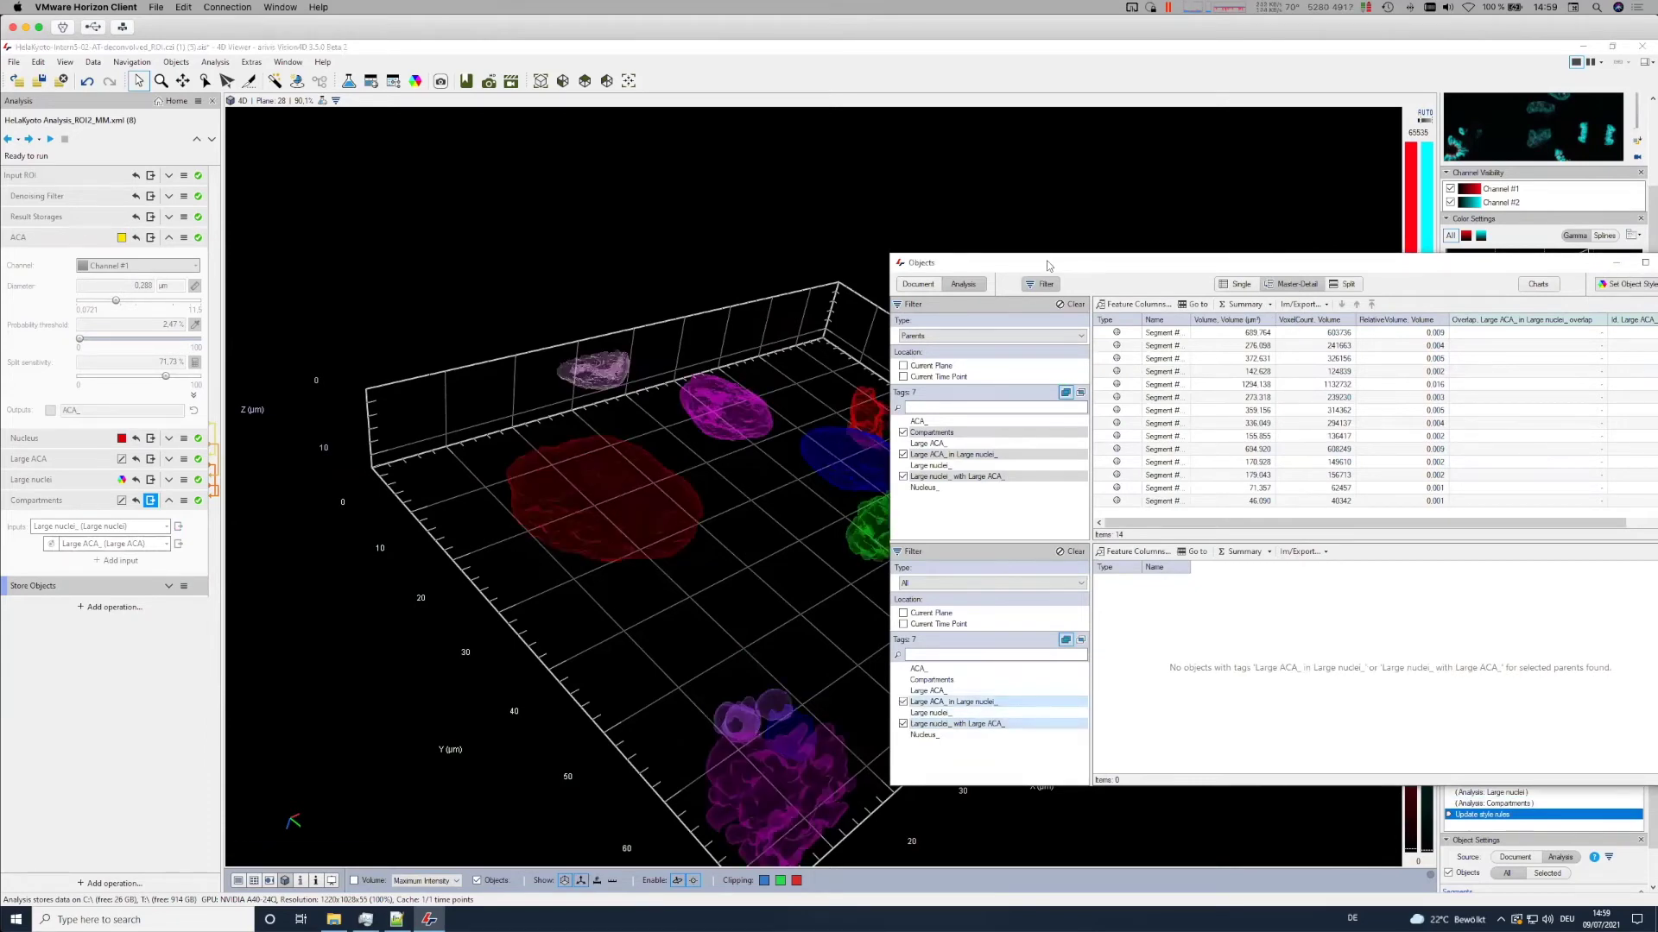
{"action": "left_click_drag", "start_coordinate": [1054, 268], "coordinate": [1185, 247]}
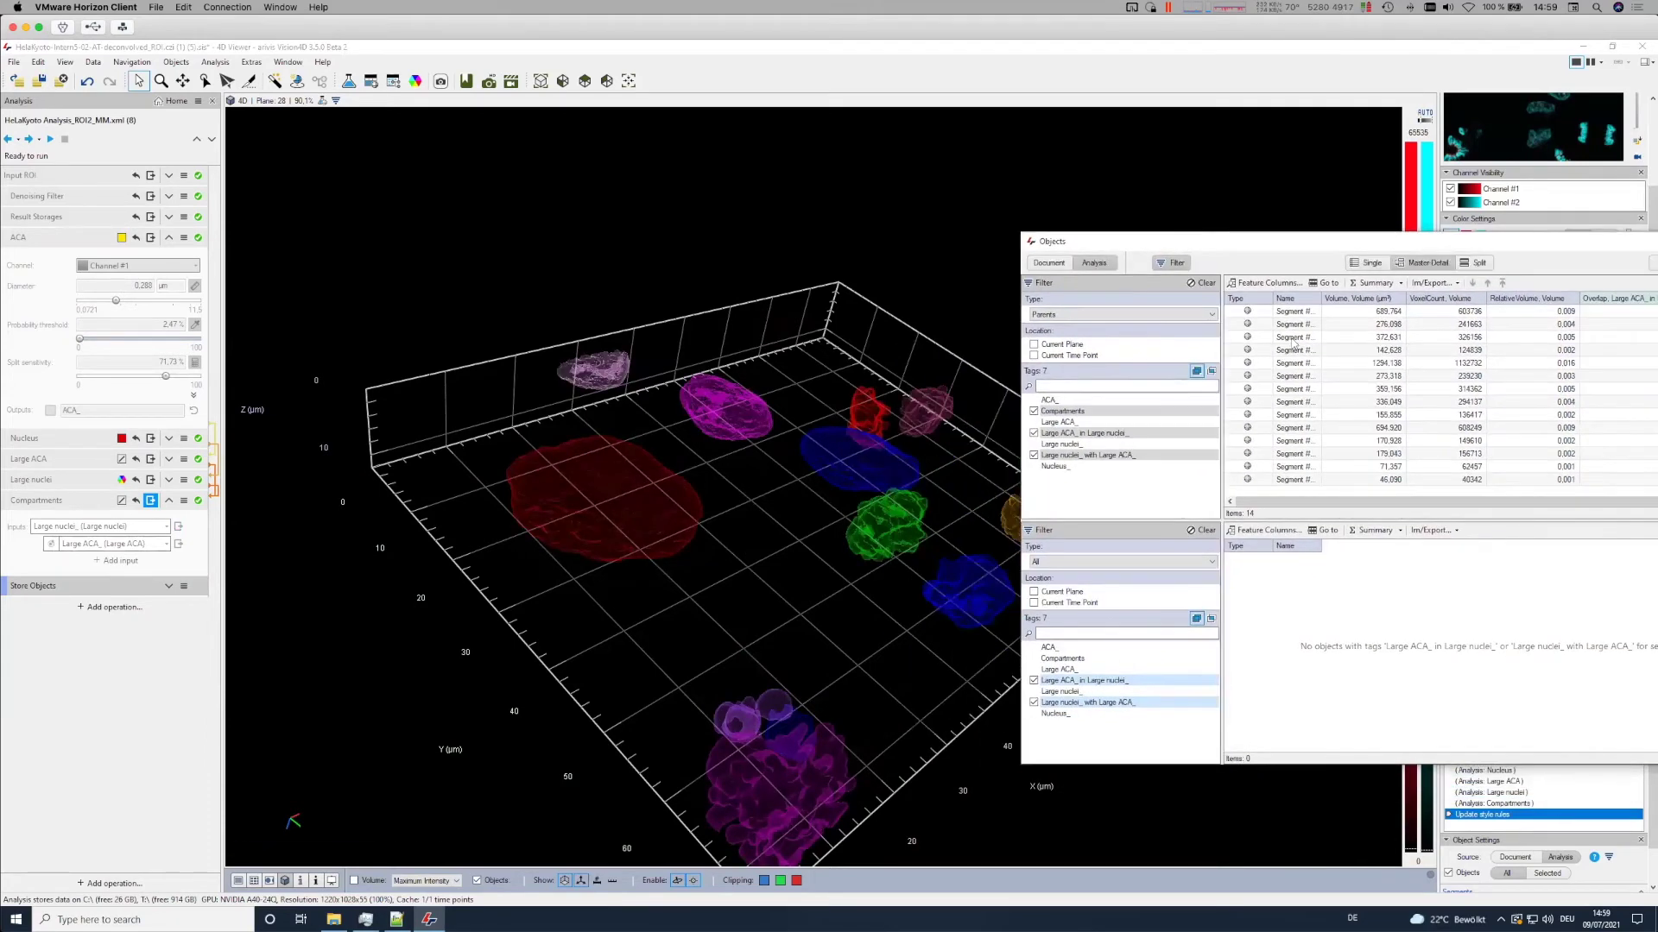
- Select the blue nucleus in the 3D view to list its 124 ACA children
{"action": "left_click", "coordinate": [1262, 337]}
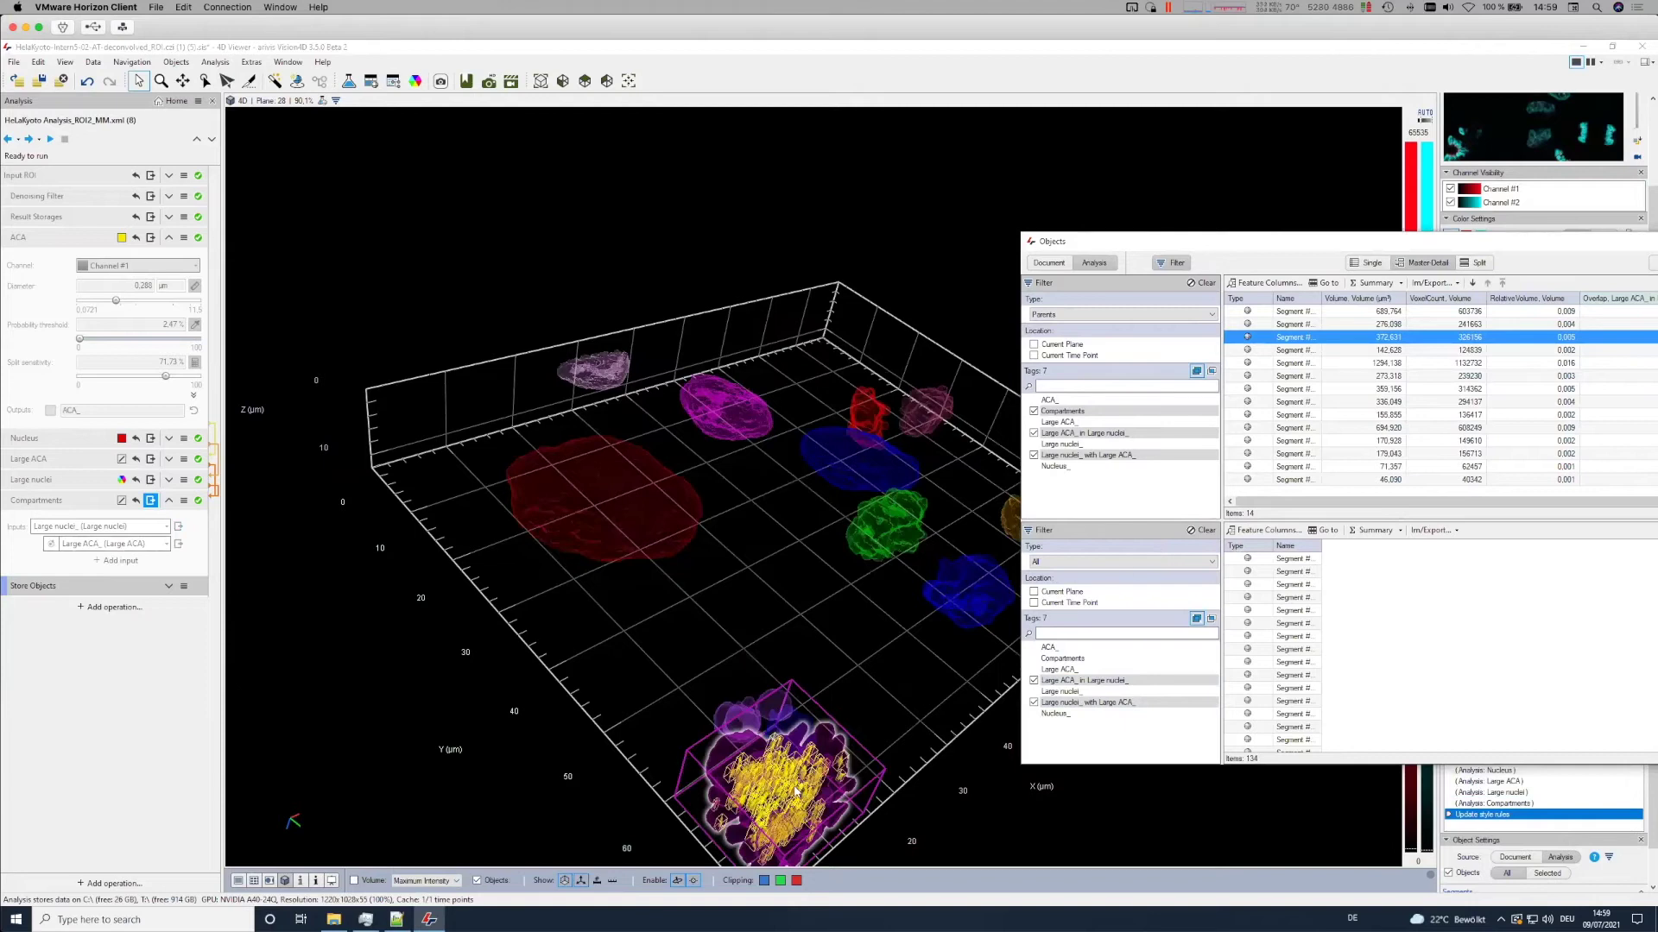
{"action": "left_click_drag", "start_coordinate": [825, 793], "coordinate": [586, 609]}
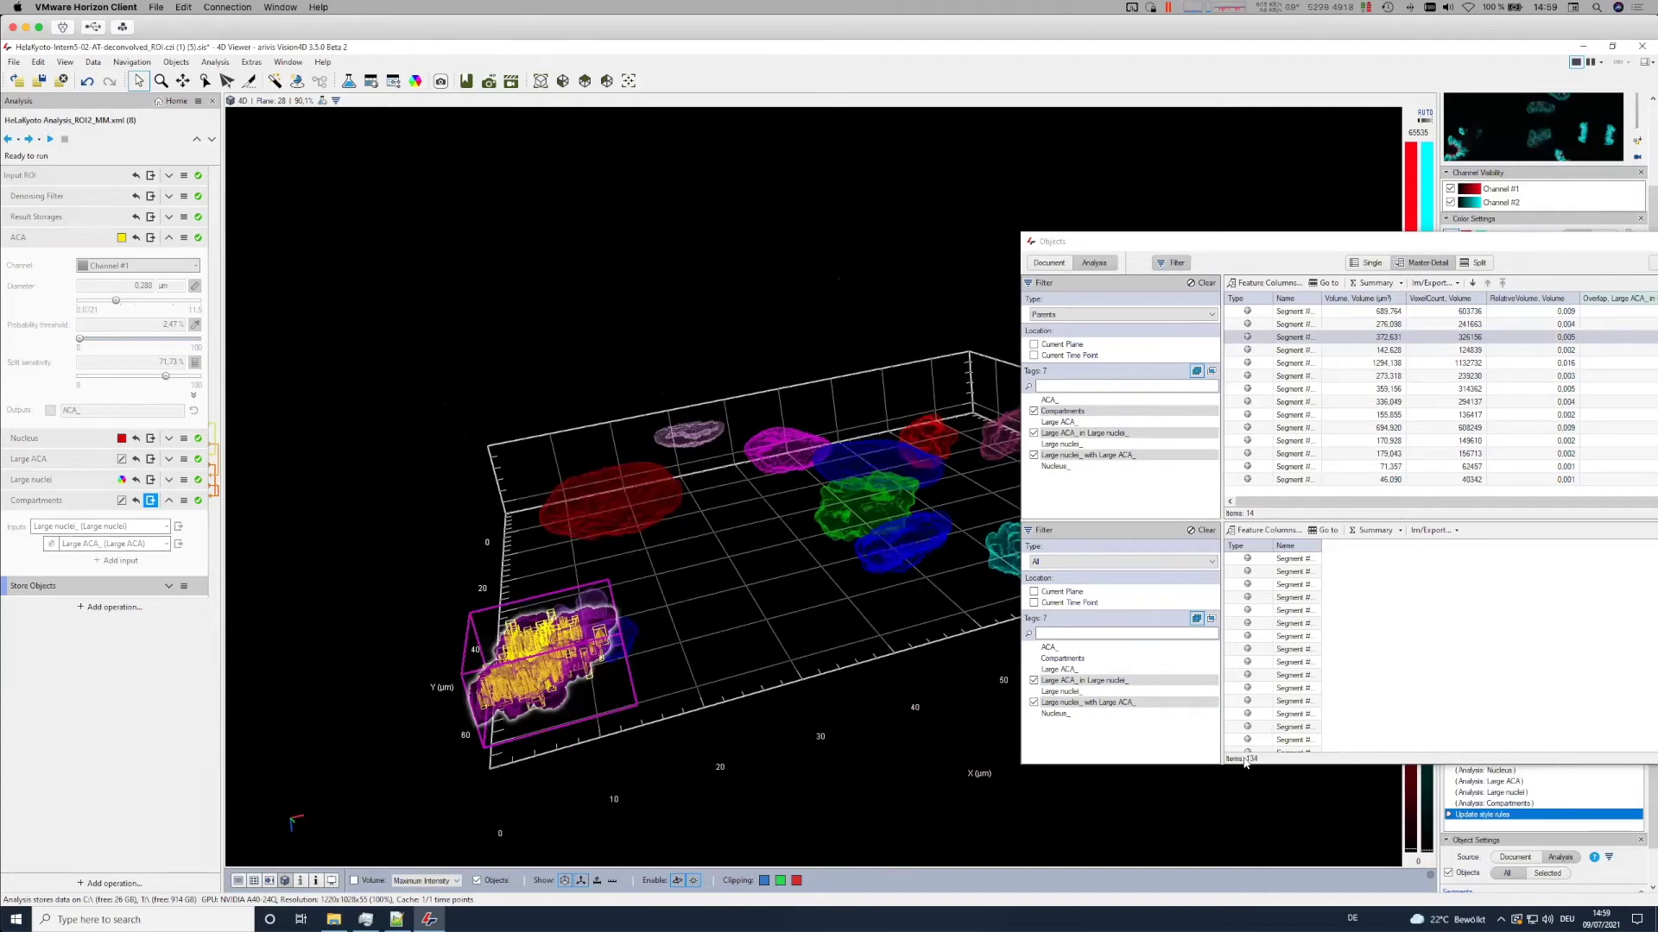
{"action": "left_click", "coordinate": [900, 553]}
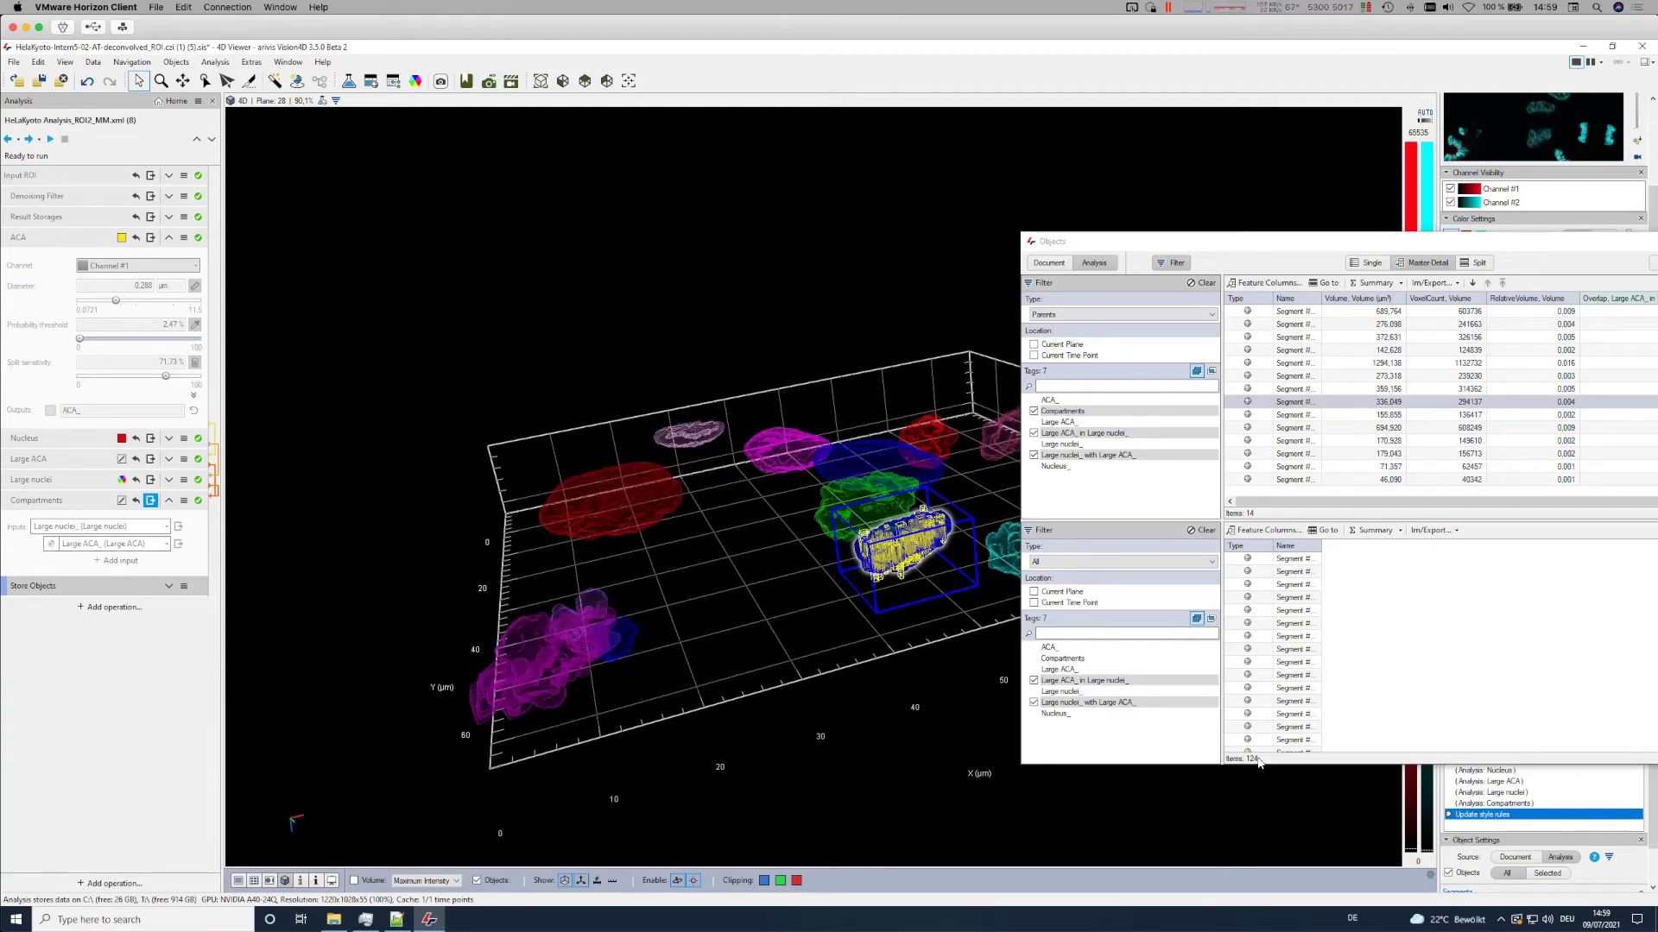
{"action": "left_click", "coordinate": [197, 100]}
- Export the Vision4D analysis pipeline to VisionHub's Showroom Server from the Analysis panel menu
{"action": "key", "text": "Escape"}
{"action": "left_click", "coordinate": [198, 100]}
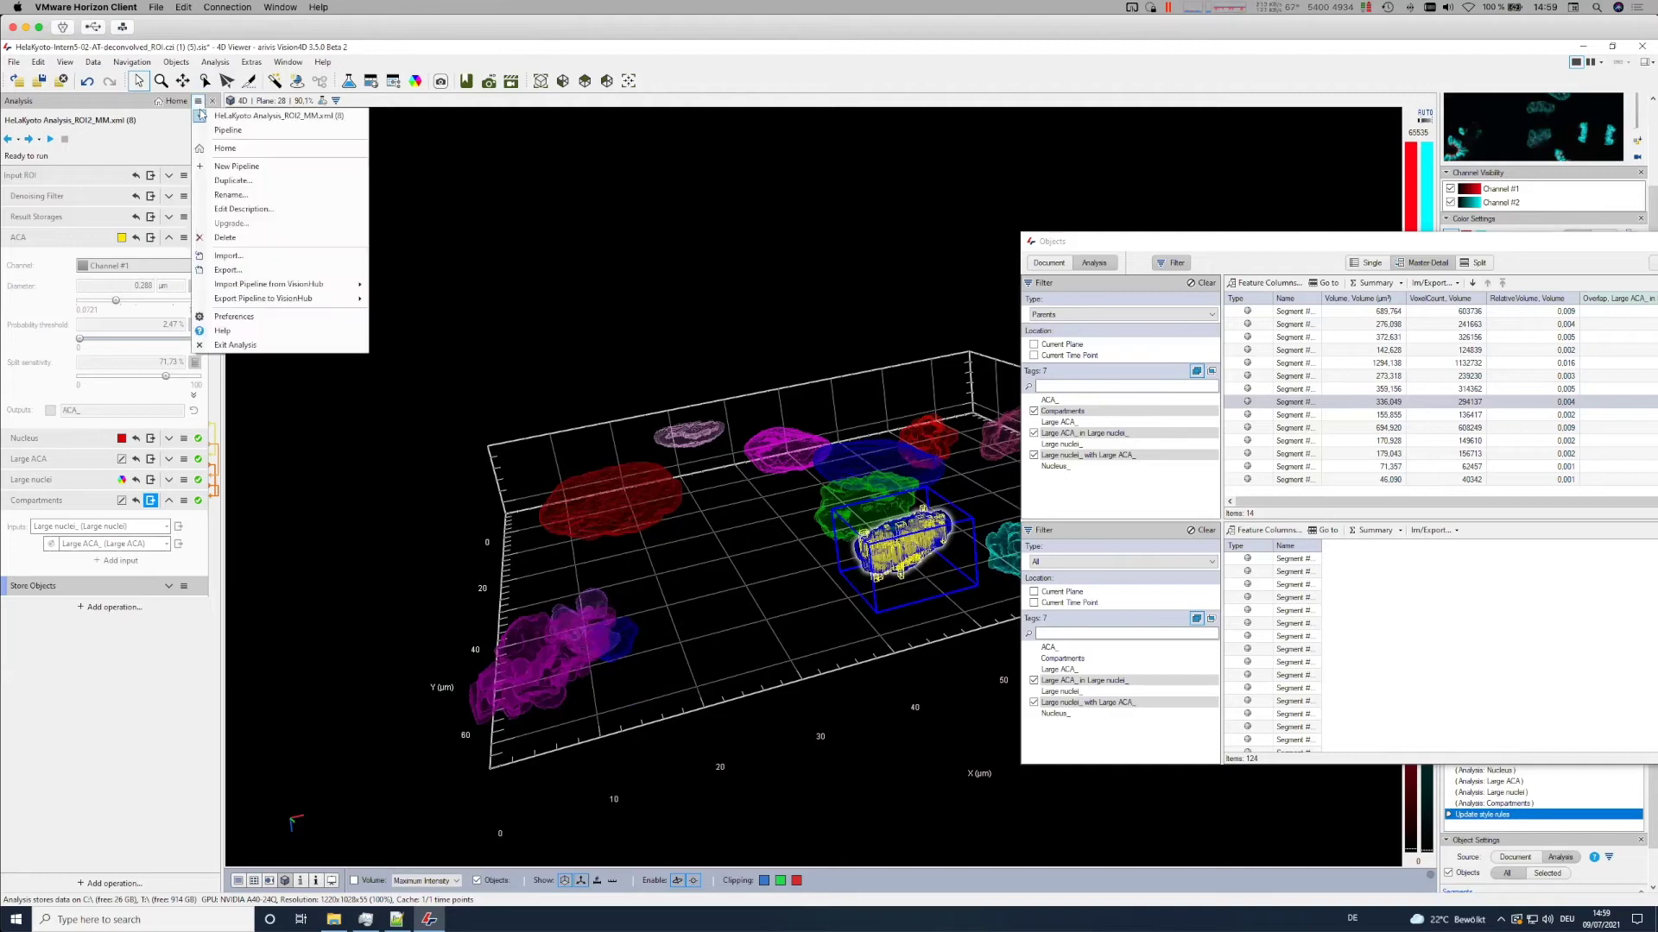
{"action": "mouse_move", "coordinate": [258, 299]}
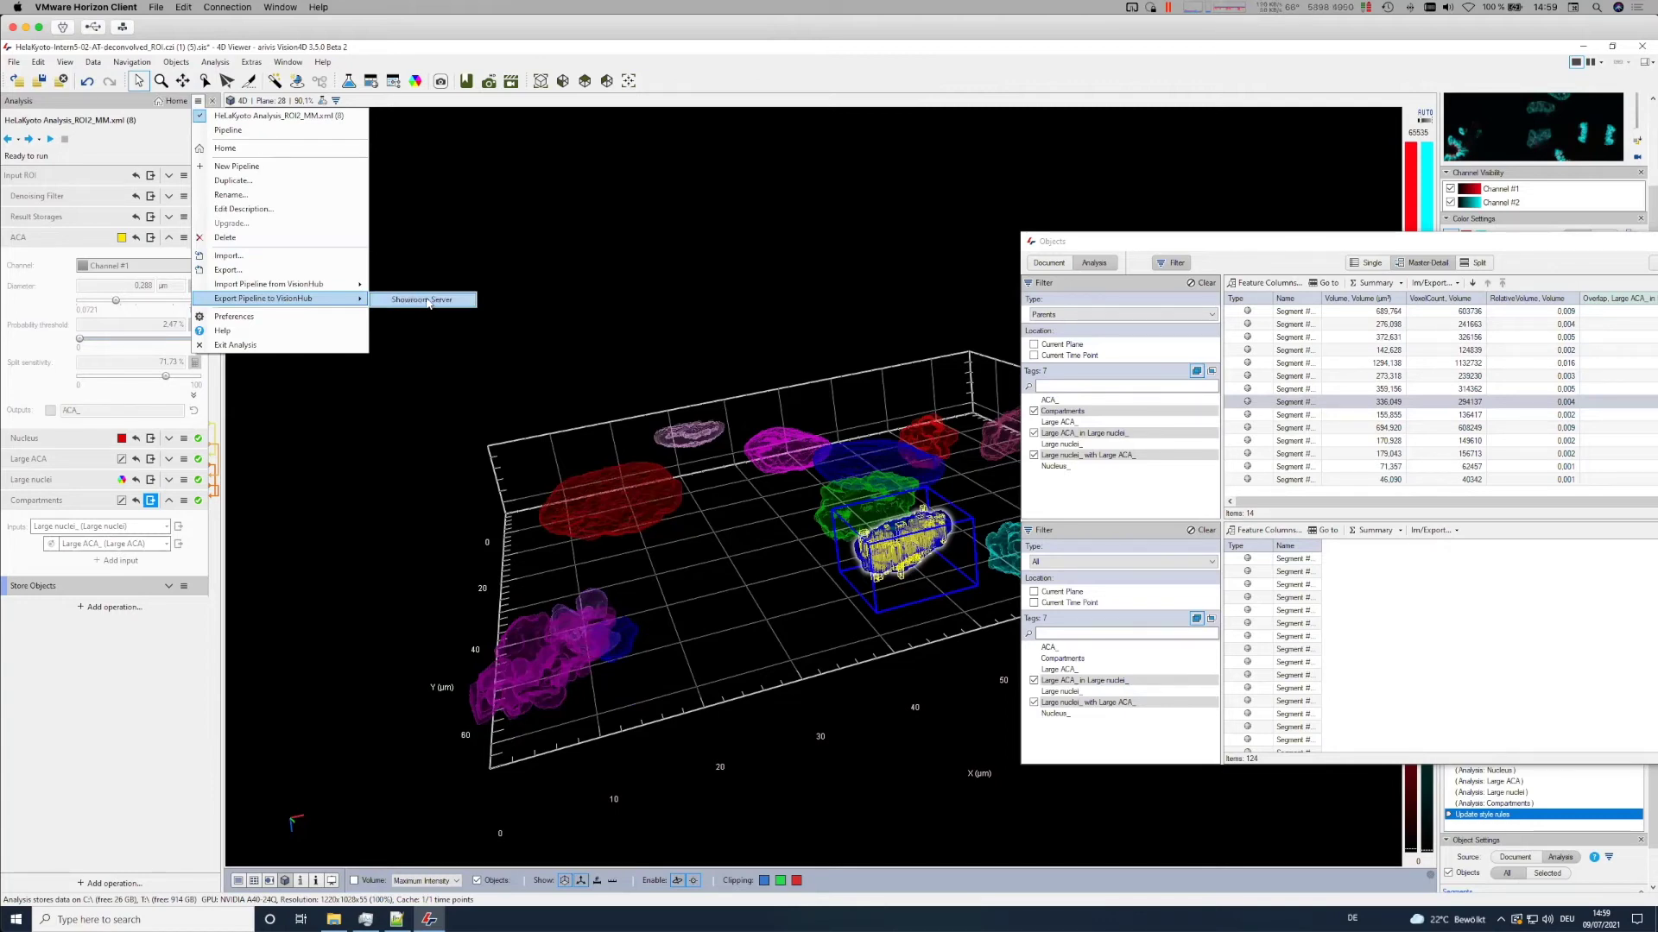
{"action": "left_click", "coordinate": [510, 211]}
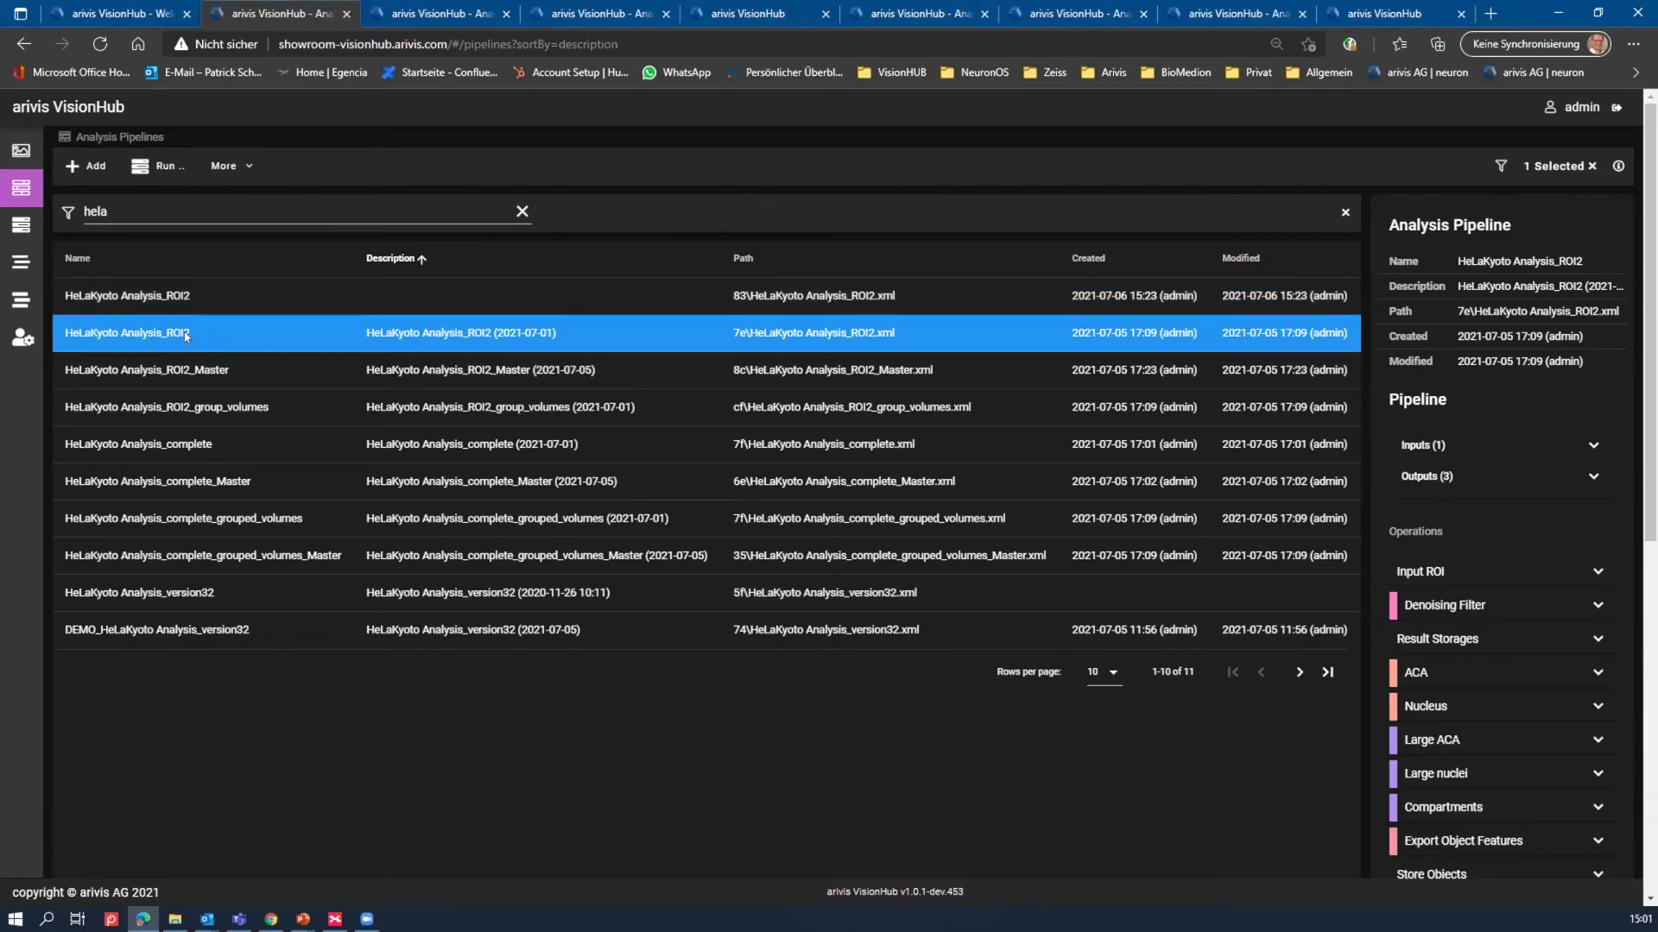
- Check the pipelines-per-page setting, keeping the pipeline list at ten per page
{"action": "left_click", "coordinate": [1103, 672]}
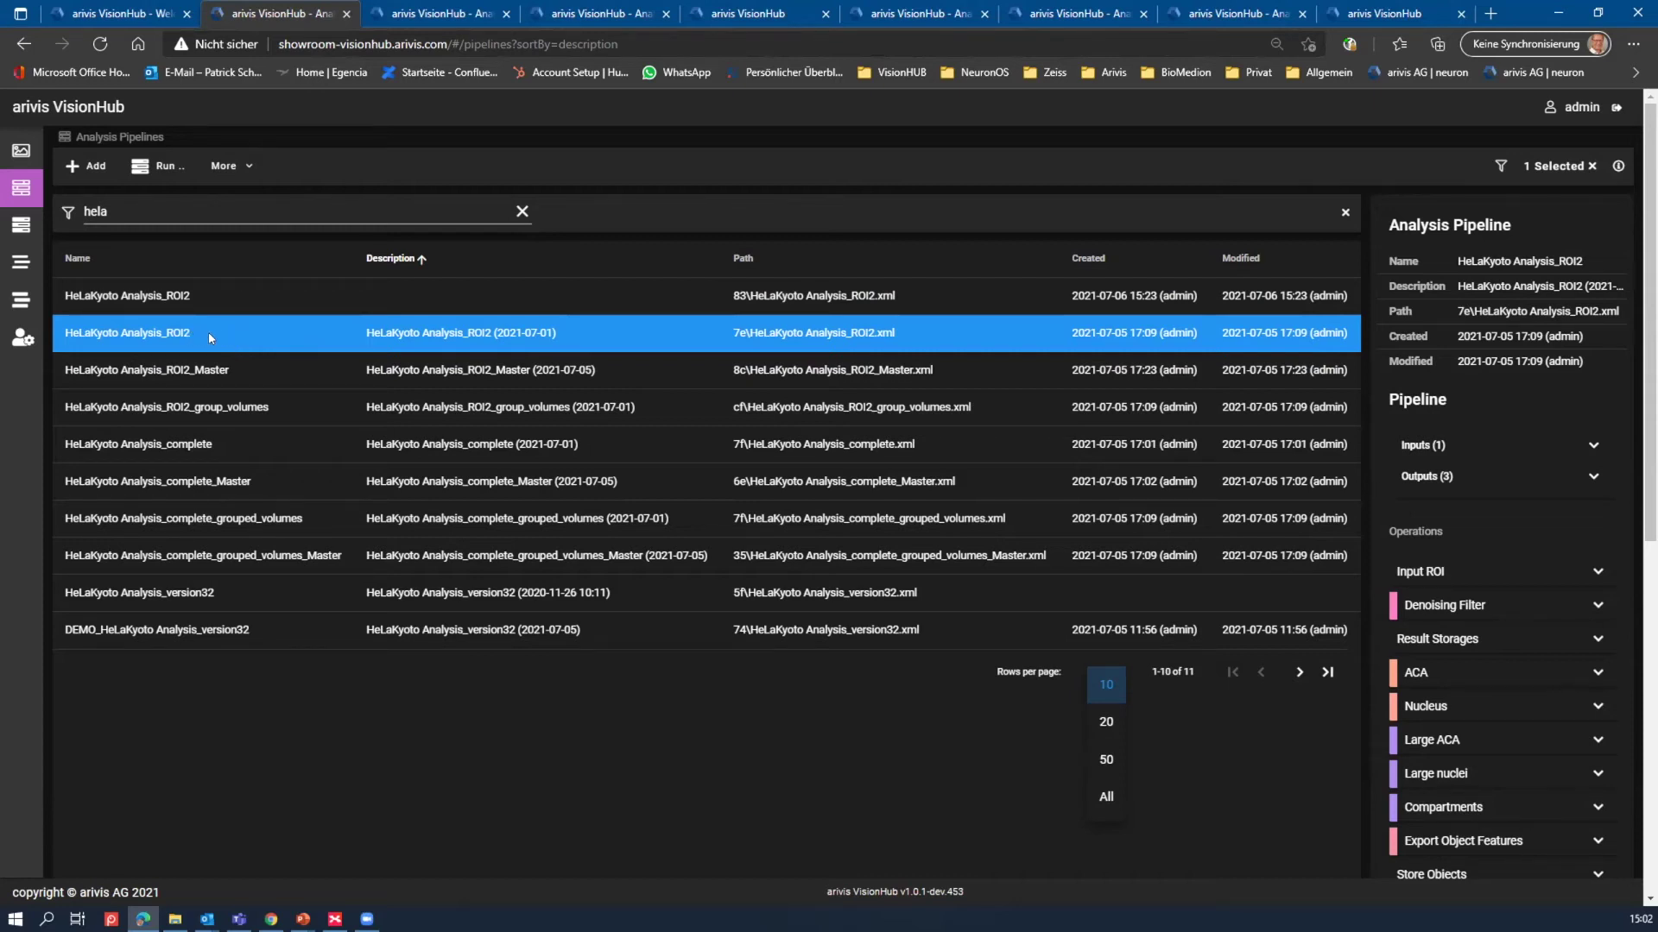
{"action": "left_click", "coordinate": [173, 335]}
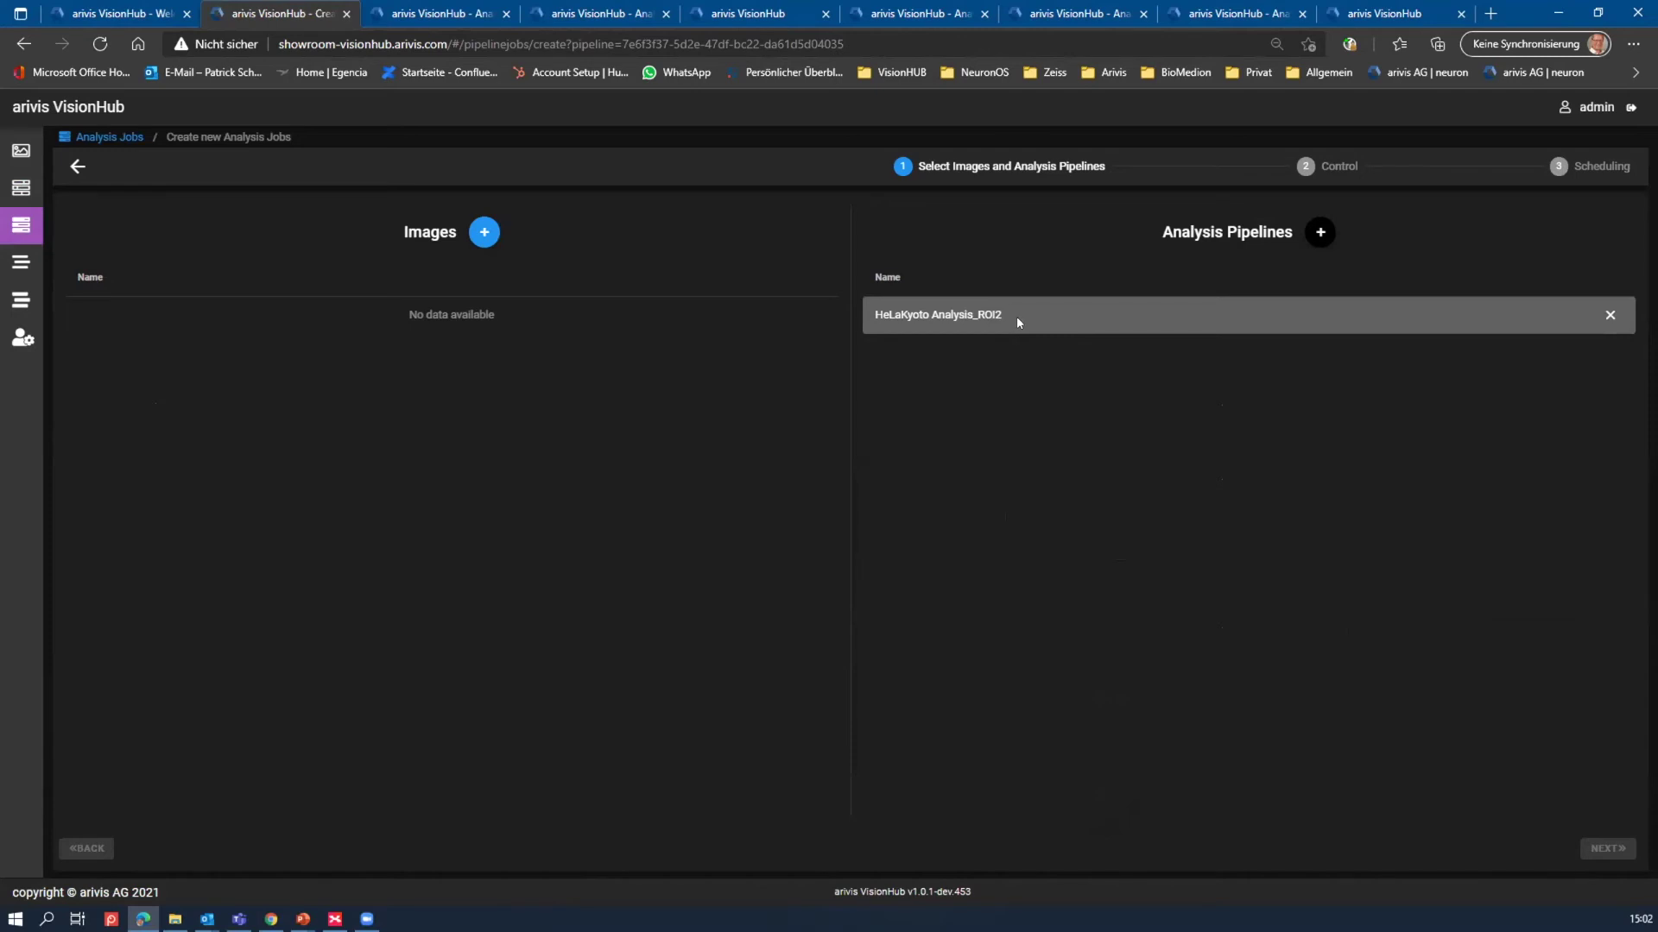
- Add the five HelaKyoto images from Zeiss projects > Systemday and continue to reviewing the jobs
{"action": "left_click", "coordinate": [481, 232]}
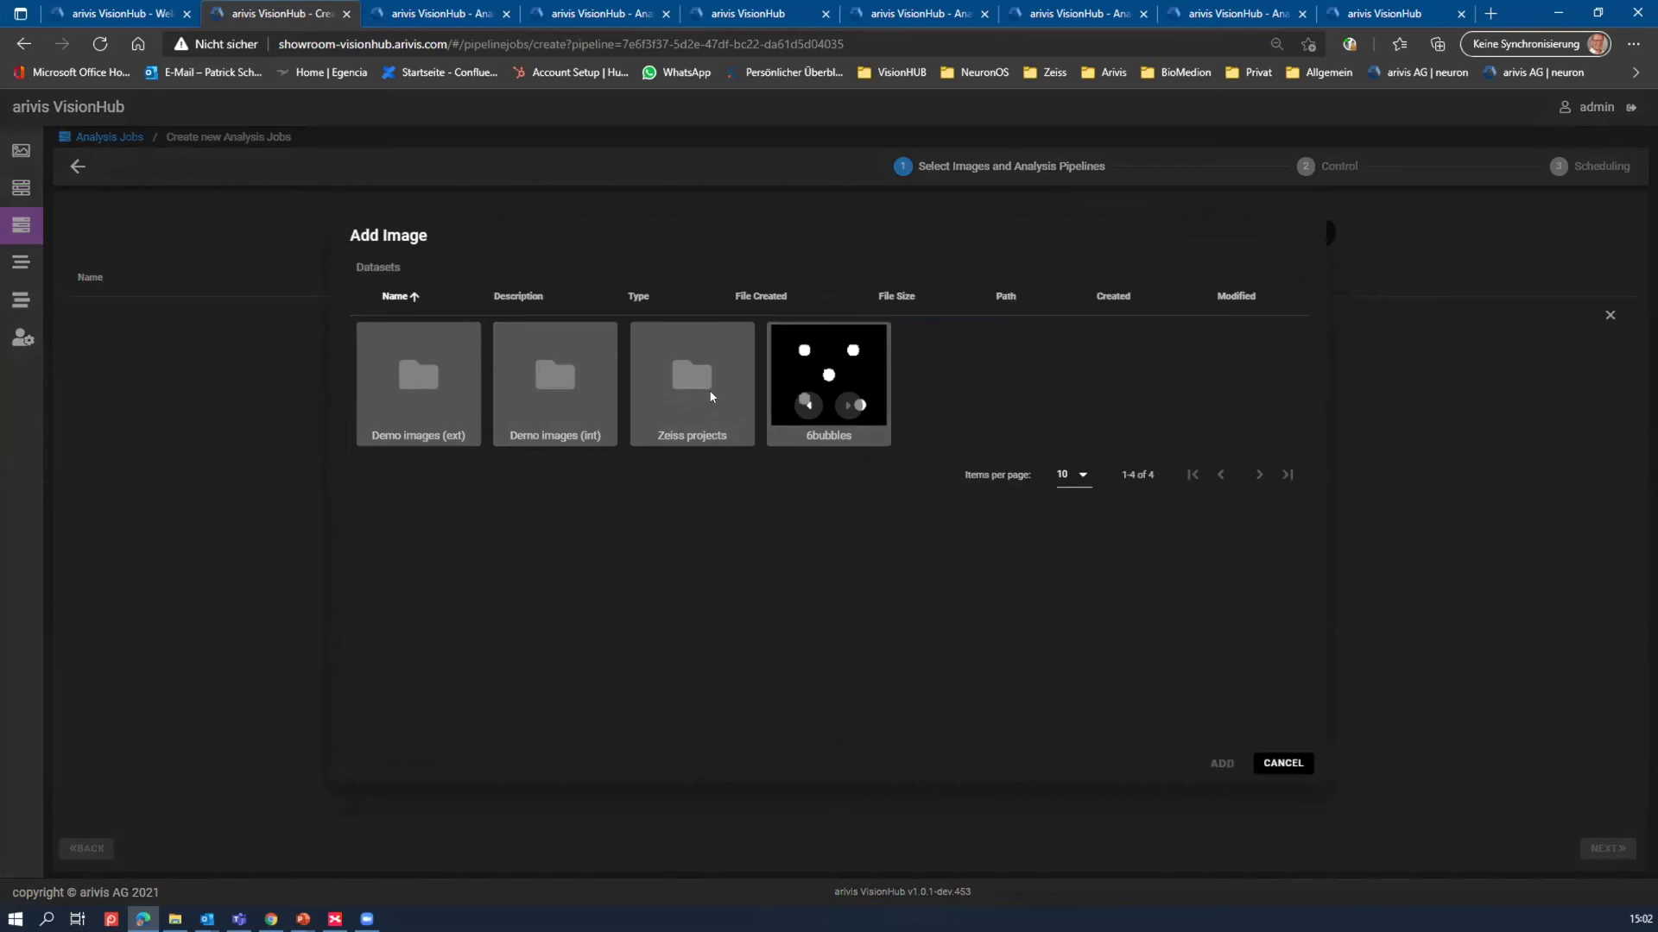
{"action": "double_click", "coordinate": [711, 395]}
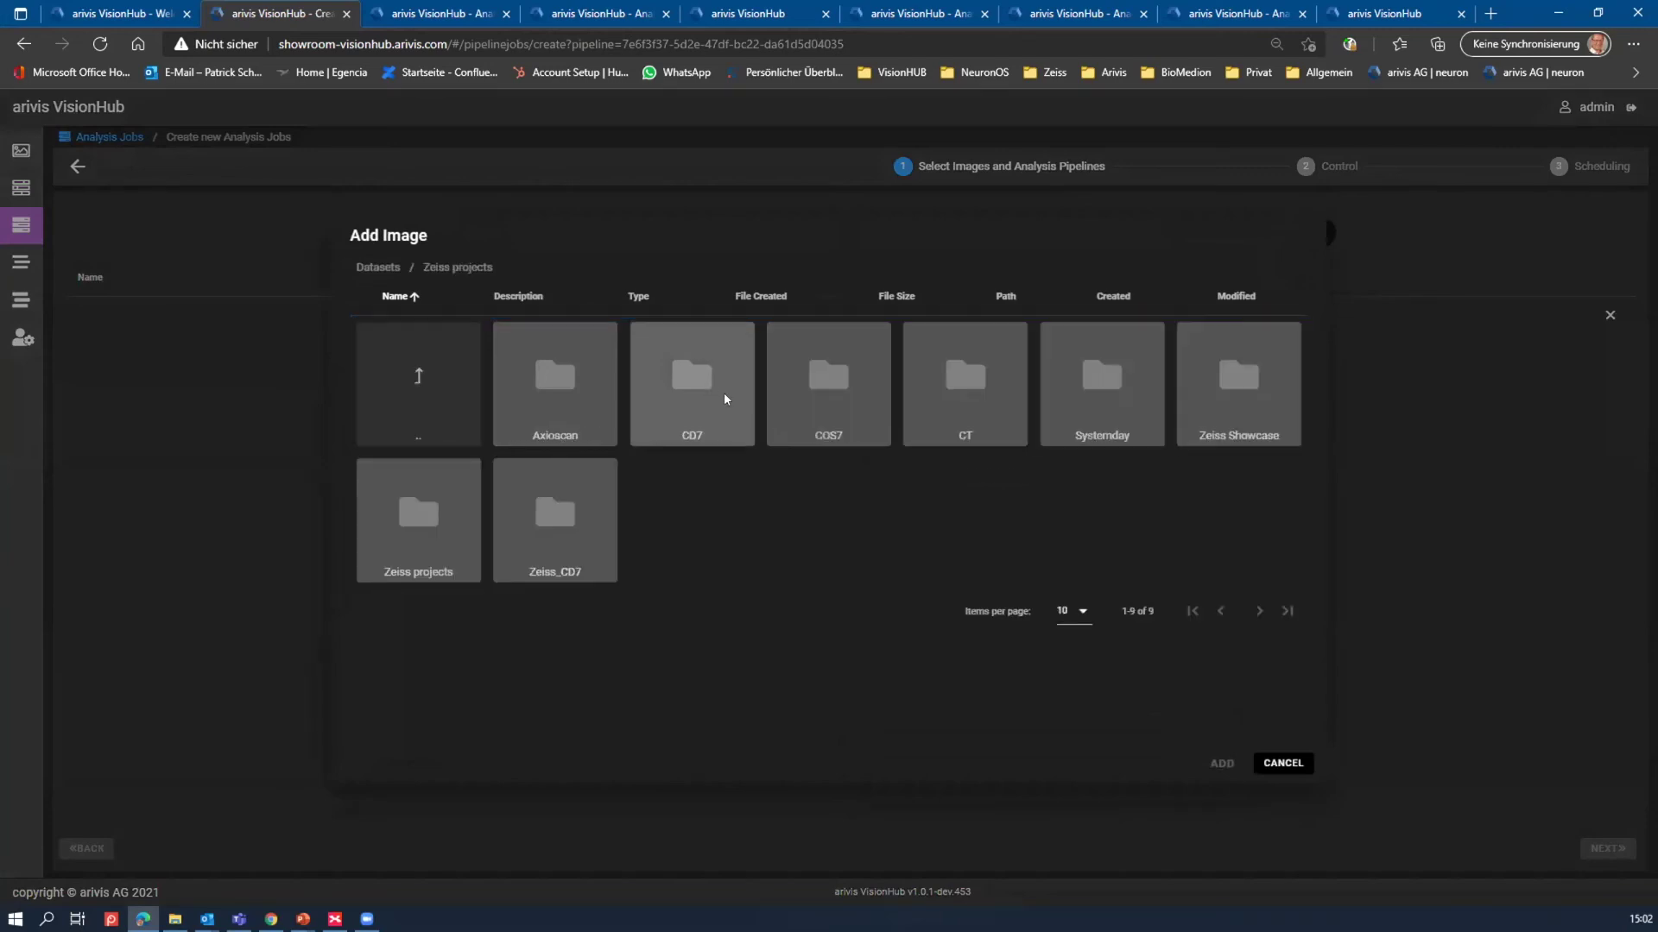
{"action": "double_click", "coordinate": [1134, 405]}
{"action": "left_click", "coordinate": [555, 386]}
{"action": "left_click", "coordinate": [1114, 423], "text": "shift"}
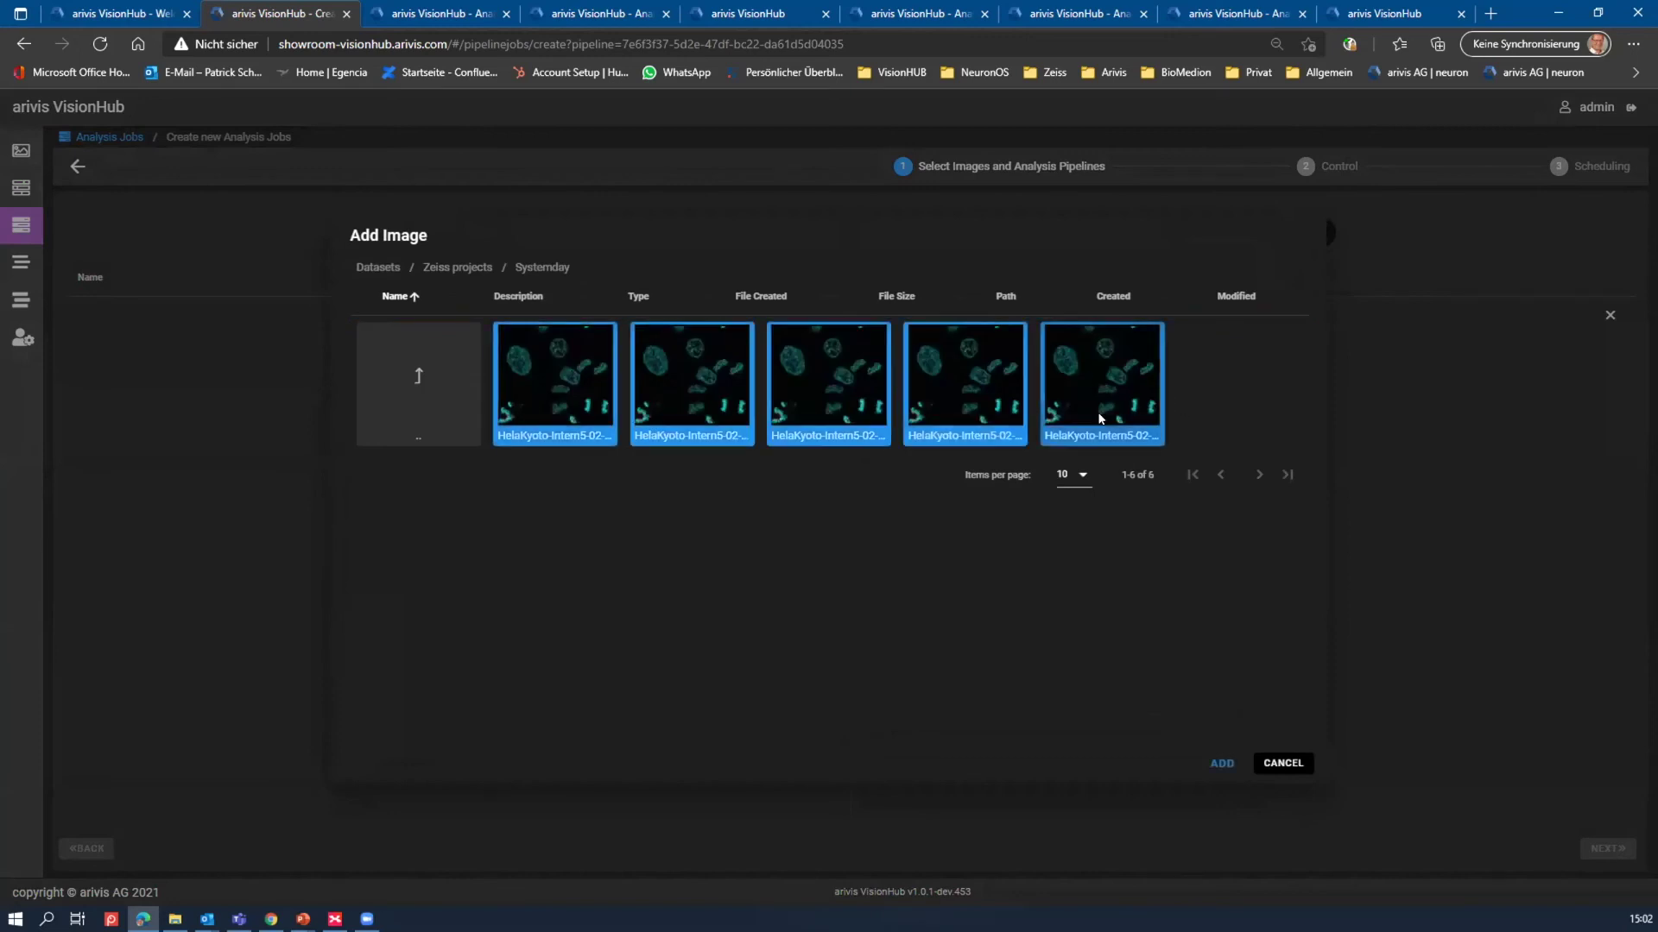
{"action": "left_click", "coordinate": [1220, 764]}
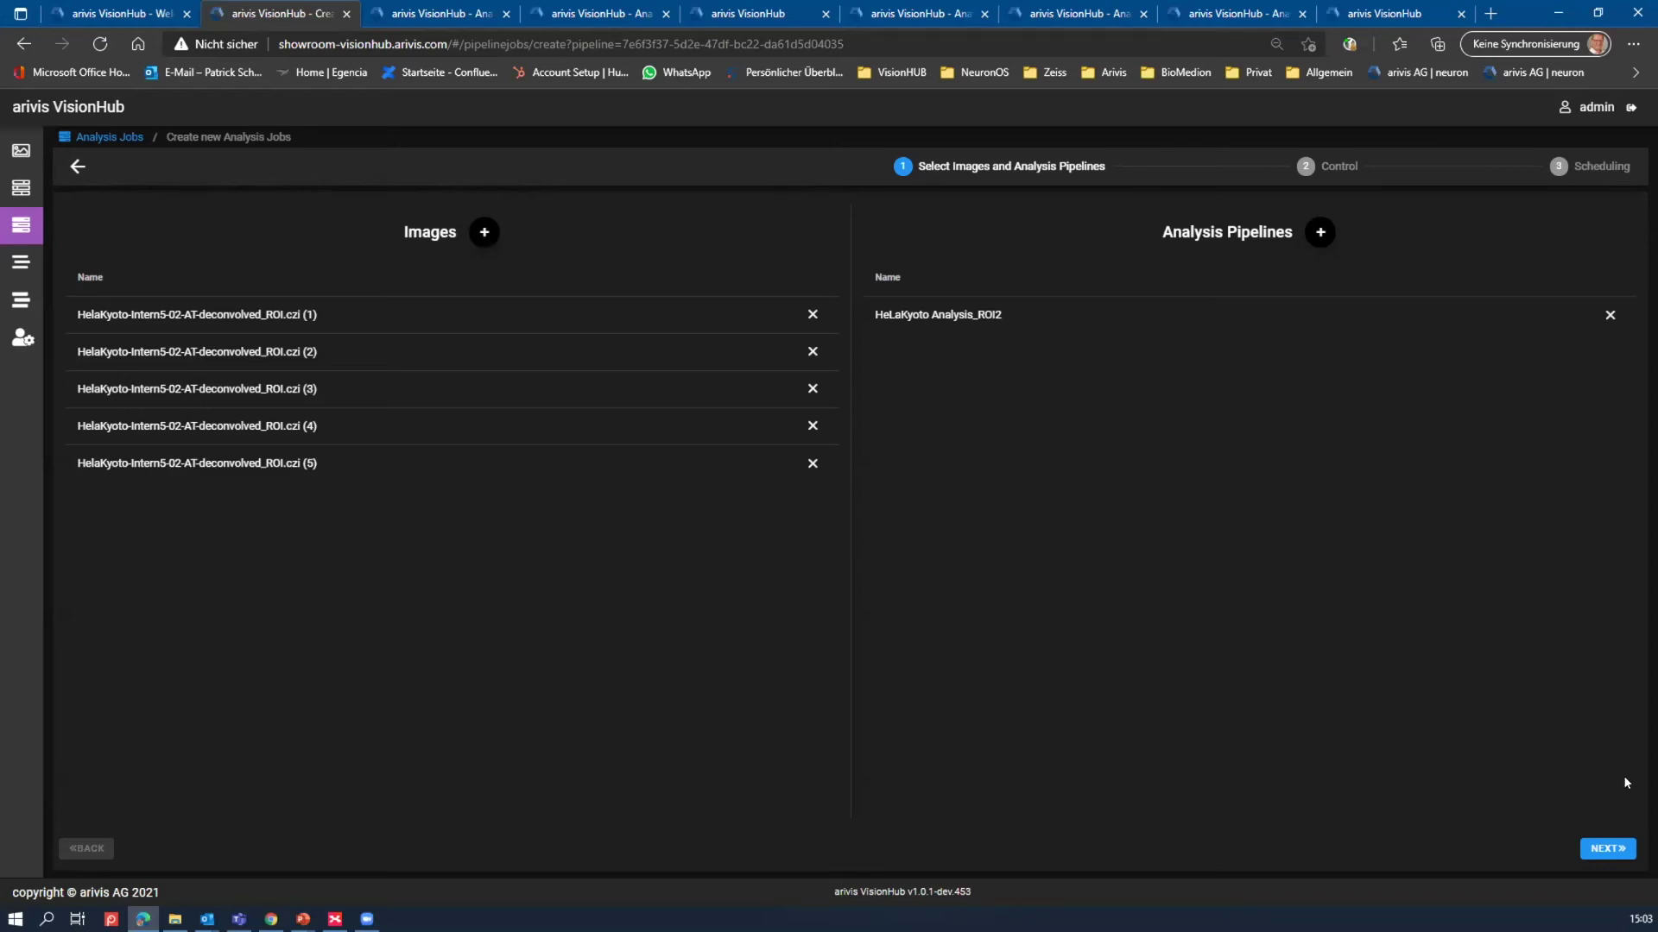
{"action": "left_click", "coordinate": [1608, 849]}
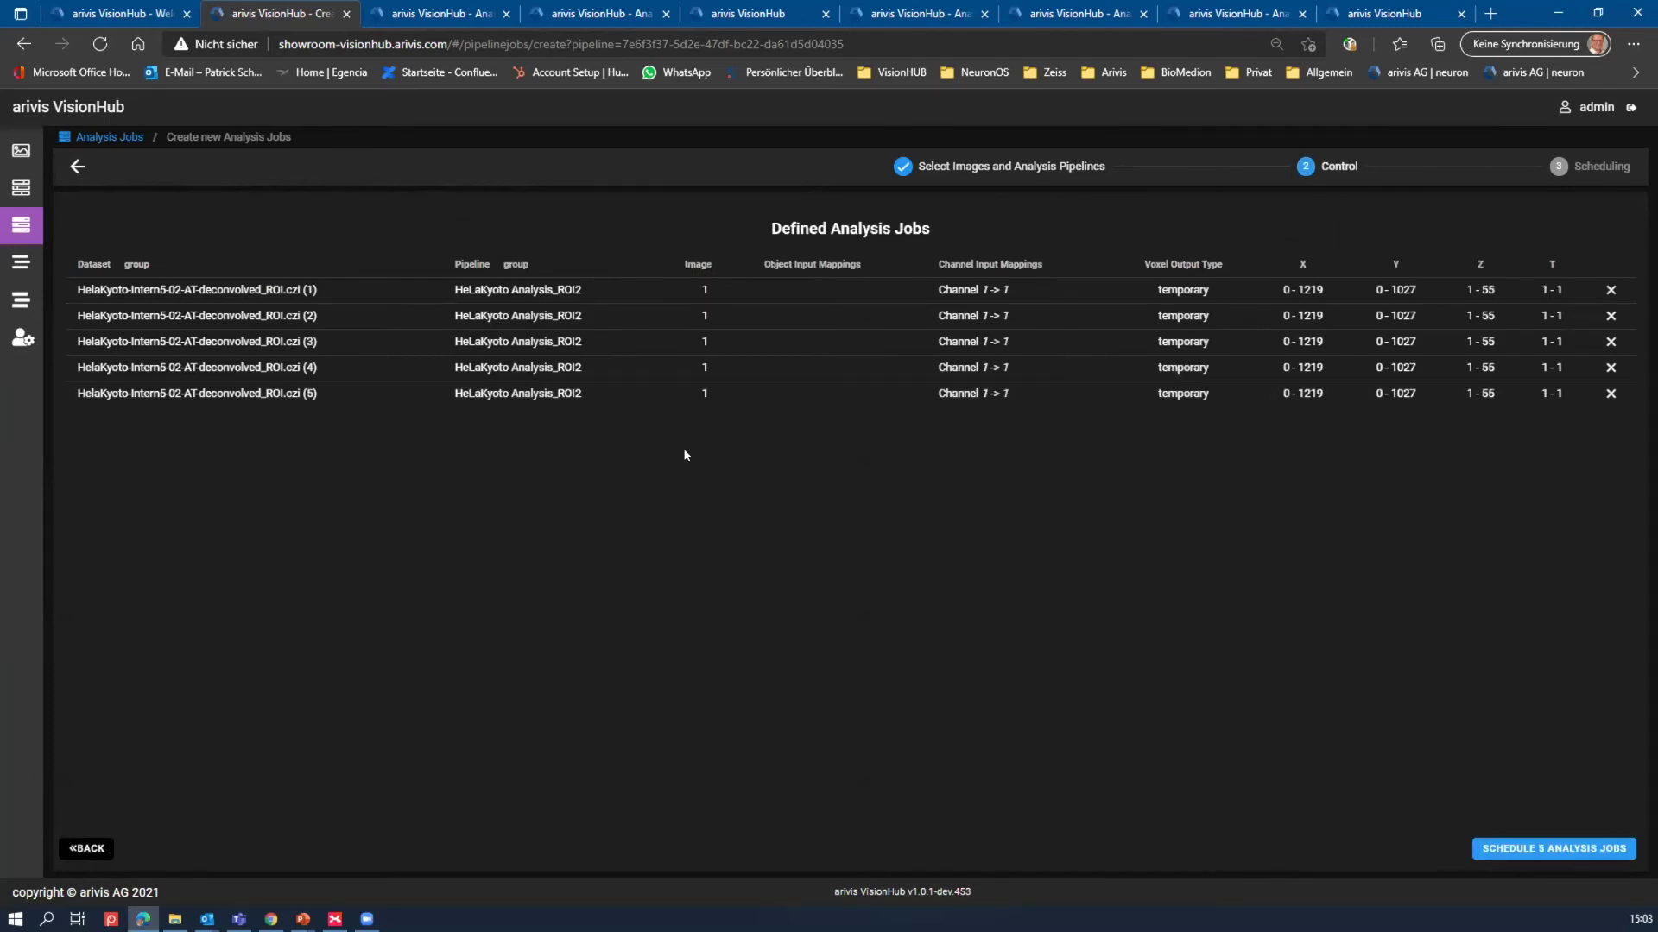
- Schedule the 5 HeLaKyoto Analysis_ROI2 analysis jobs
{"action": "left_click", "coordinate": [1561, 851]}
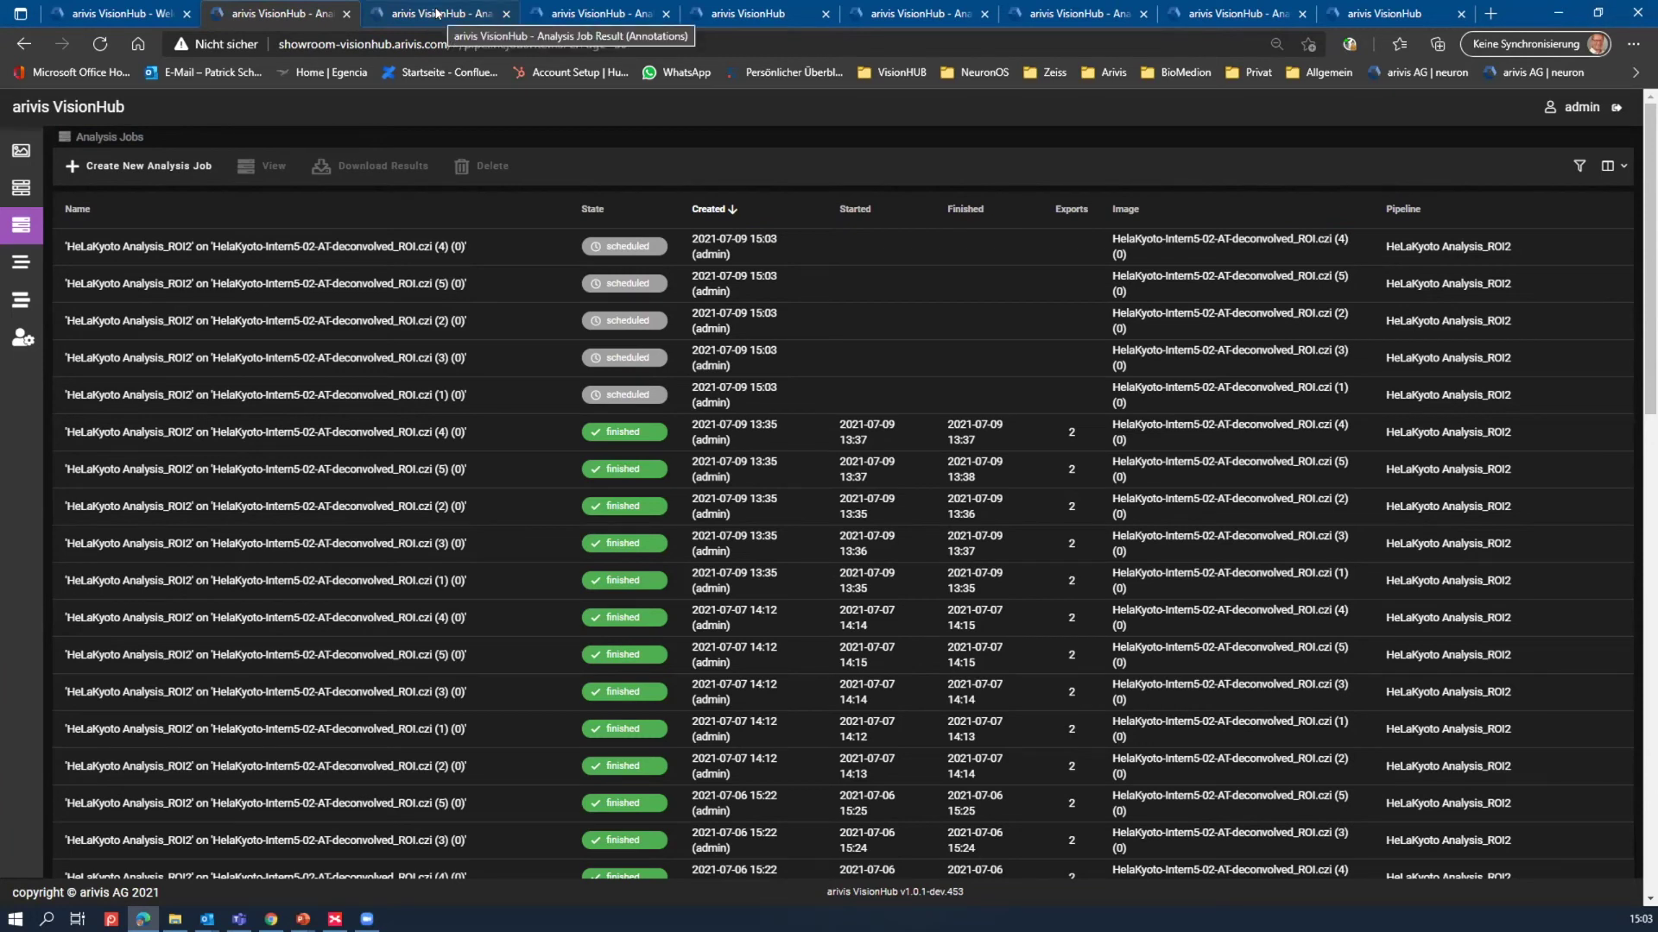
- In the finished job's annotation viewer, jump to the first bookmark and save a new bookmark
{"action": "left_click", "coordinate": [436, 13]}
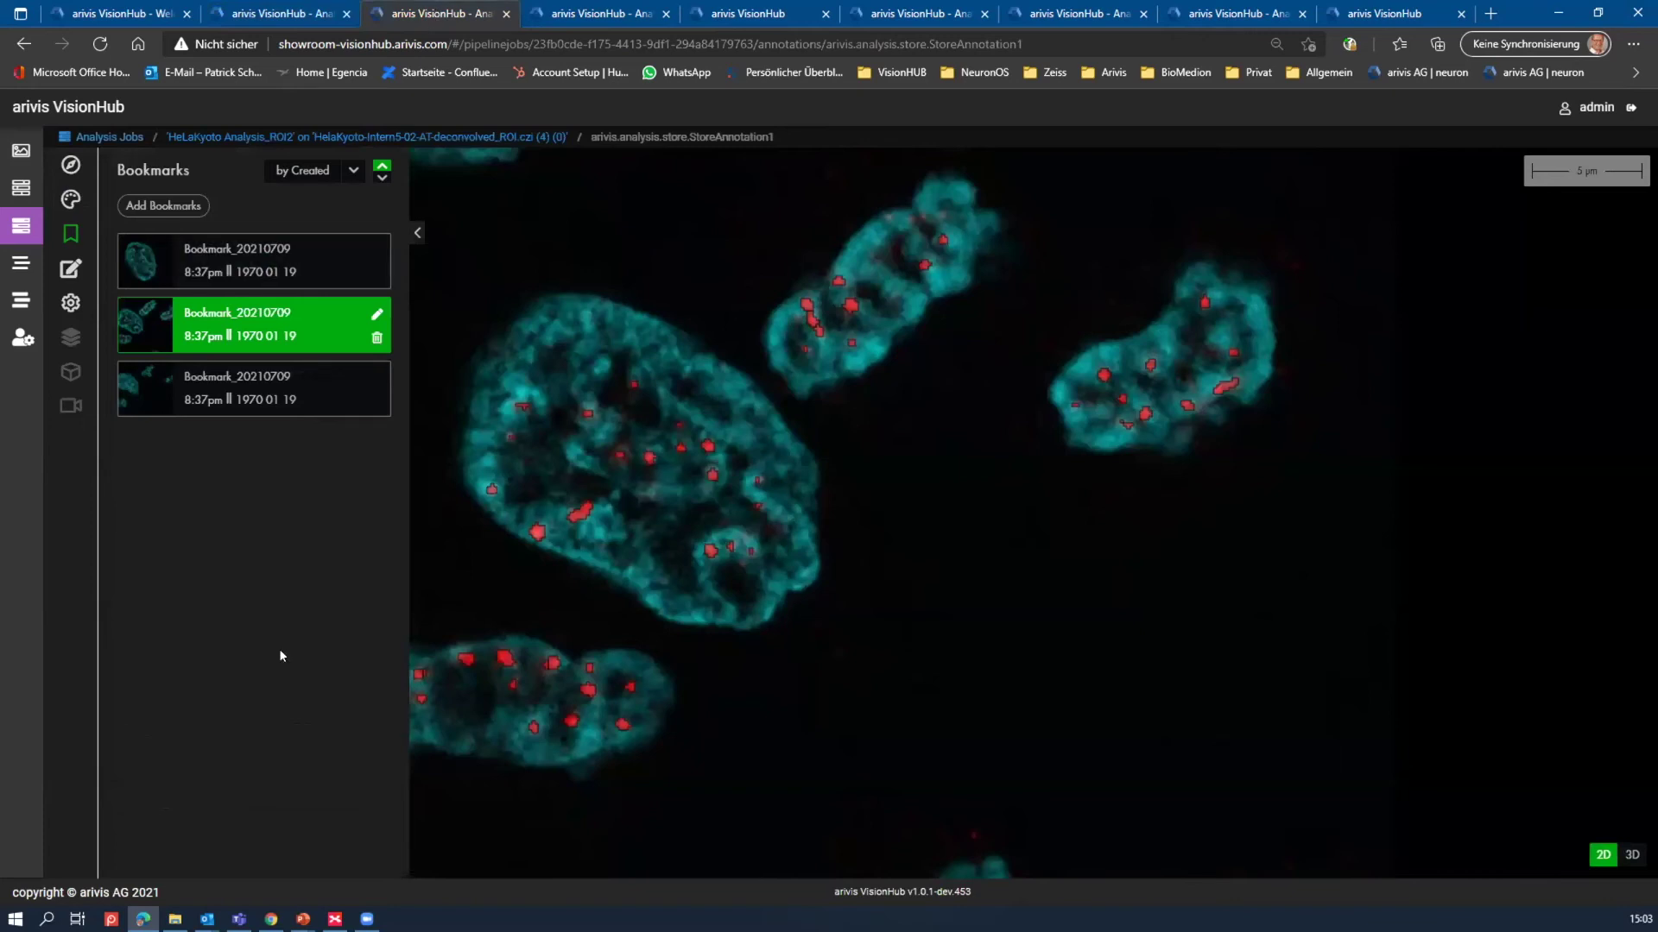
{"action": "scroll", "coordinate": [603, 508], "scroll_direction": "up", "scroll_amount": 1}
{"action": "scroll", "coordinate": [603, 508], "scroll_direction": "down", "scroll_amount": 3}
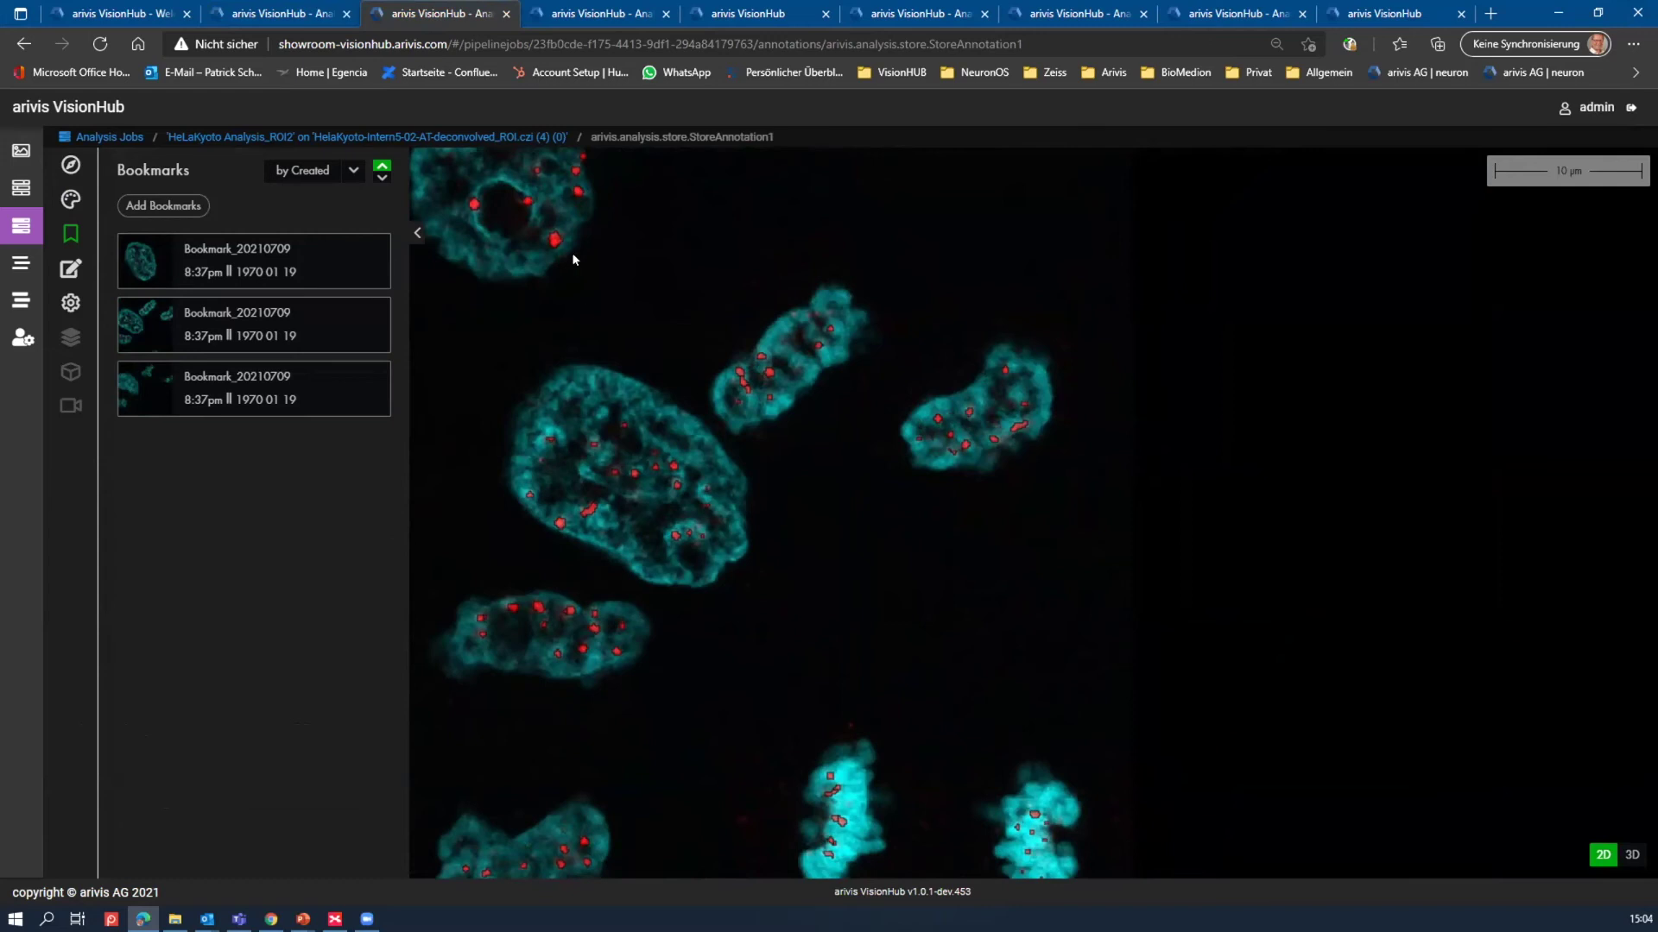
{"action": "left_click", "coordinate": [262, 285]}
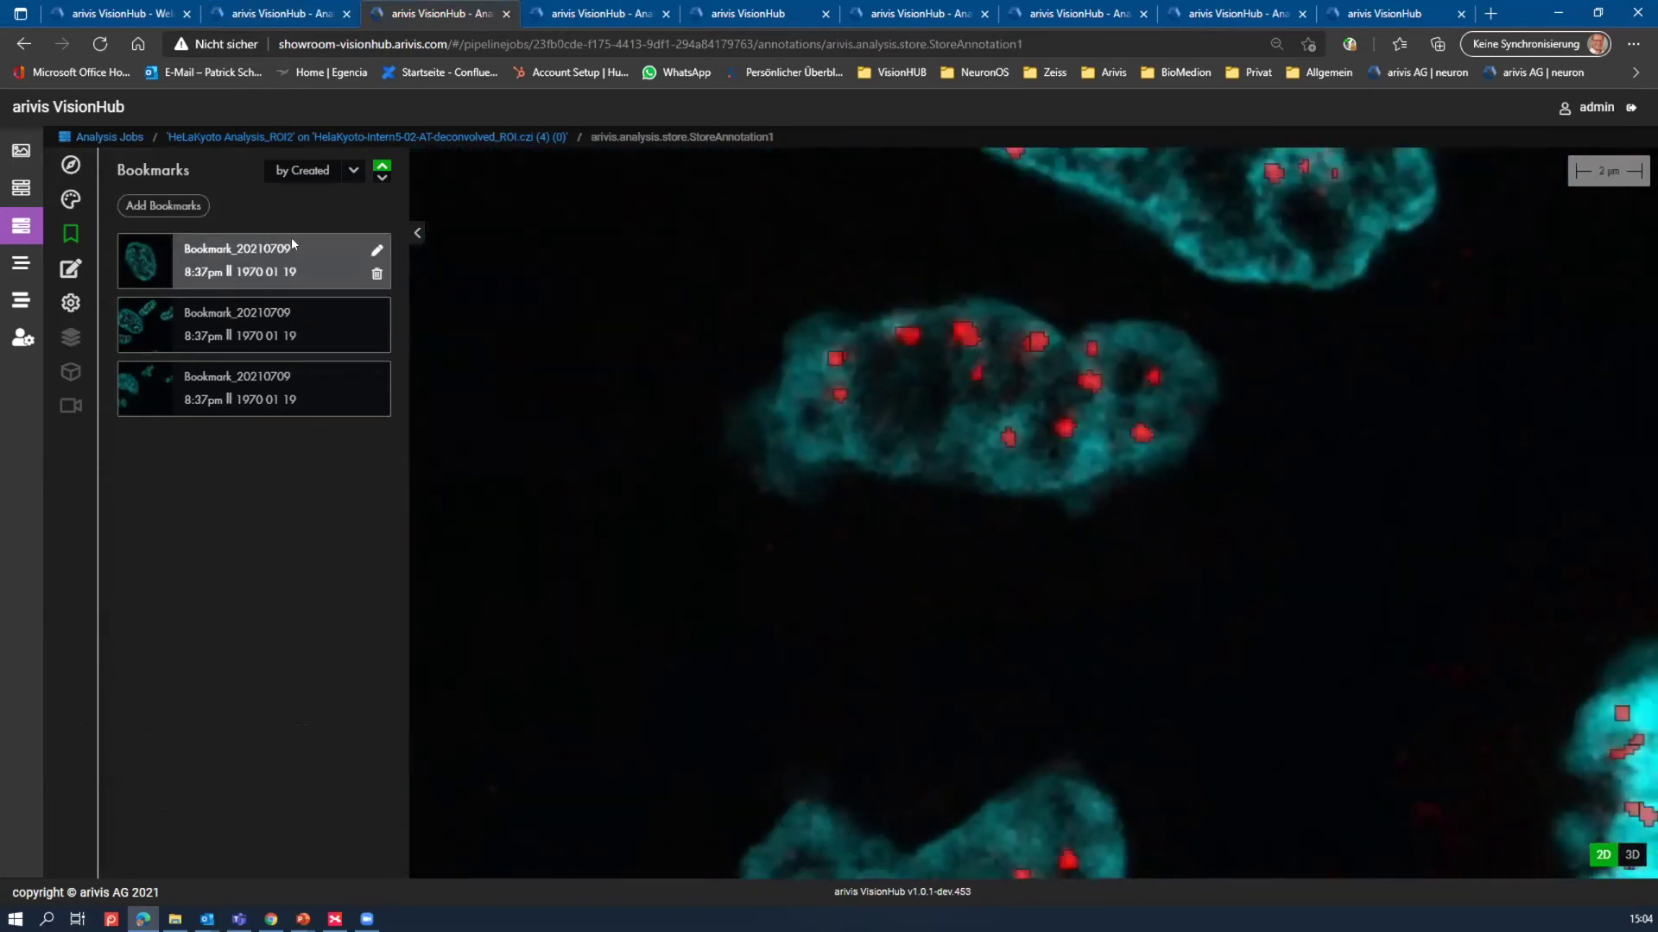
{"action": "left_click", "coordinate": [152, 204]}
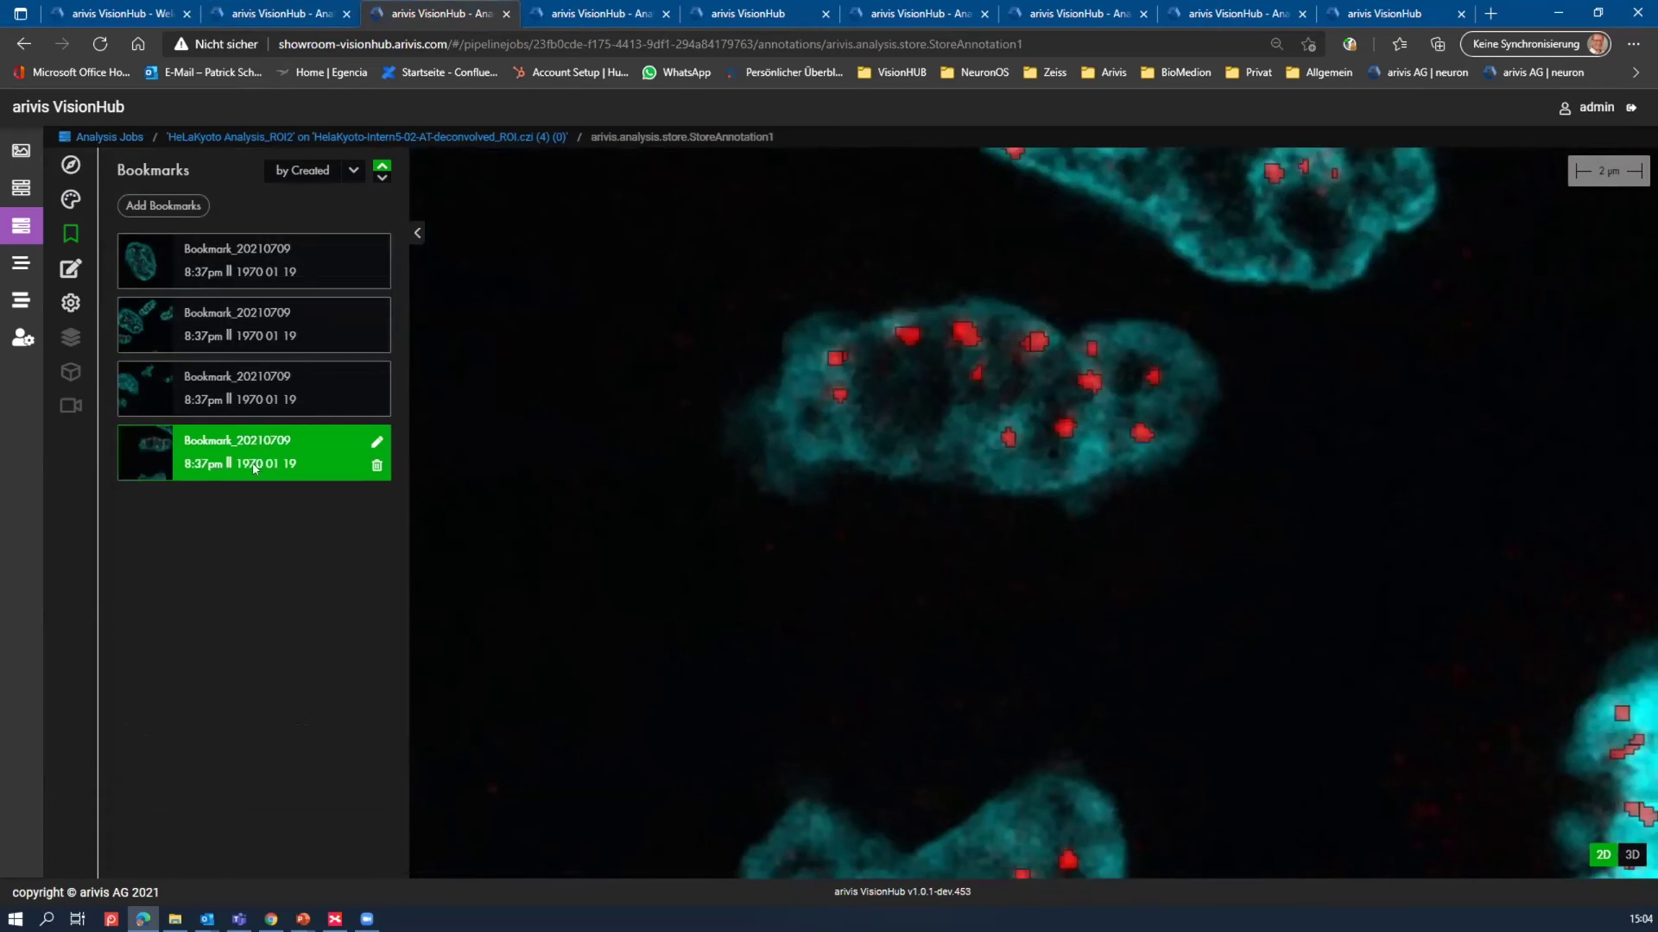
- Step through the four bookmarked views of the nucleus in turn
{"action": "scroll", "coordinate": [1148, 415], "scroll_direction": "down", "scroll_amount": 2}
{"action": "scroll", "coordinate": [1148, 422], "scroll_direction": "down", "scroll_amount": 3}
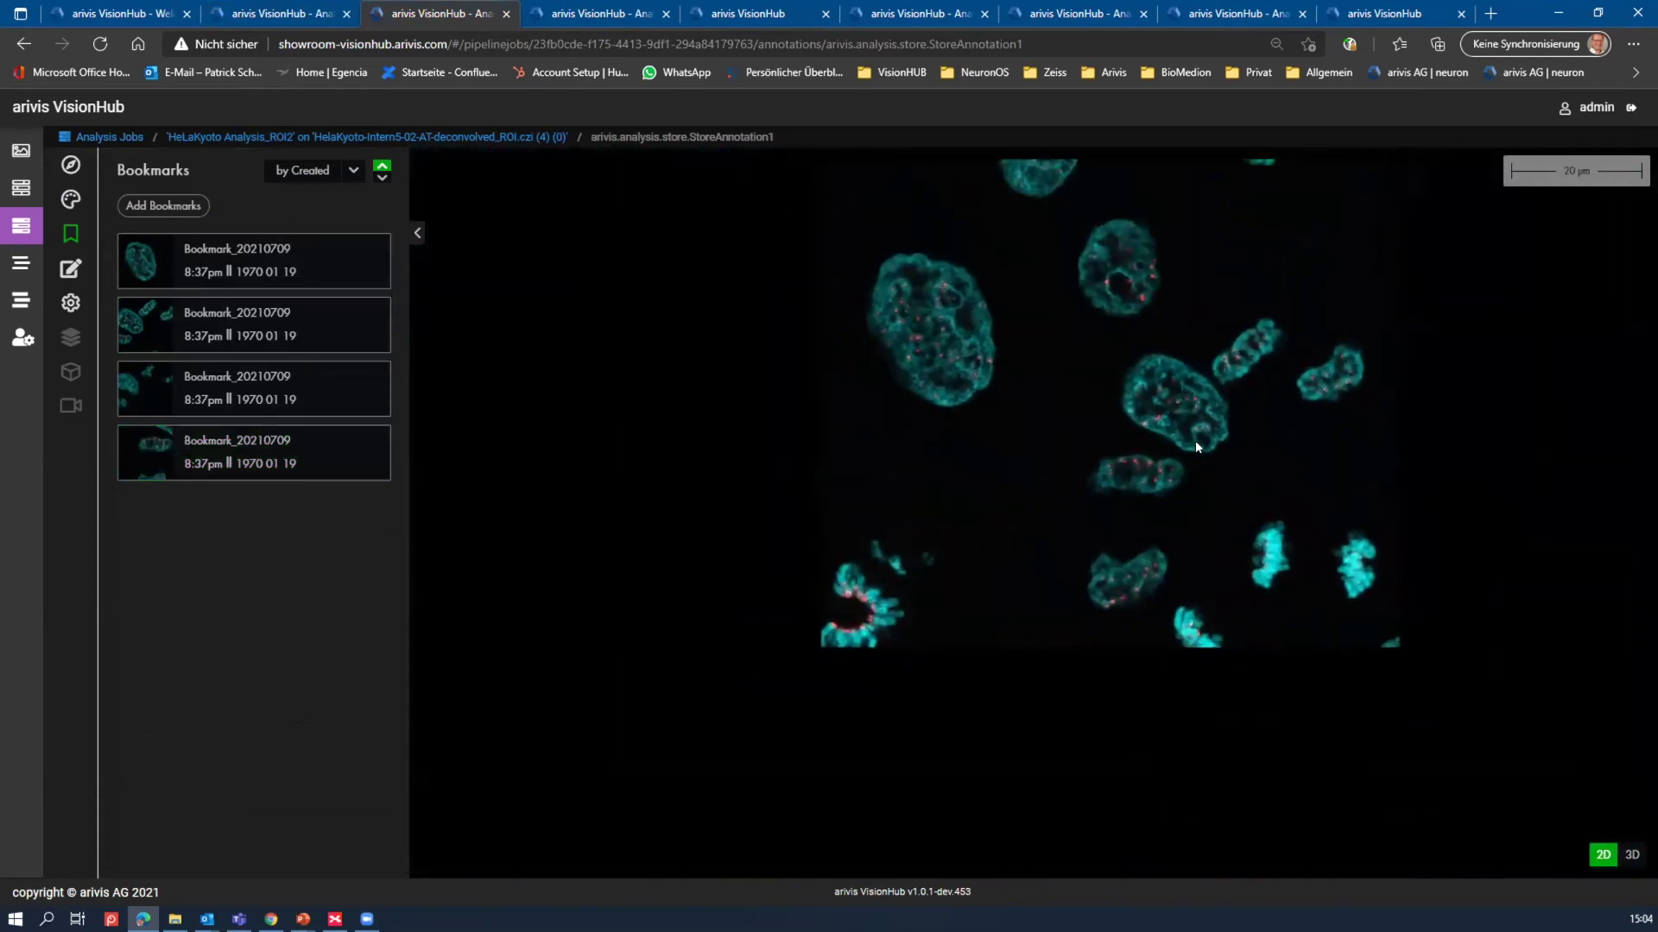
{"action": "left_click", "coordinate": [309, 274]}
{"action": "left_click", "coordinate": [297, 326]}
{"action": "left_click", "coordinate": [297, 391]}
{"action": "left_click", "coordinate": [297, 455]}
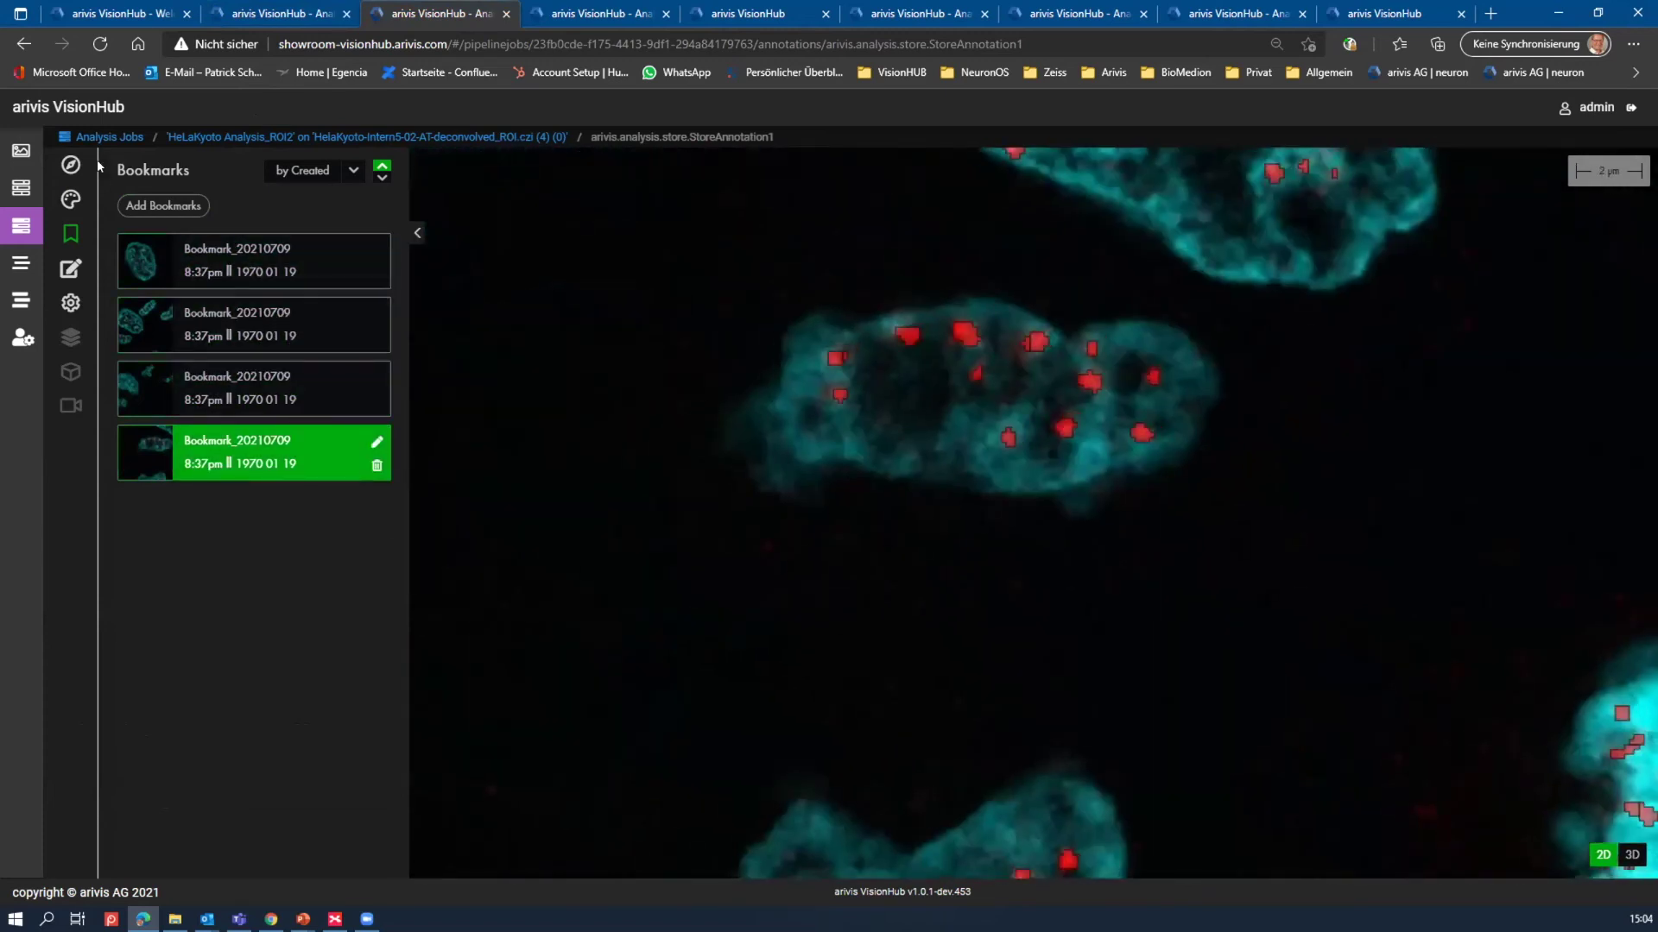
- Move the Navigator's plane slider to another focal plane, then reopen Bookmarks
{"action": "left_click", "coordinate": [71, 164]}
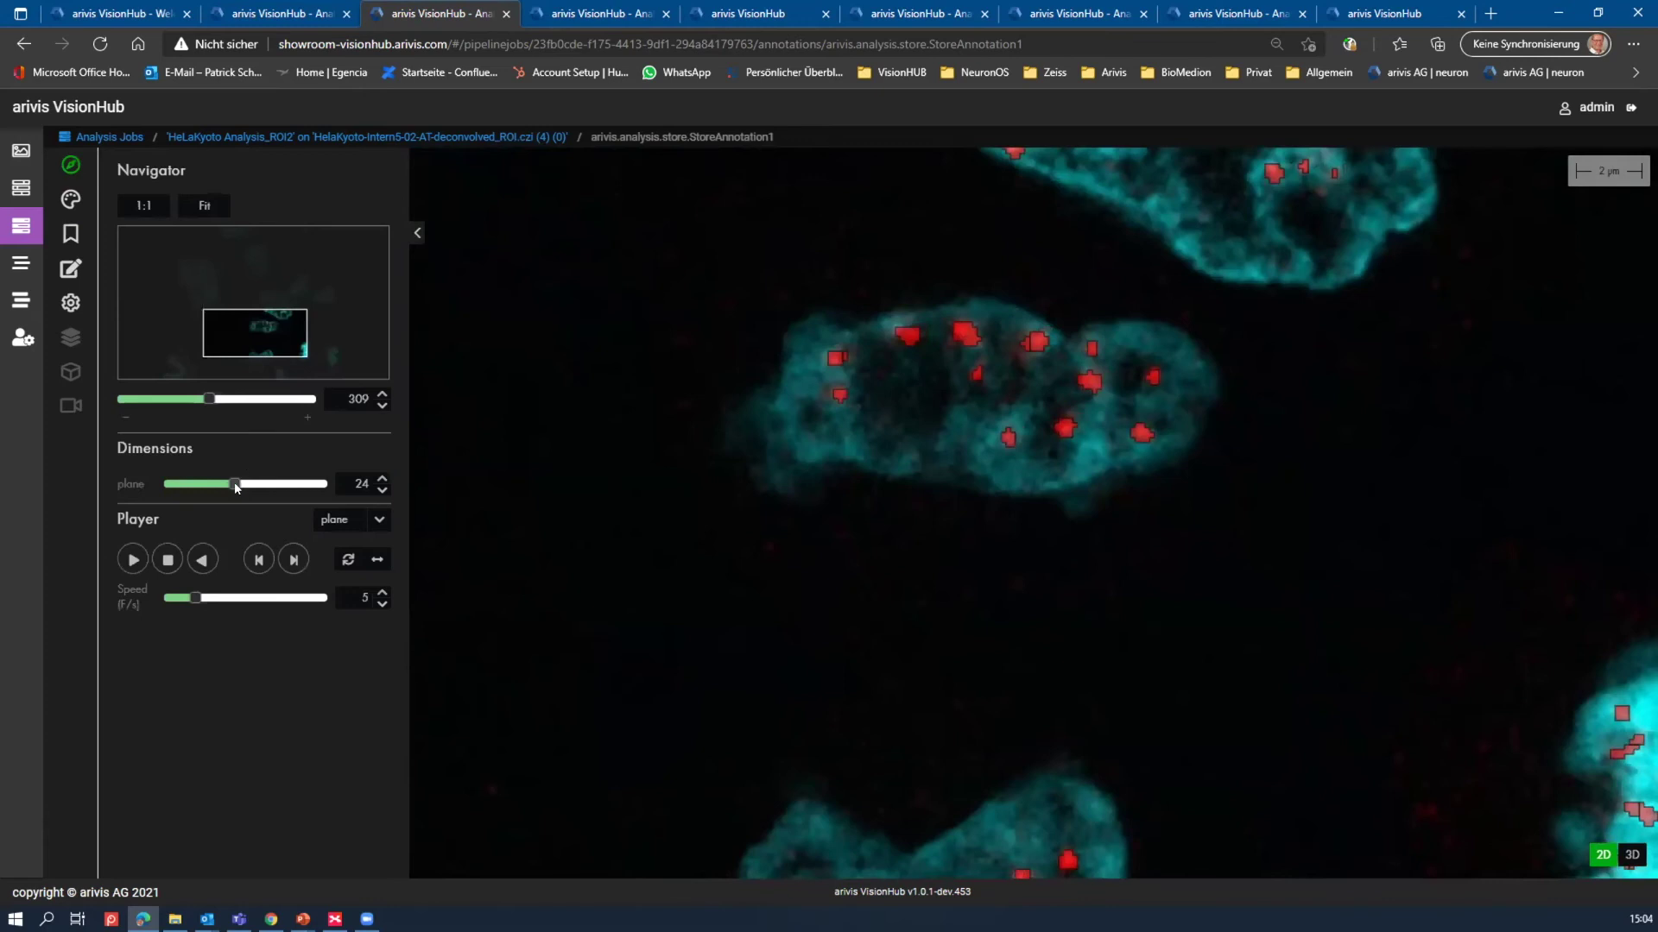
{"action": "mouse_move", "coordinate": [235, 482]}
{"action": "left_mouse_down"}
{"action": "mouse_move", "coordinate": [275, 486]}
{"action": "mouse_move", "coordinate": [236, 494]}
{"action": "left_mouse_up"}
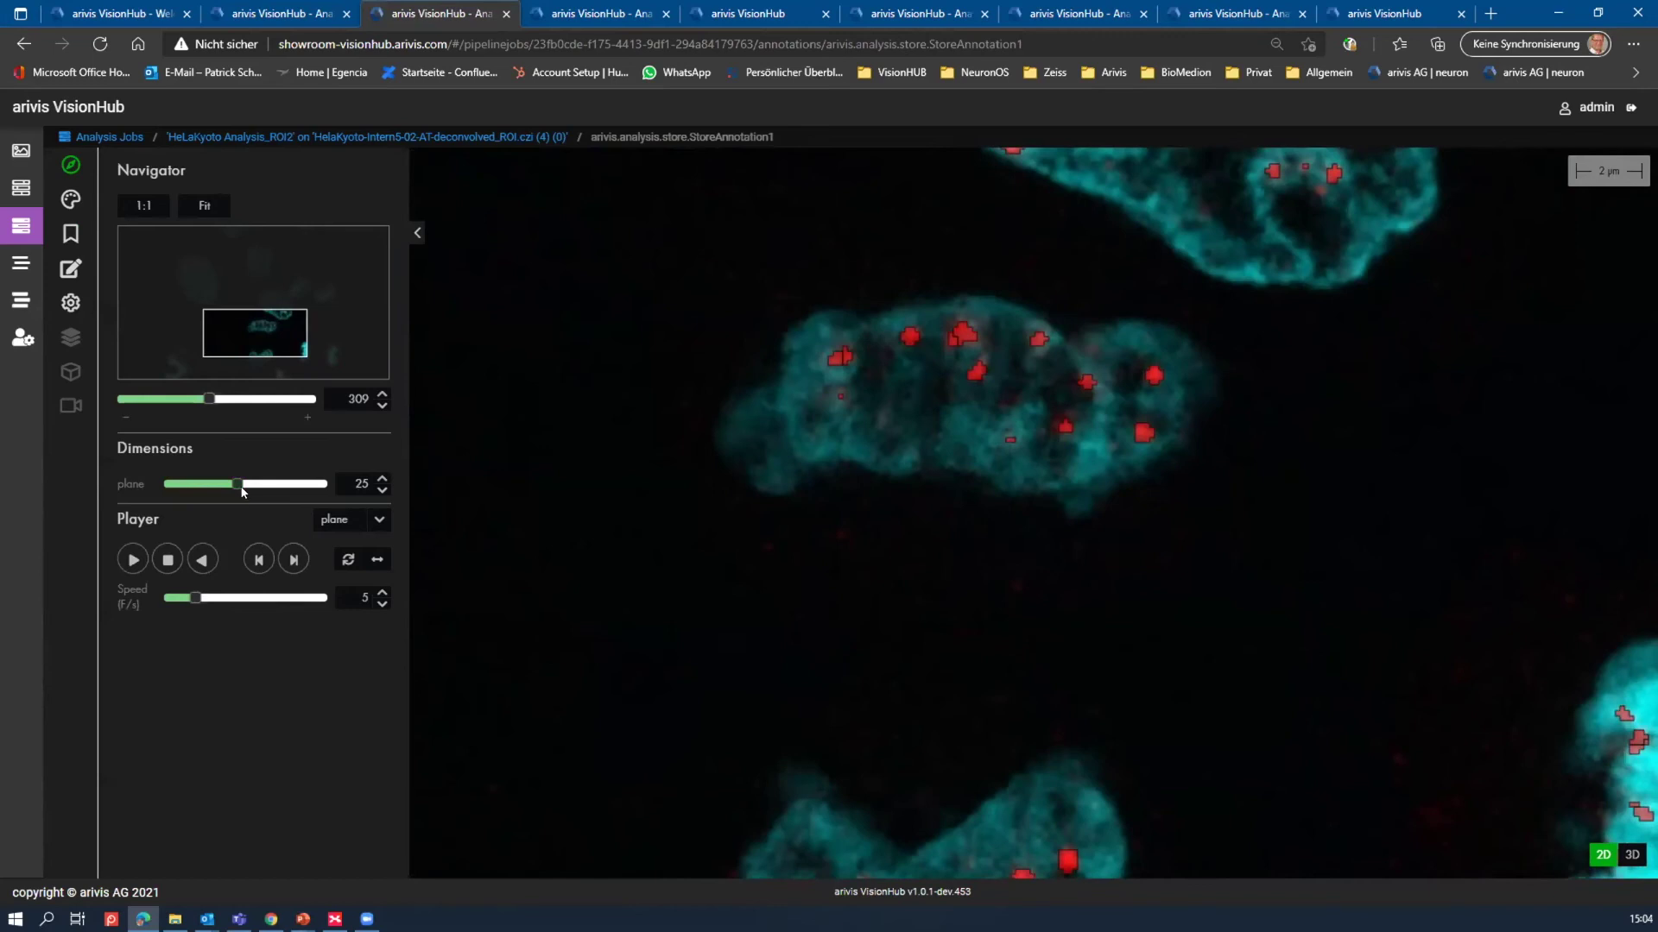
{"action": "left_click", "coordinate": [71, 233]}
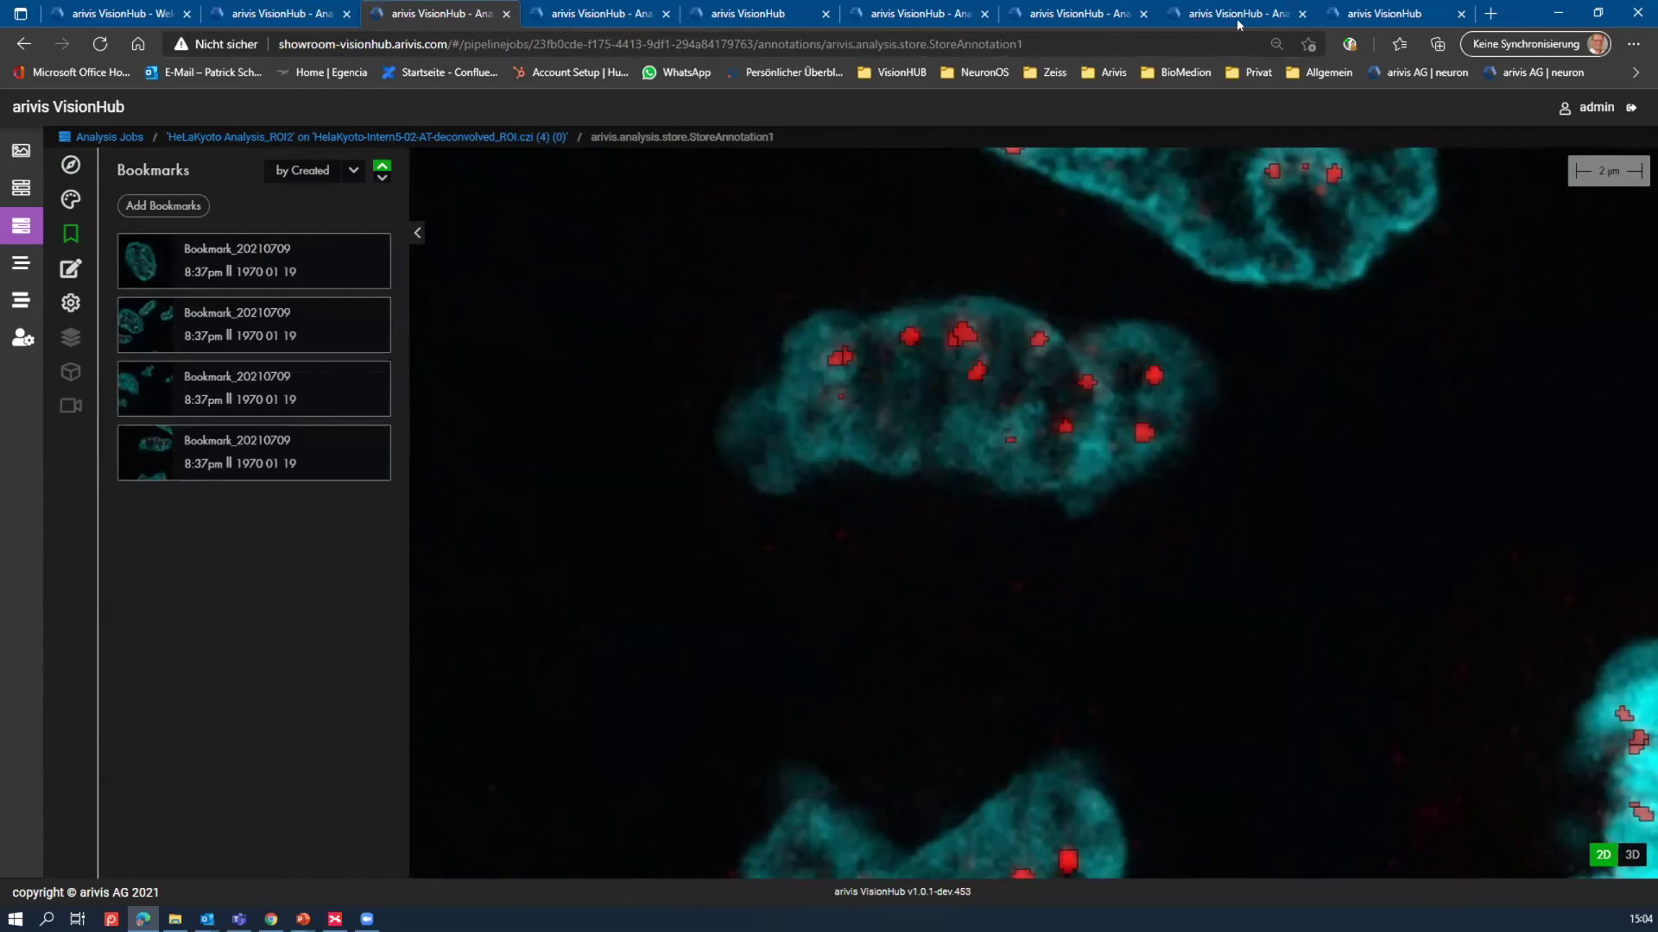
- Briefly shrink and restore the browser, then return to the Analysis Jobs list
{"action": "left_click", "coordinate": [1598, 13]}
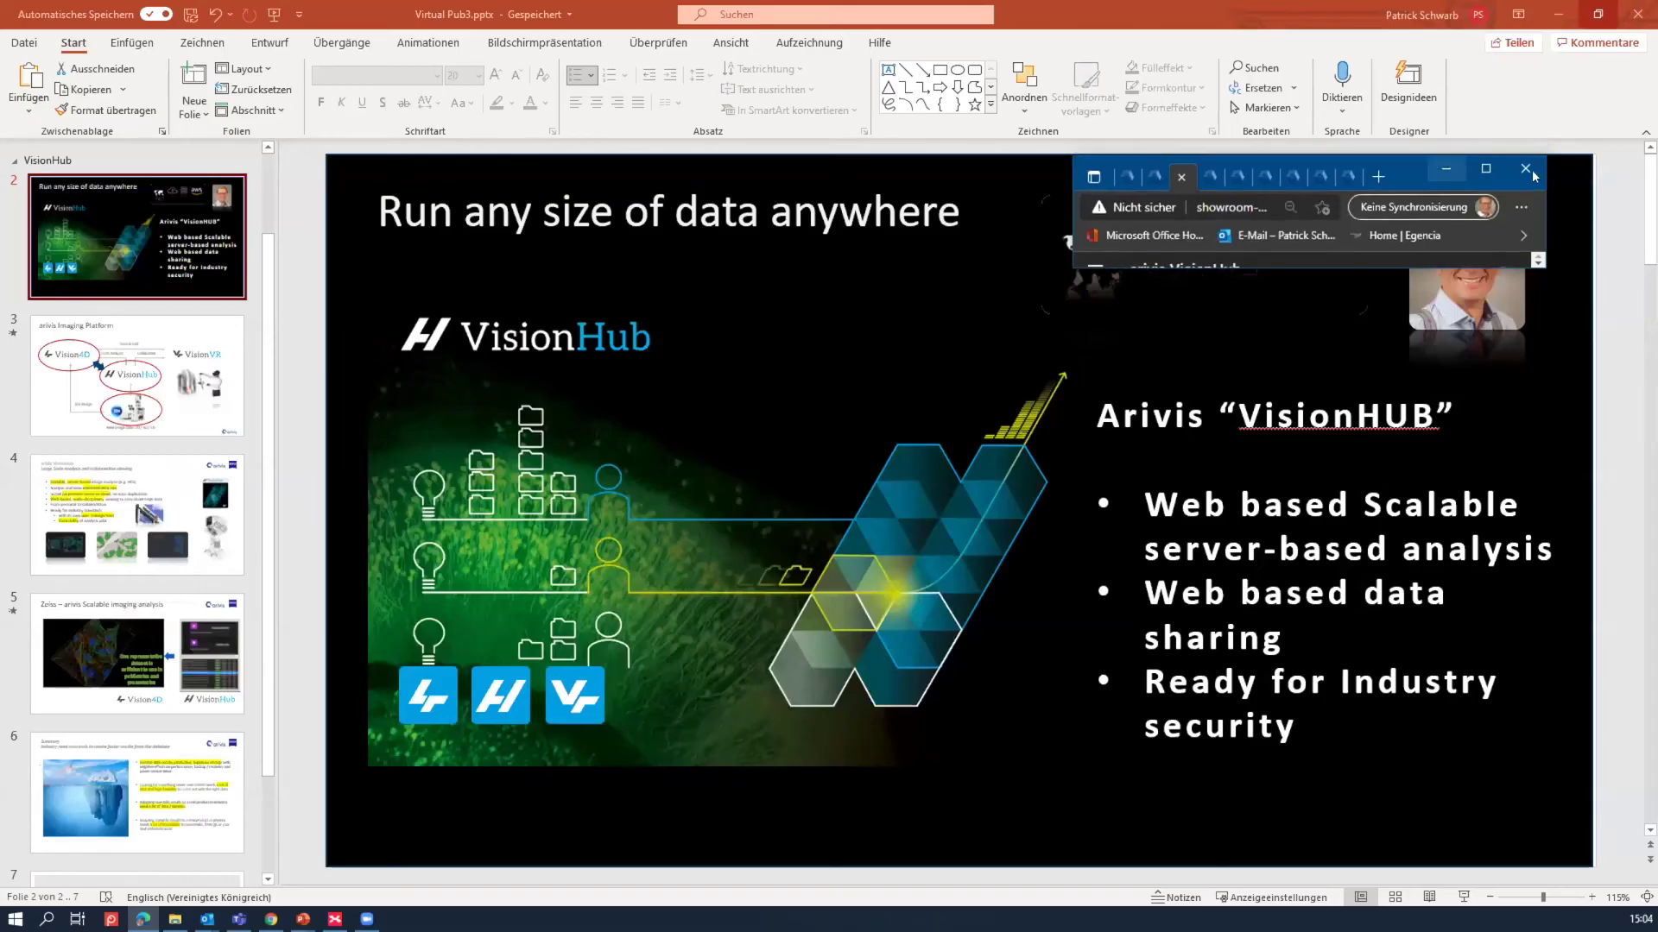
{"action": "left_click", "coordinate": [1484, 170]}
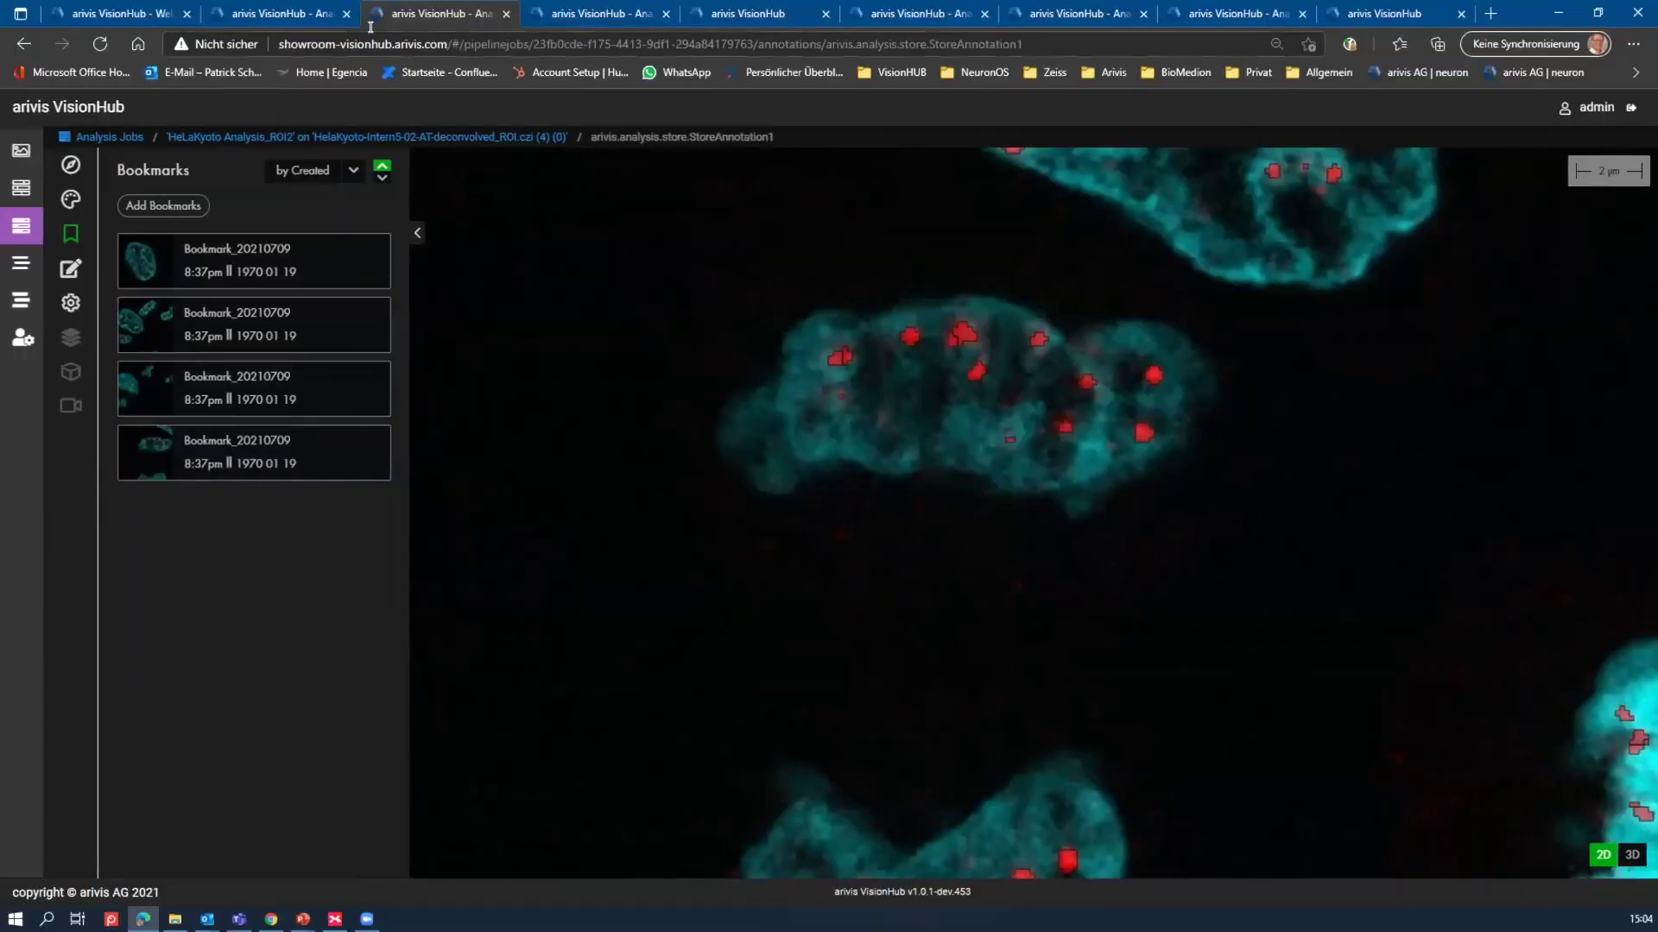
{"action": "left_click", "coordinate": [362, 9]}
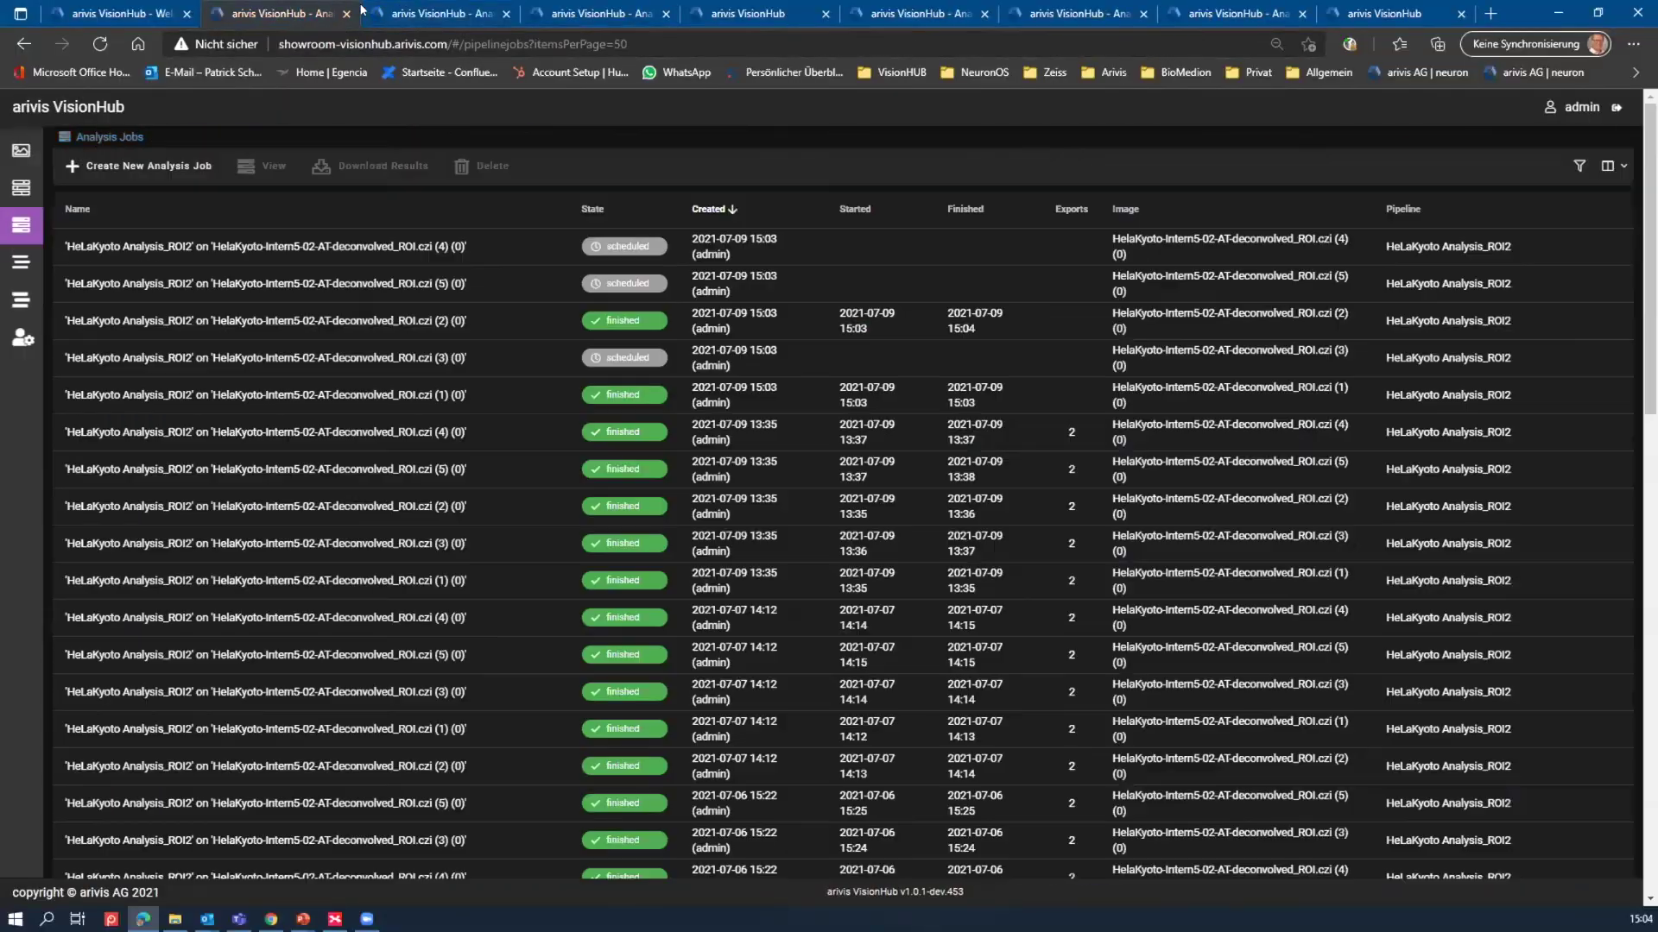
- Open the finished HeLaKyoto Analysis_ROI2 job row for image (2) (0)
{"action": "left_click", "coordinate": [638, 322]}
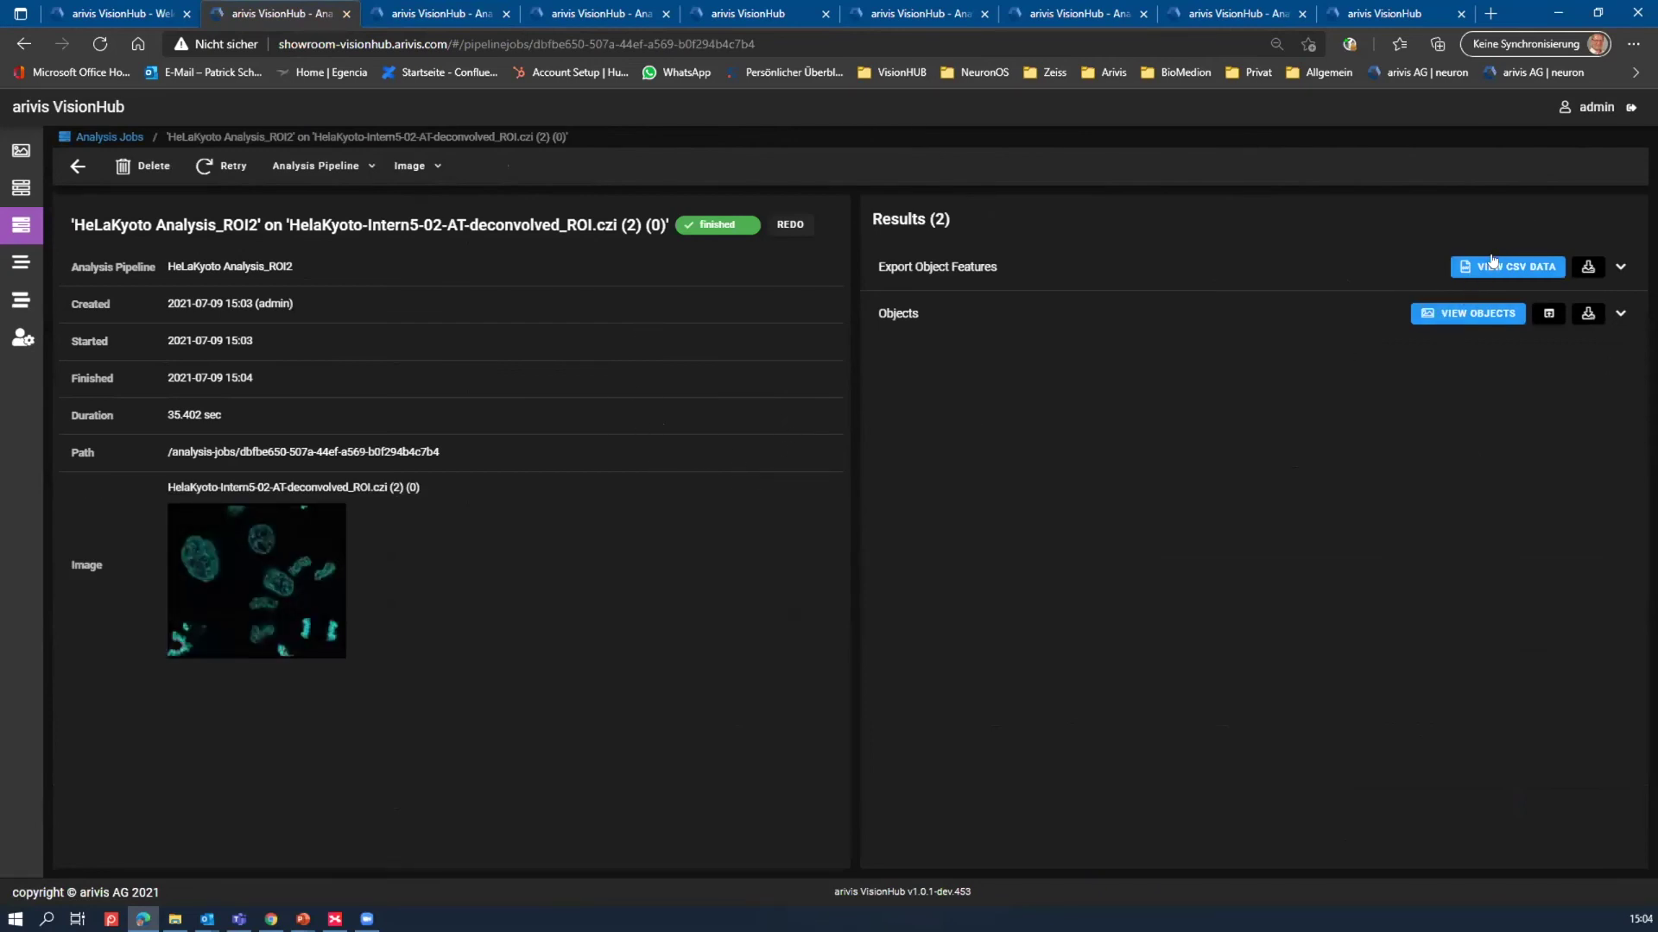
- View the ROI (2) job's objects with Large nuclei and Compartments overlays hidden, leaving ACA spots
{"action": "left_click", "coordinate": [1449, 316]}
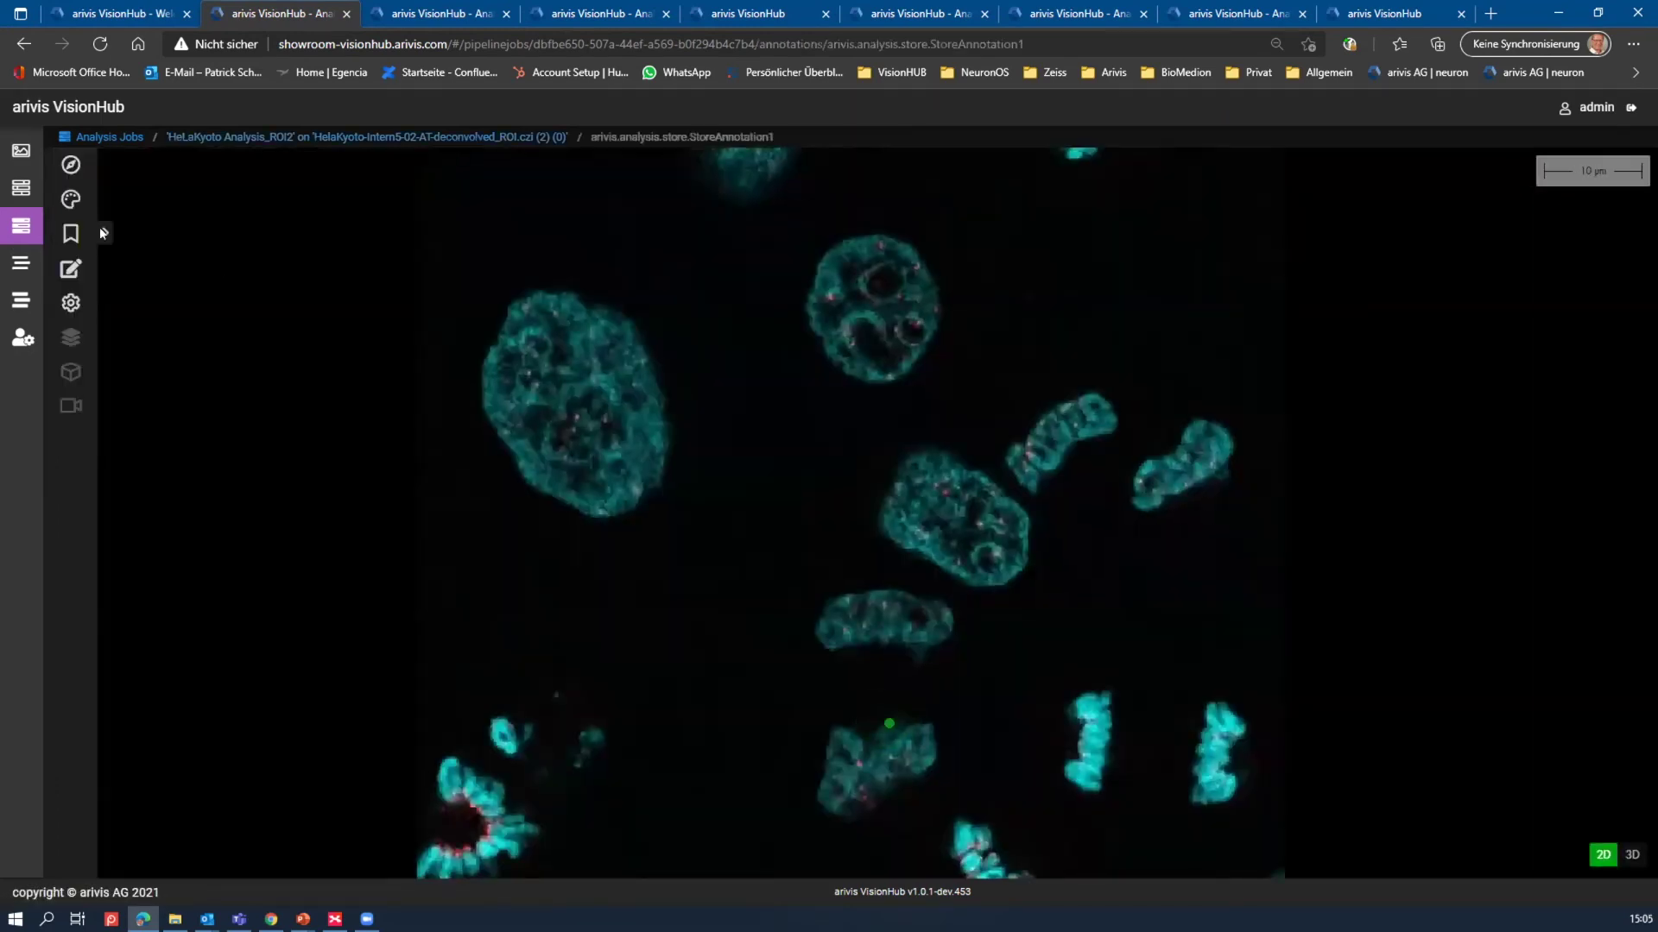
{"action": "left_click", "coordinate": [105, 234]}
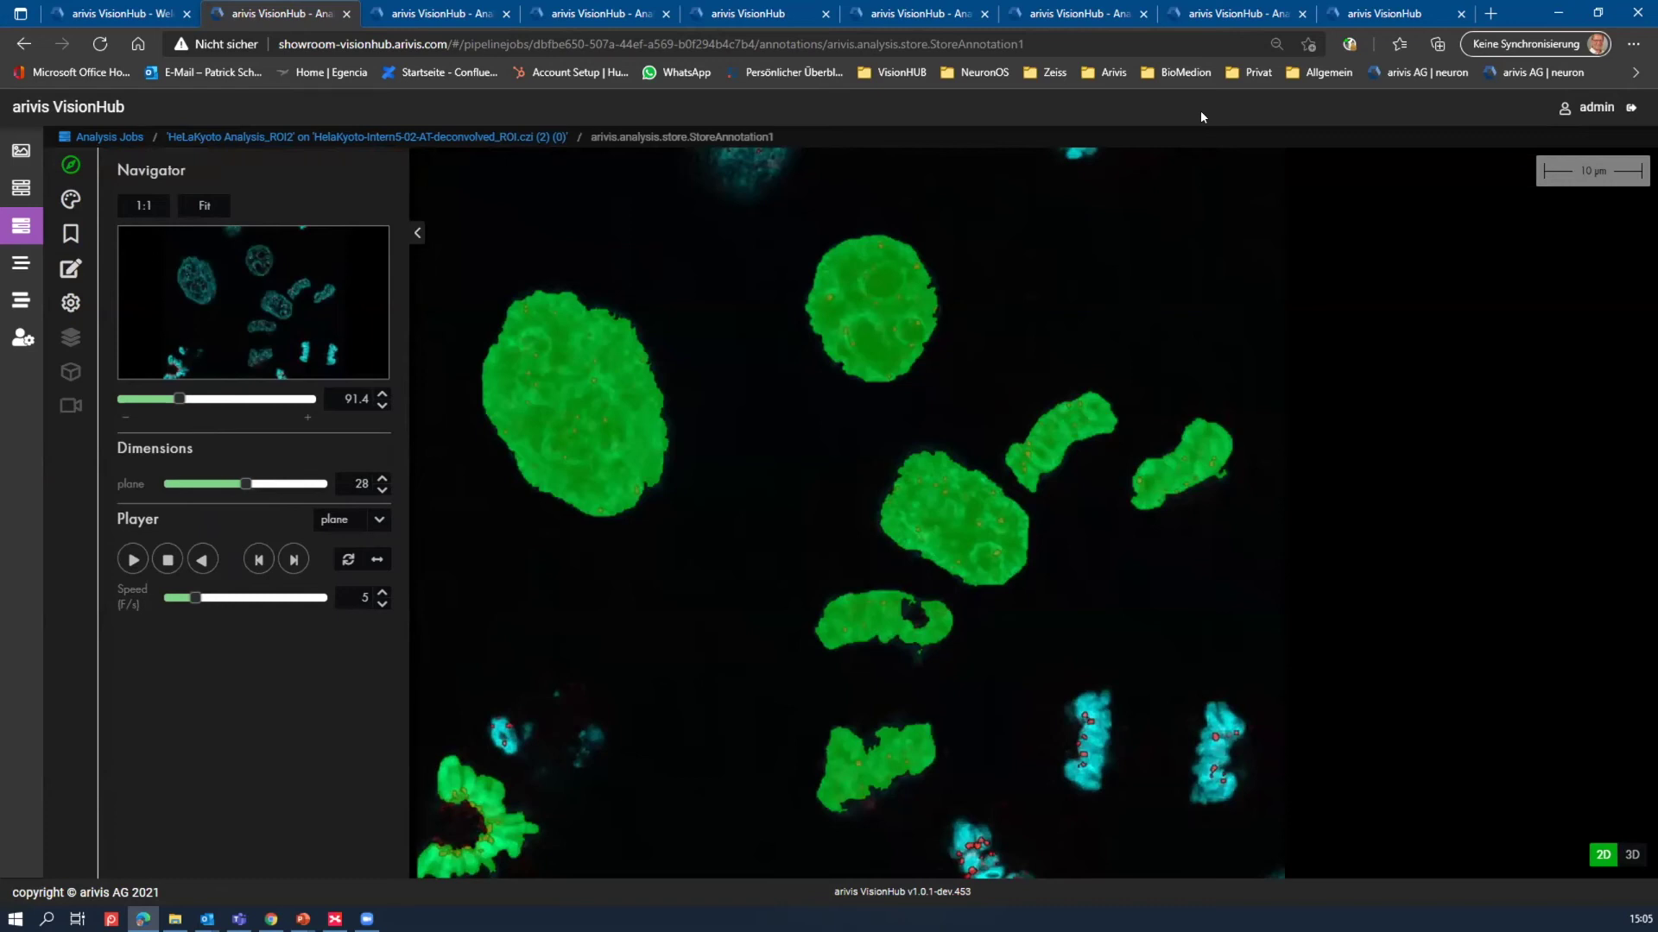
{"action": "left_click", "coordinate": [71, 268]}
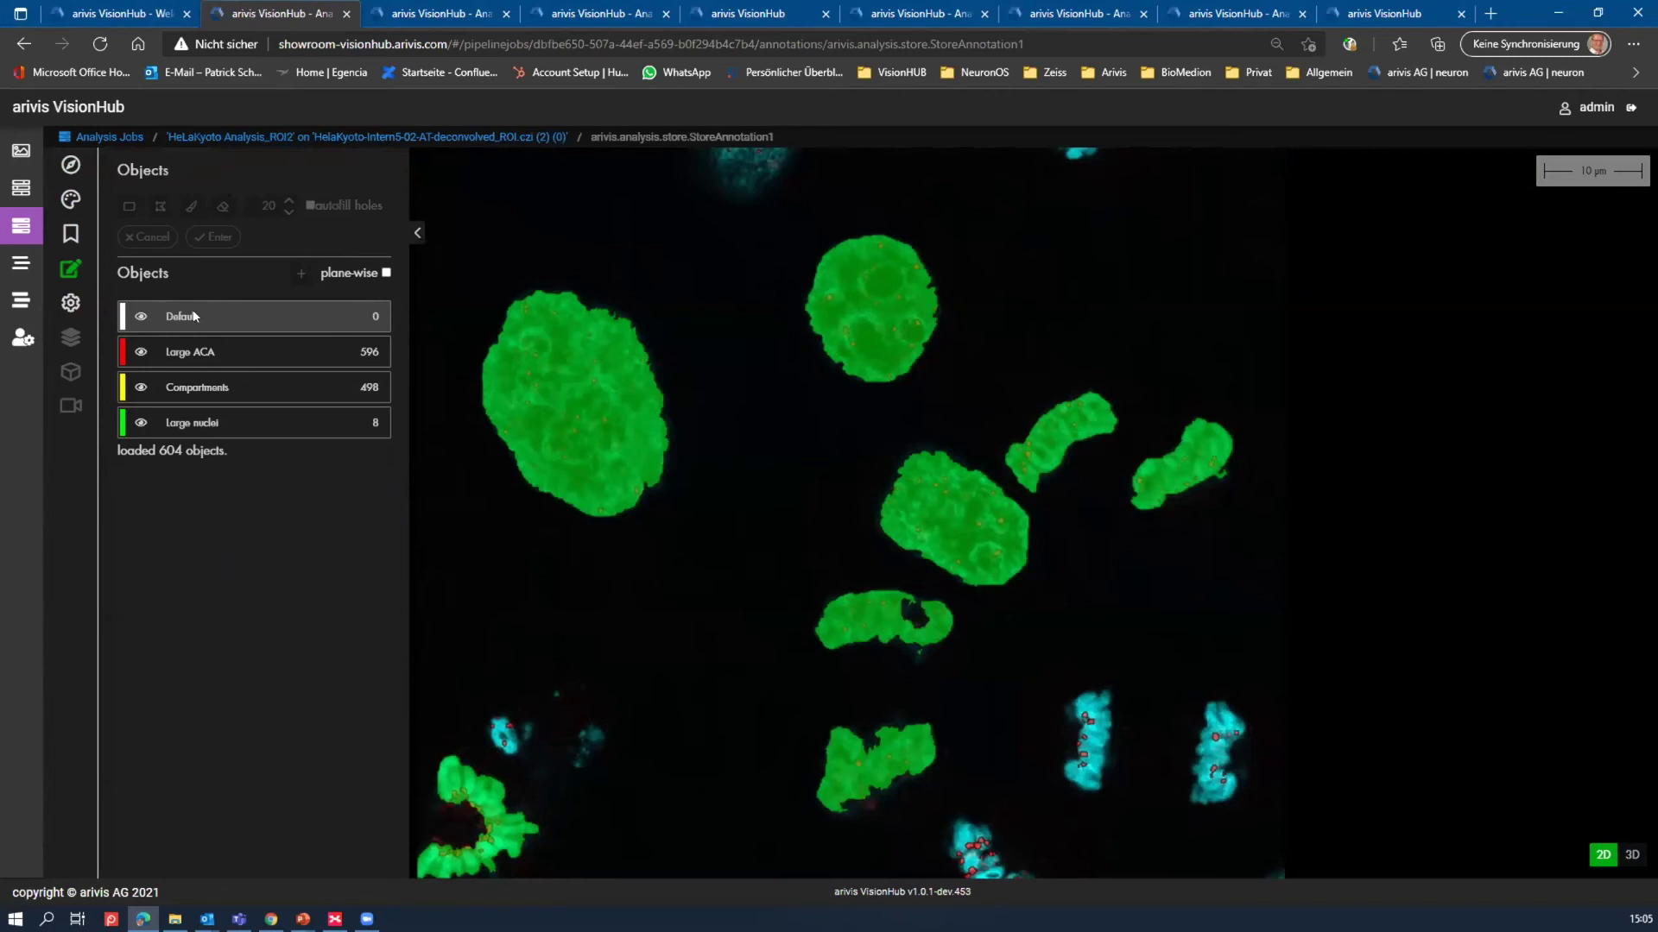
{"action": "left_click", "coordinate": [141, 423]}
{"action": "left_click", "coordinate": [140, 387]}
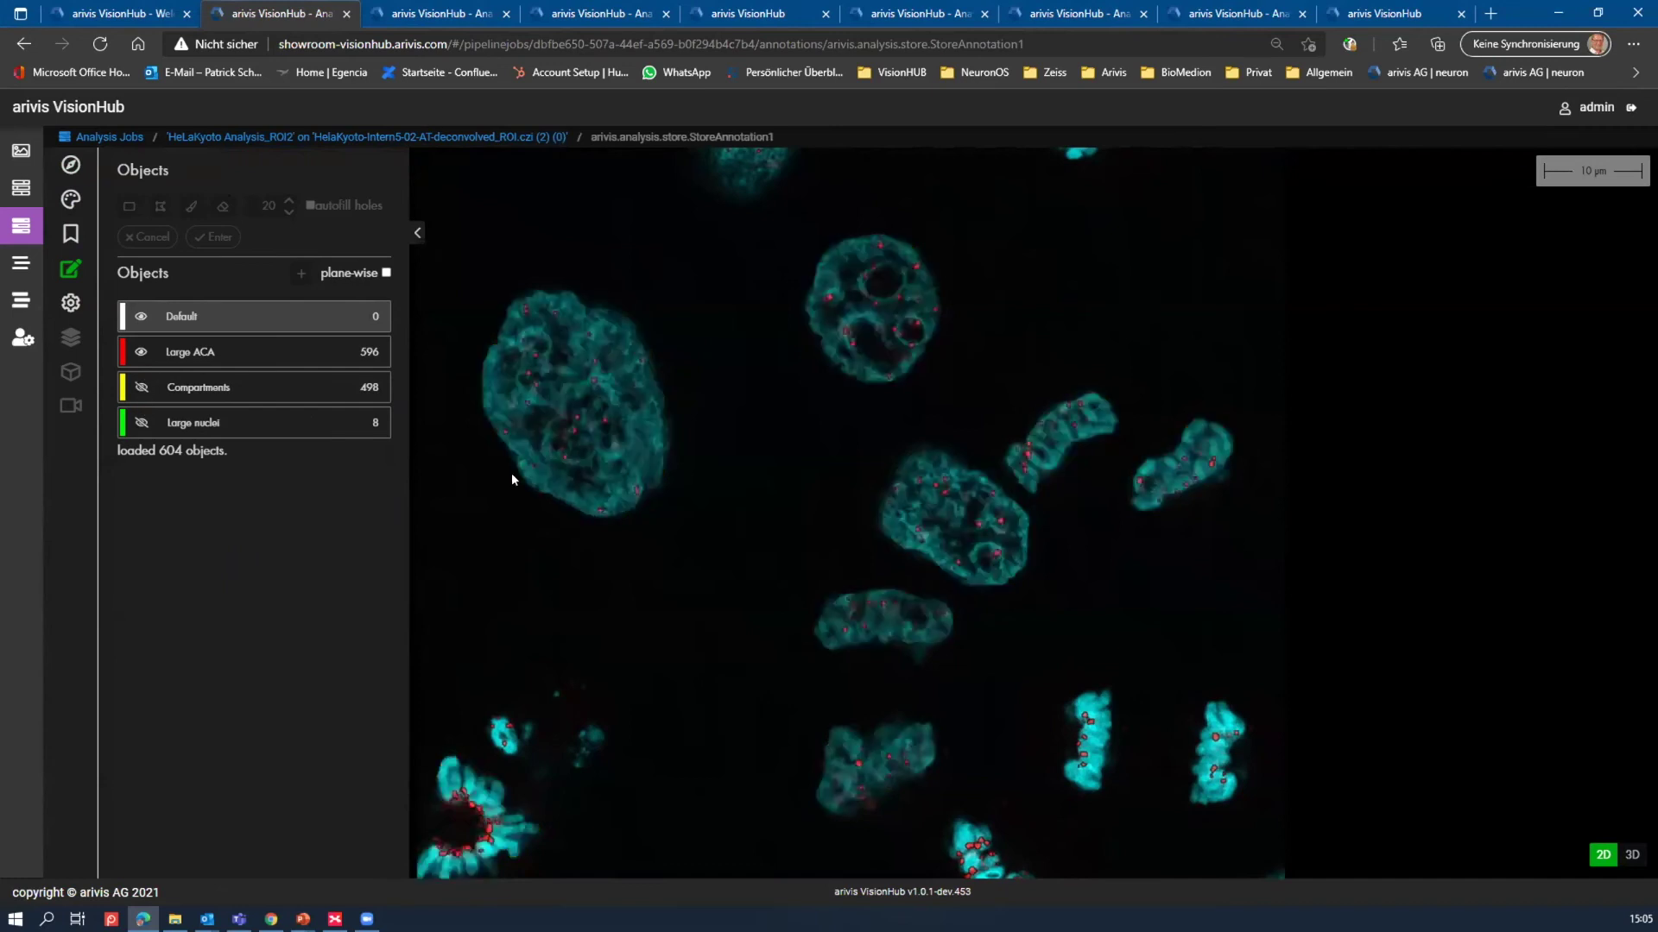
{"action": "scroll", "coordinate": [504, 425], "scroll_direction": "up", "scroll_amount": 3}
{"action": "scroll", "coordinate": [504, 425], "scroll_direction": "down", "scroll_amount": 3}
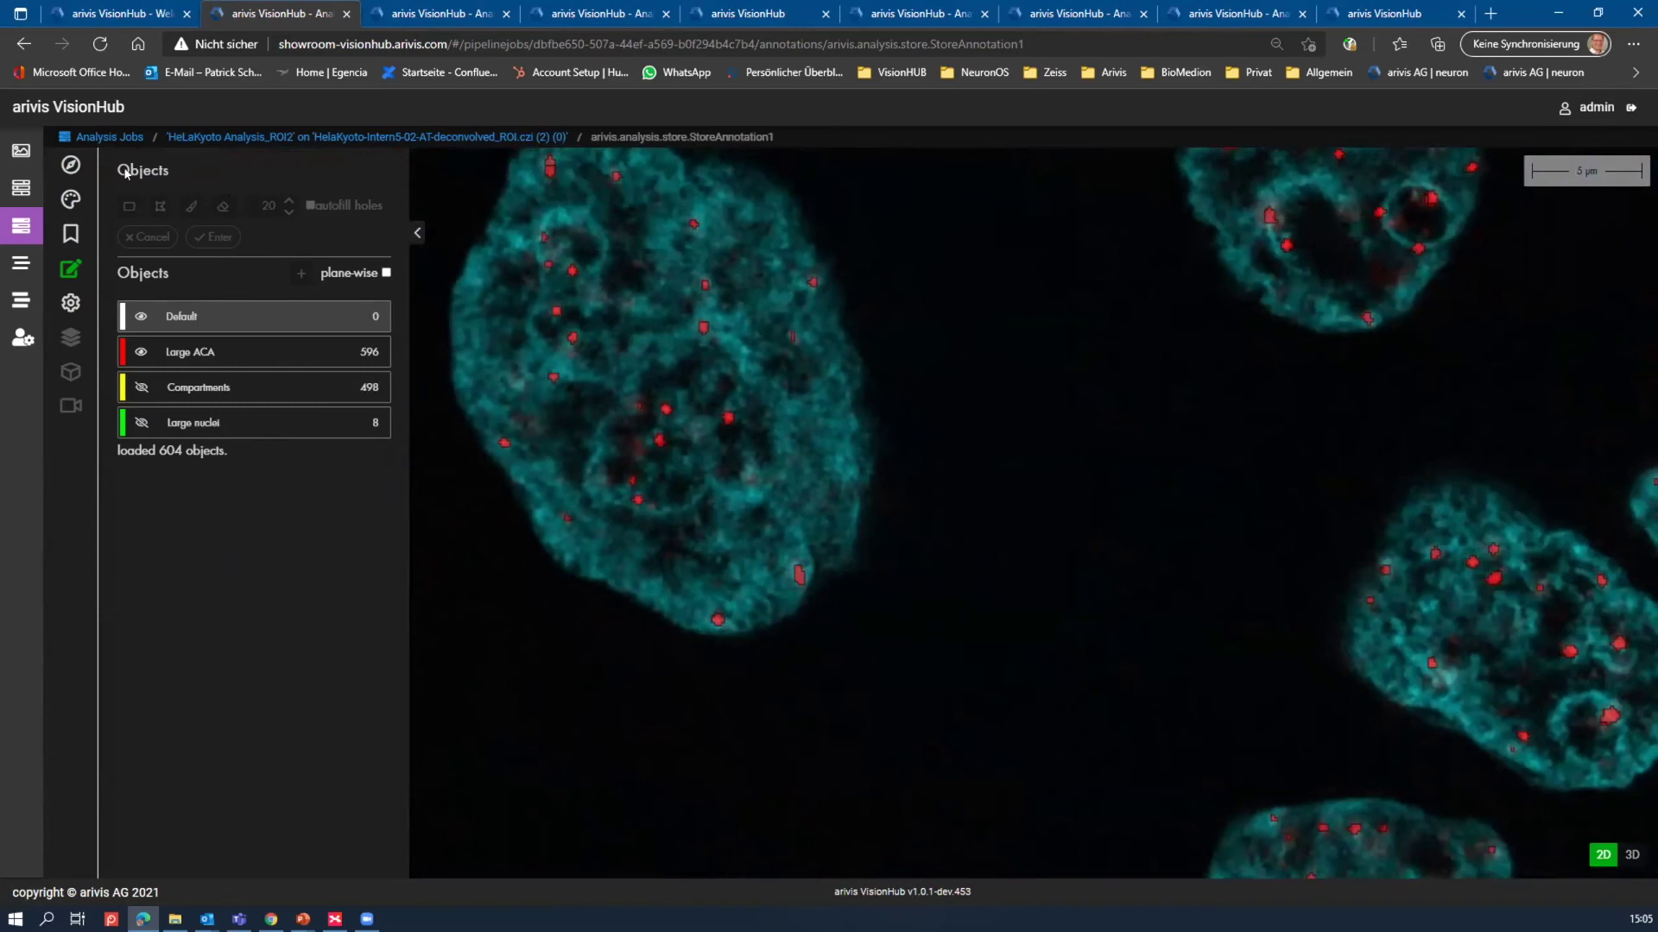
{"action": "left_click", "coordinate": [71, 200]}
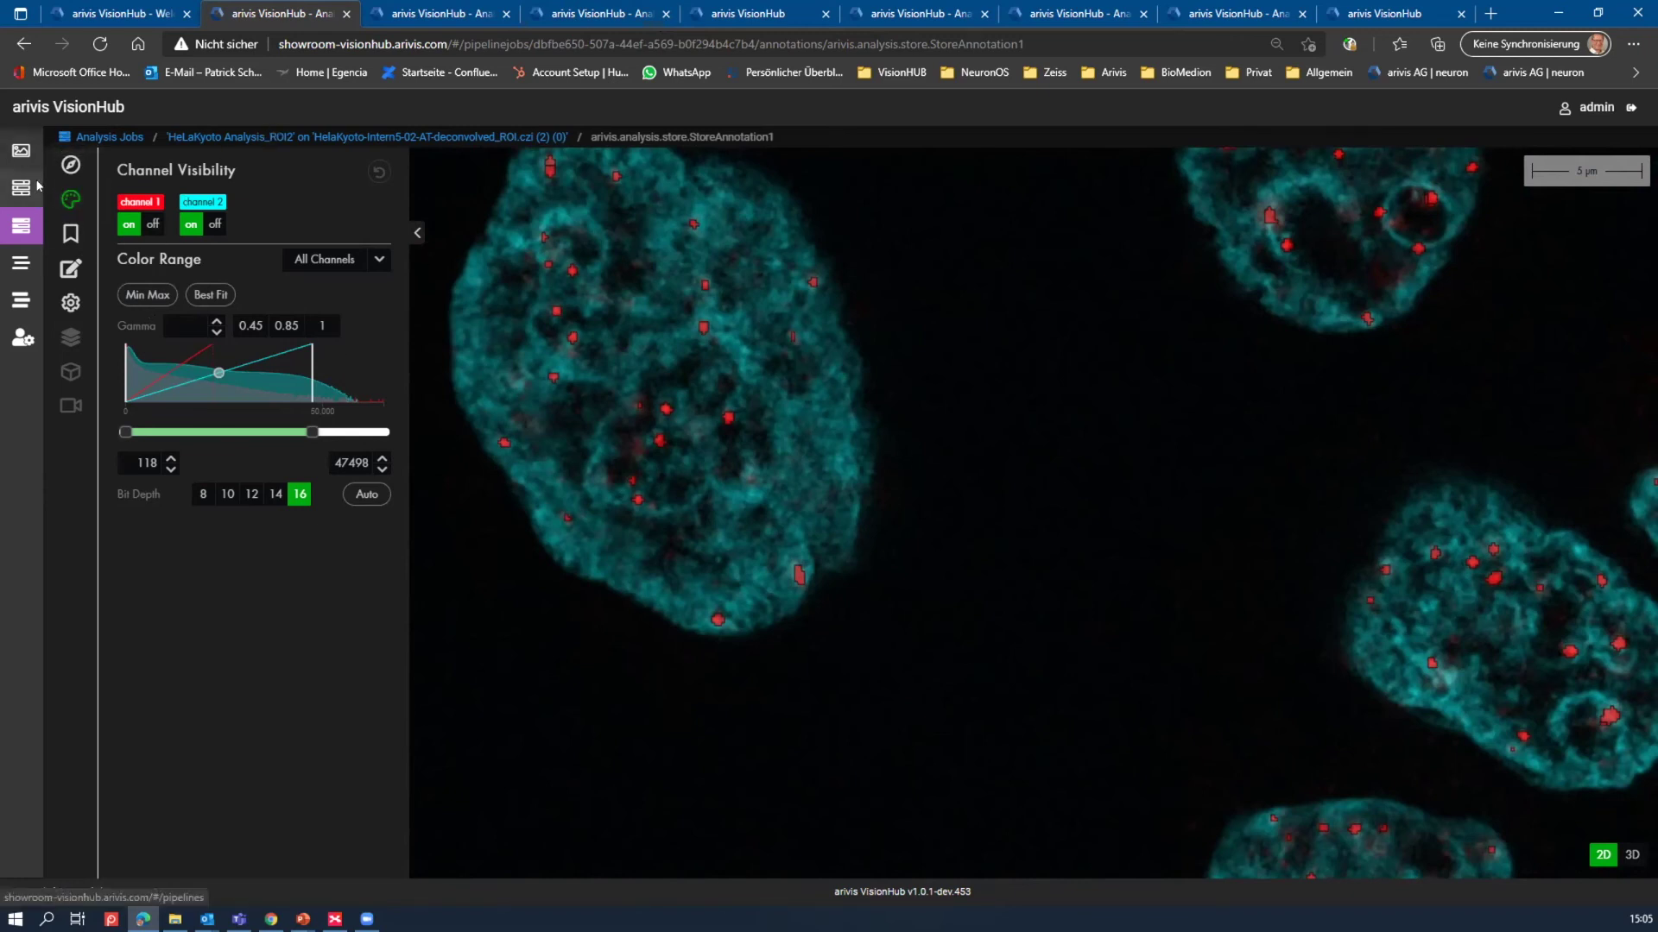
- Reopen the image (2) (0) job from Analysis Jobs and view its exported object features CSV
{"action": "left_click", "coordinate": [22, 188]}
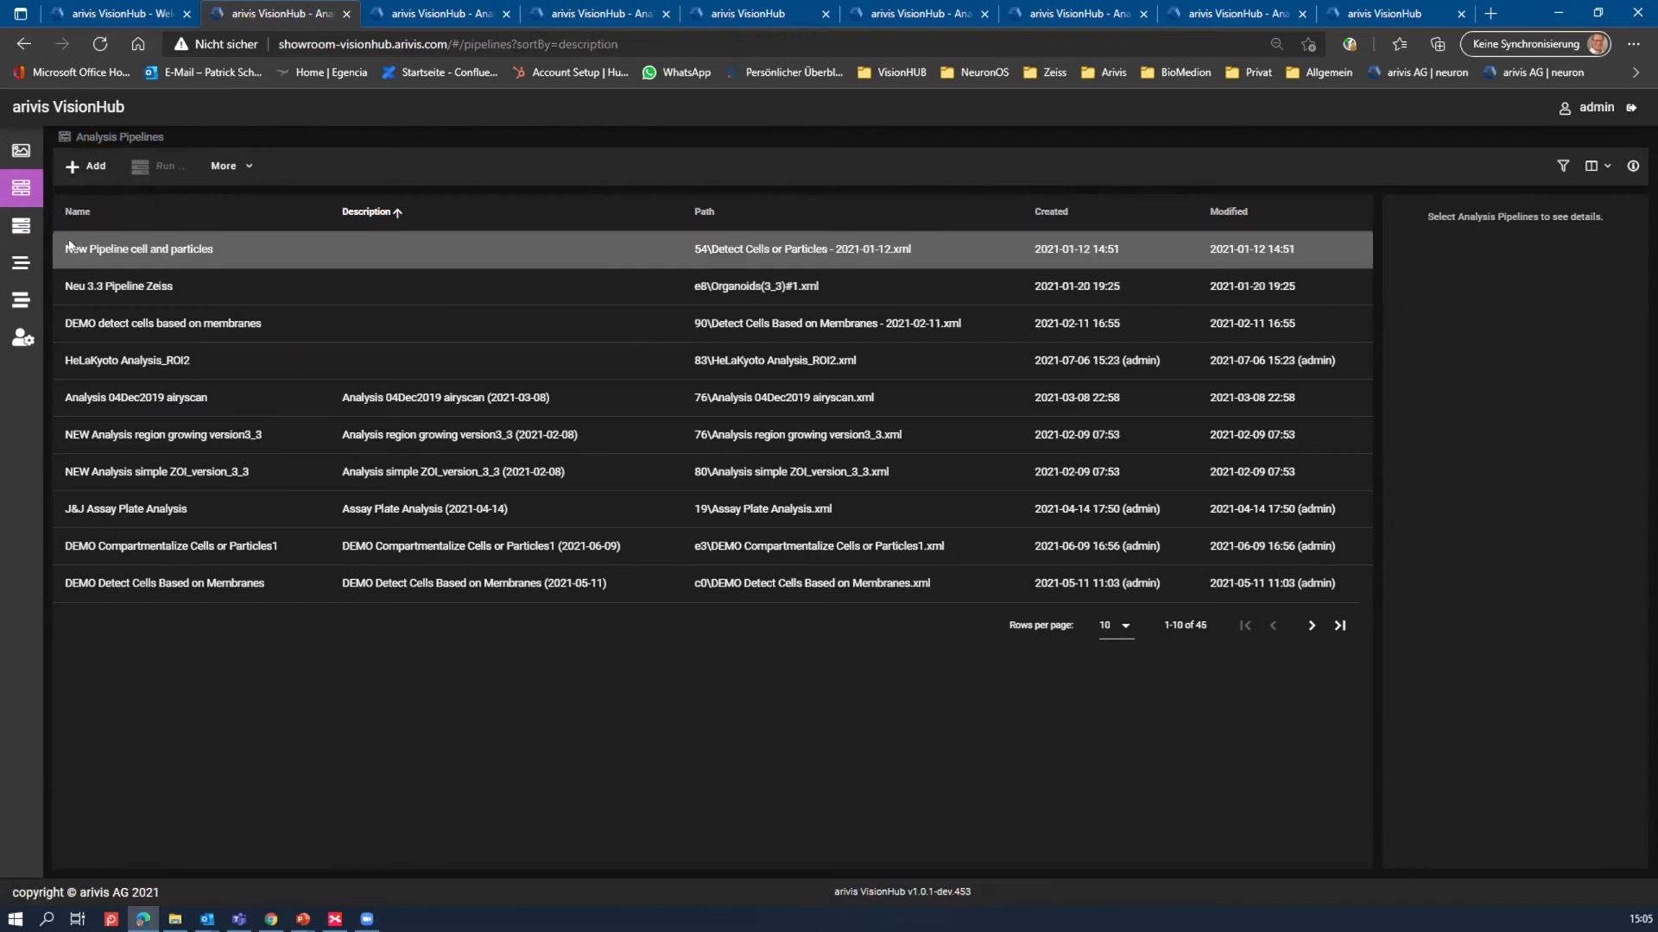
{"action": "left_click", "coordinate": [21, 226]}
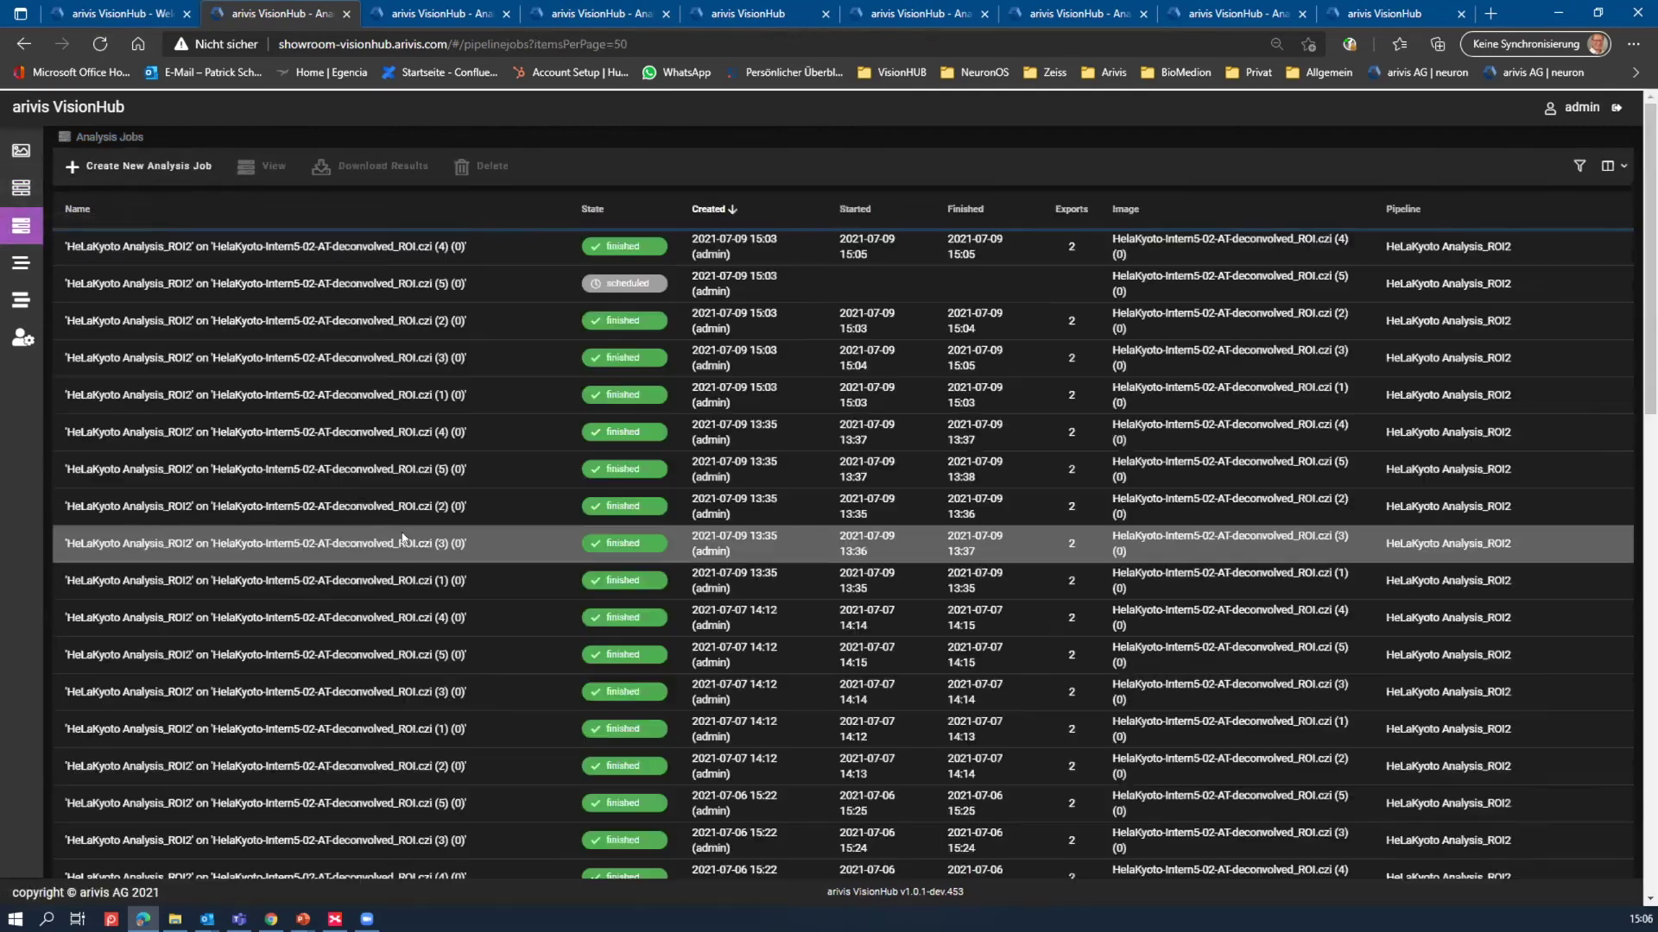
{"action": "left_click", "coordinate": [636, 321]}
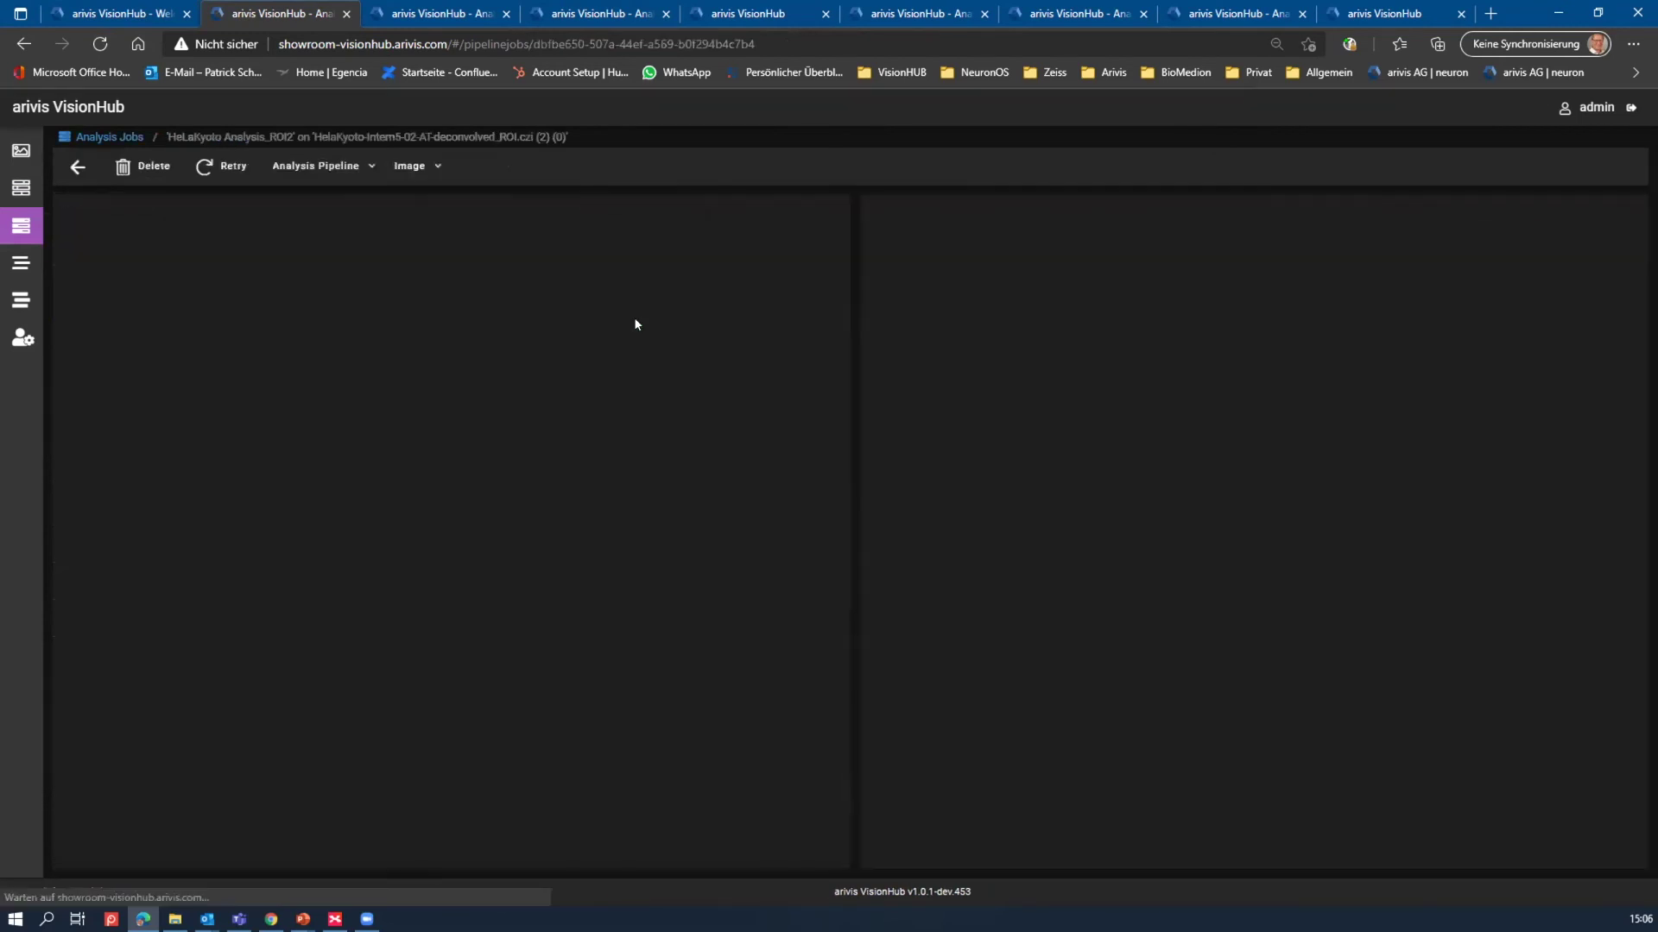
{"action": "left_click", "coordinate": [1530, 265]}
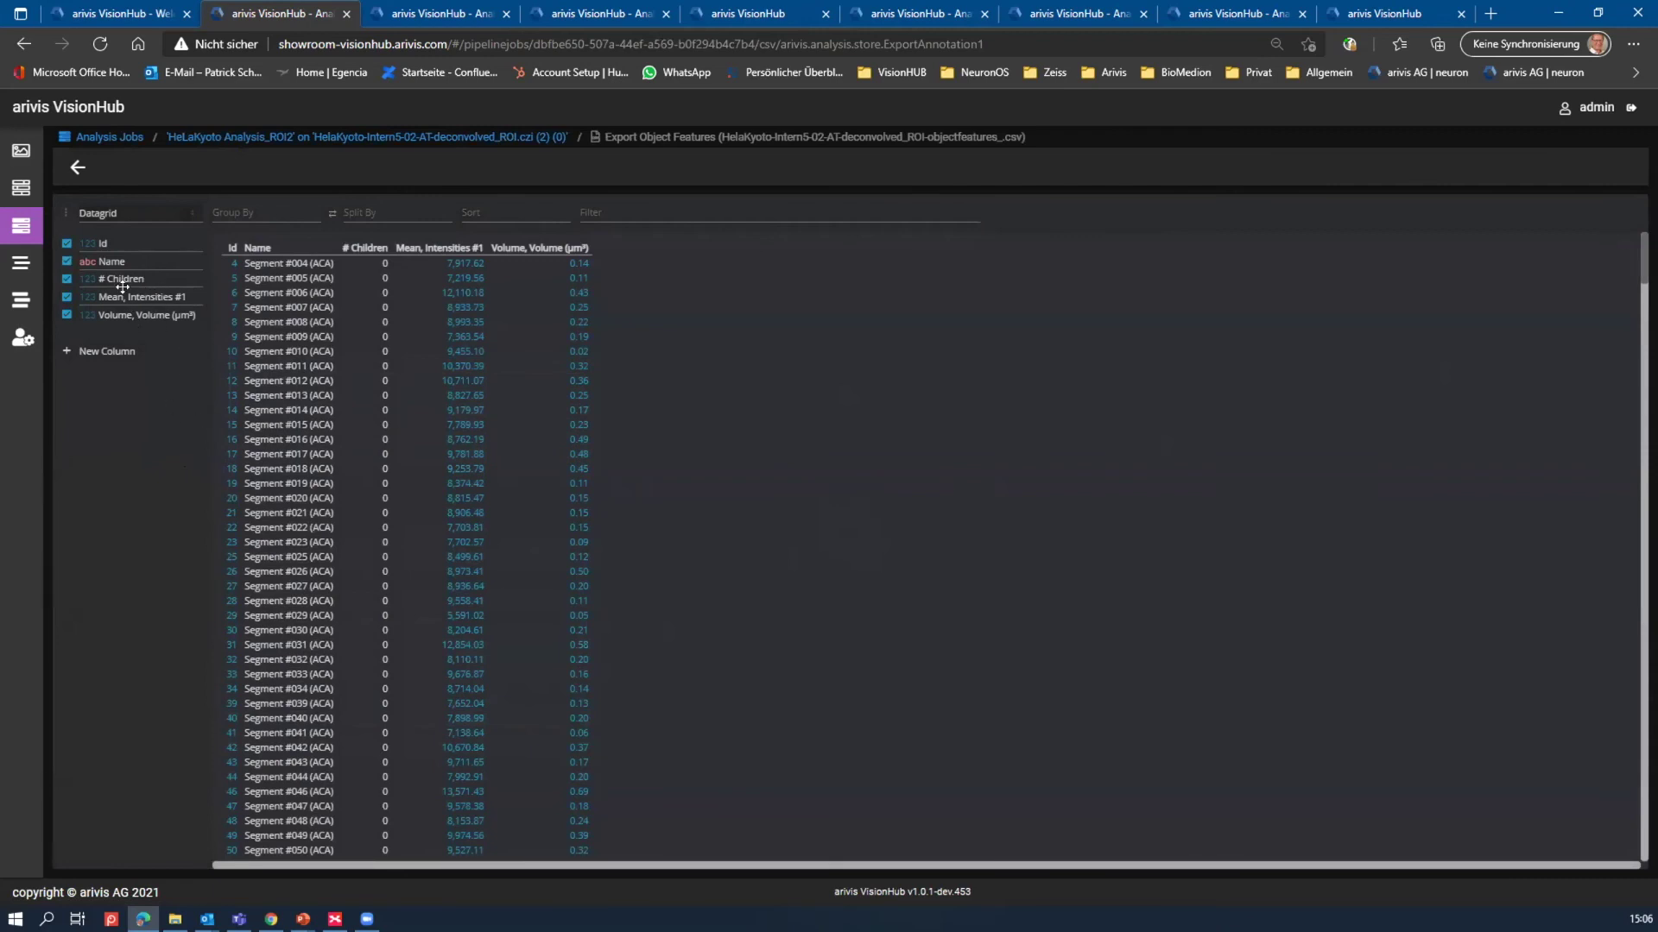
- Plot Mean, Intensities #1 (X) against Id (Y) as an X/Y scatter chart
{"action": "left_click", "coordinate": [125, 215]}
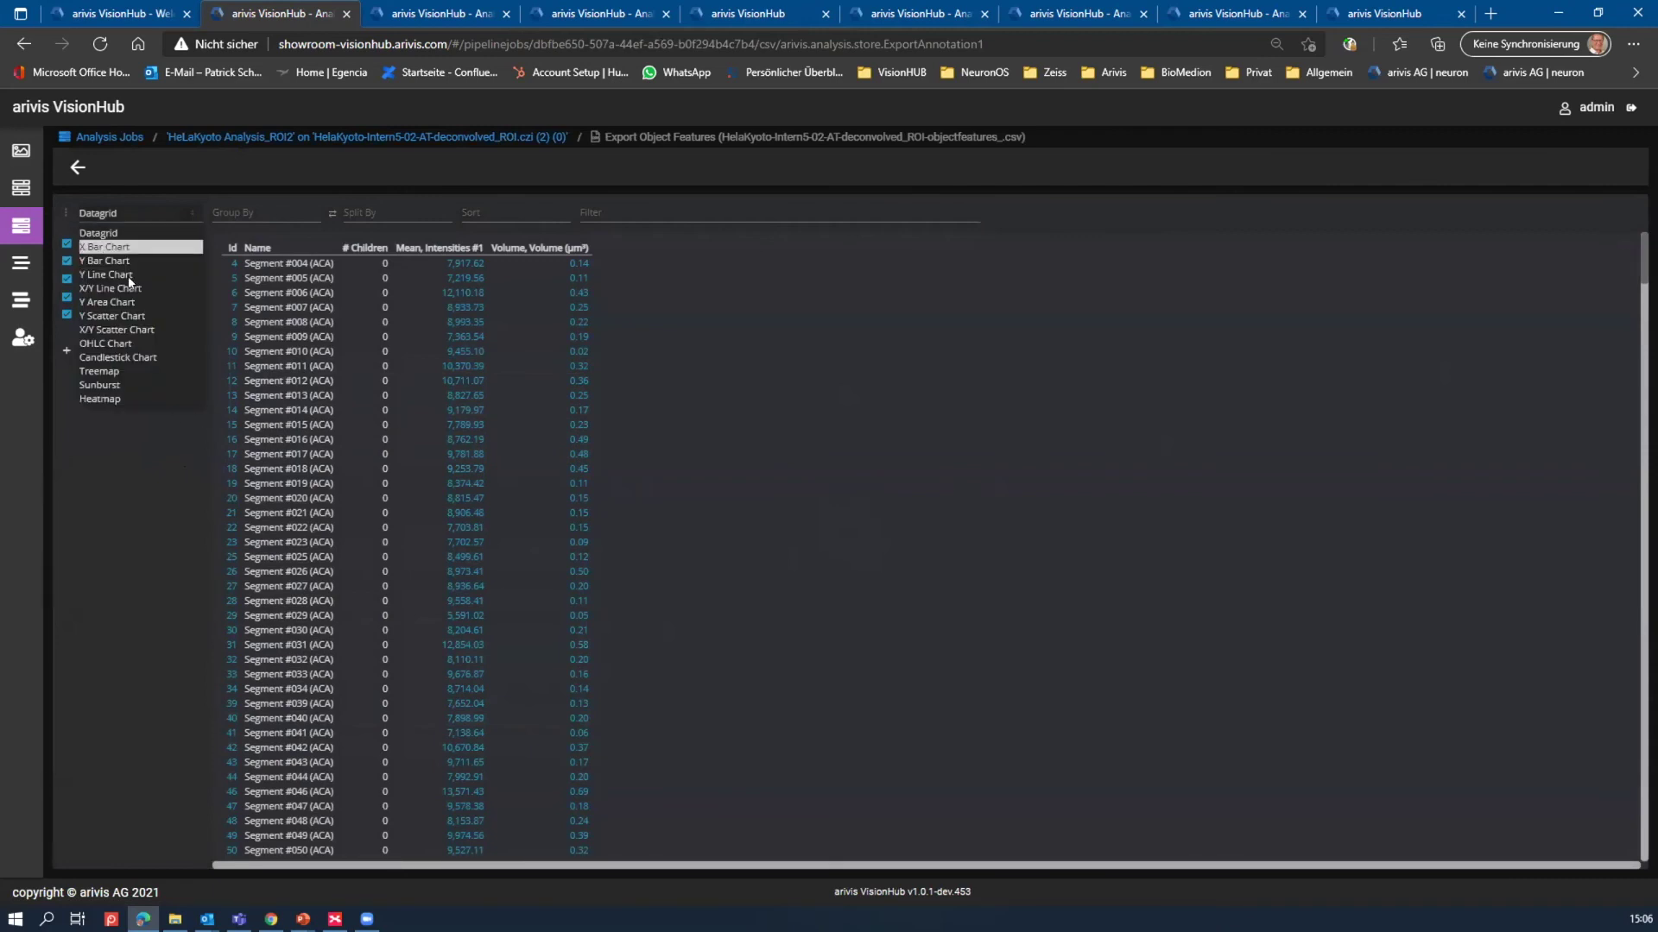
{"action": "left_click", "coordinate": [140, 333]}
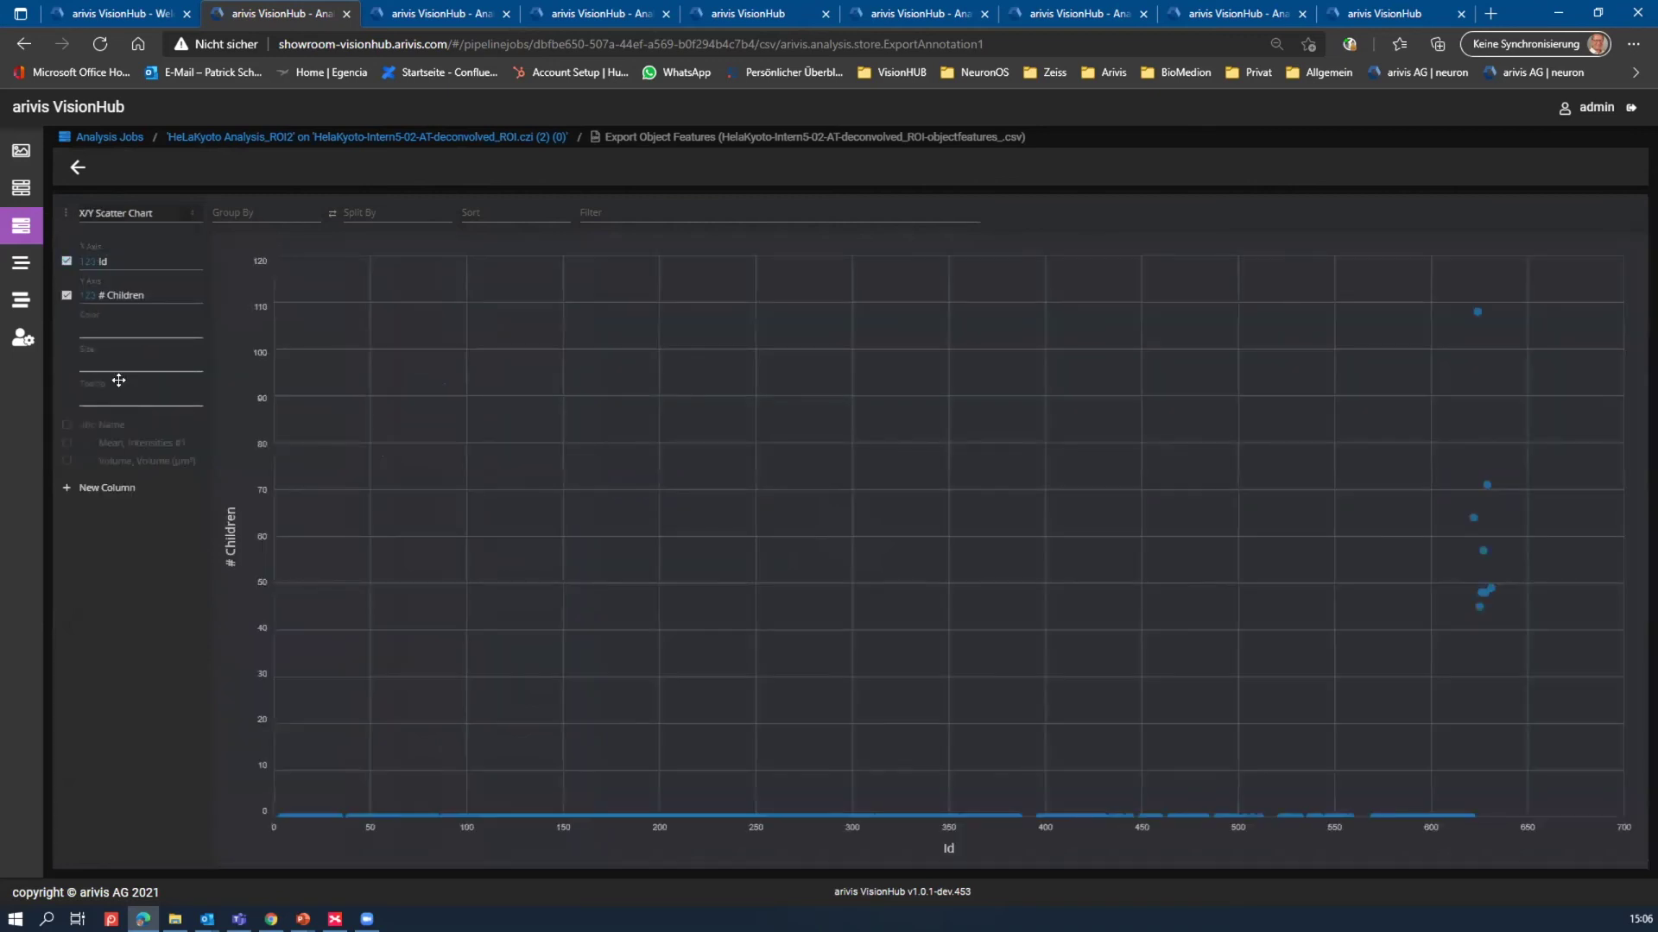
{"action": "left_click_drag", "start_coordinate": [121, 443], "coordinate": [143, 261]}
{"action": "left_click_drag", "start_coordinate": [106, 447], "coordinate": [125, 295]}
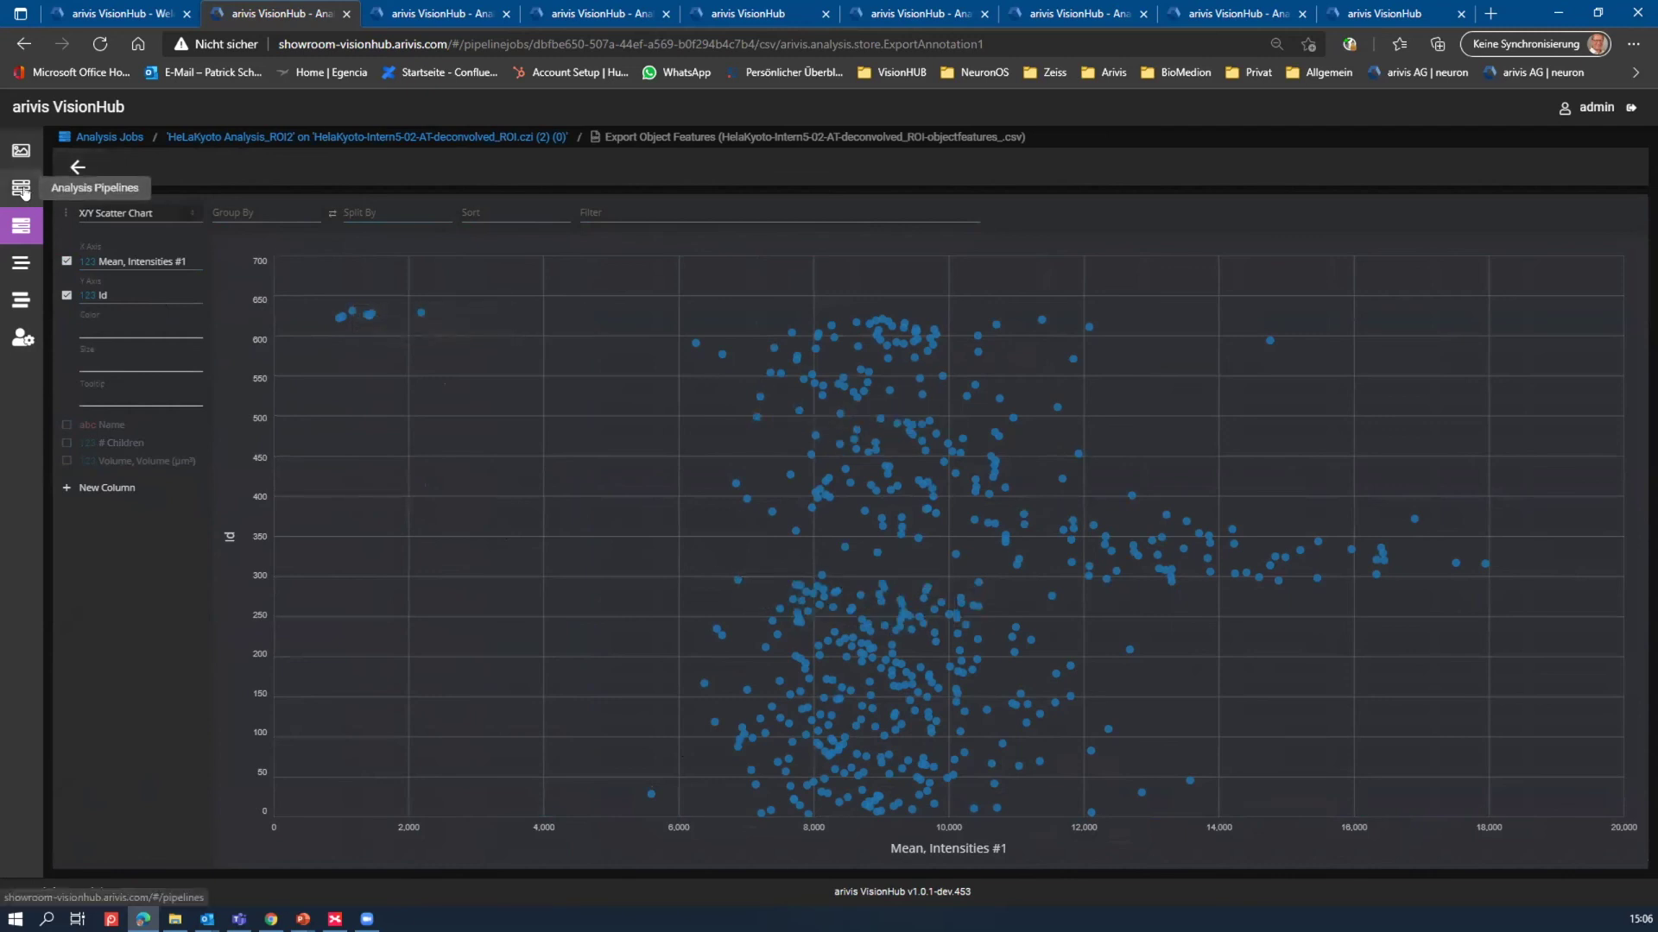
{"action": "left_click", "coordinate": [22, 226]}
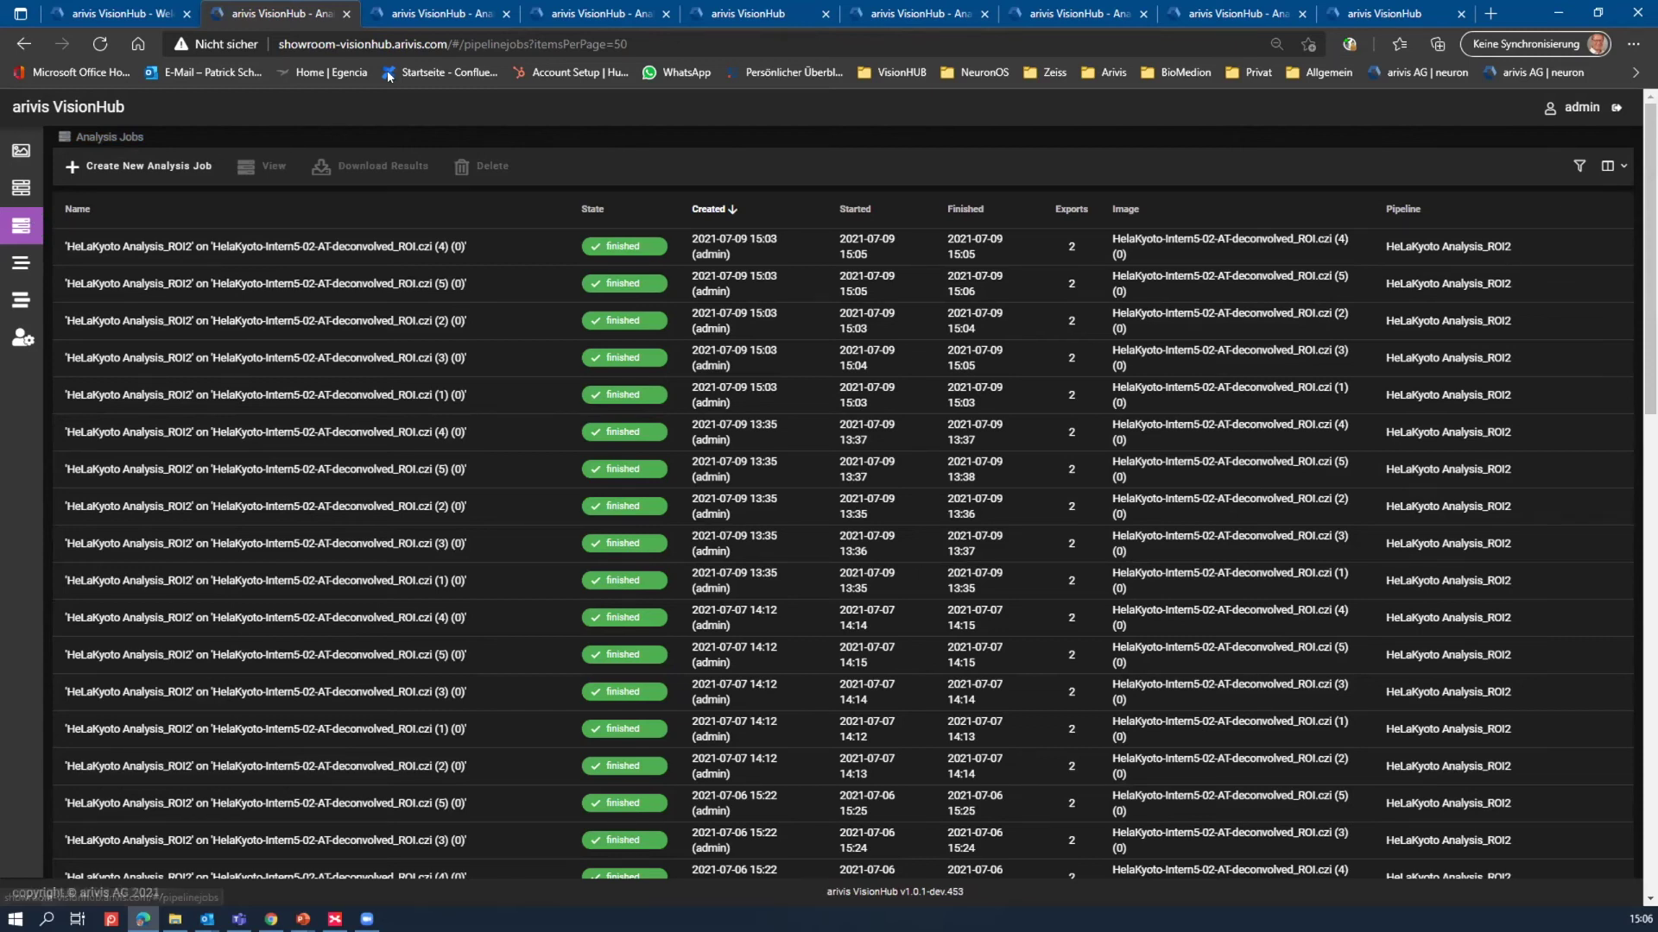
- Browse the tabs showing the bookmarked nucleus, histopathology dataset and IHC nuclei membrane result
{"action": "left_click", "coordinate": [429, 16]}
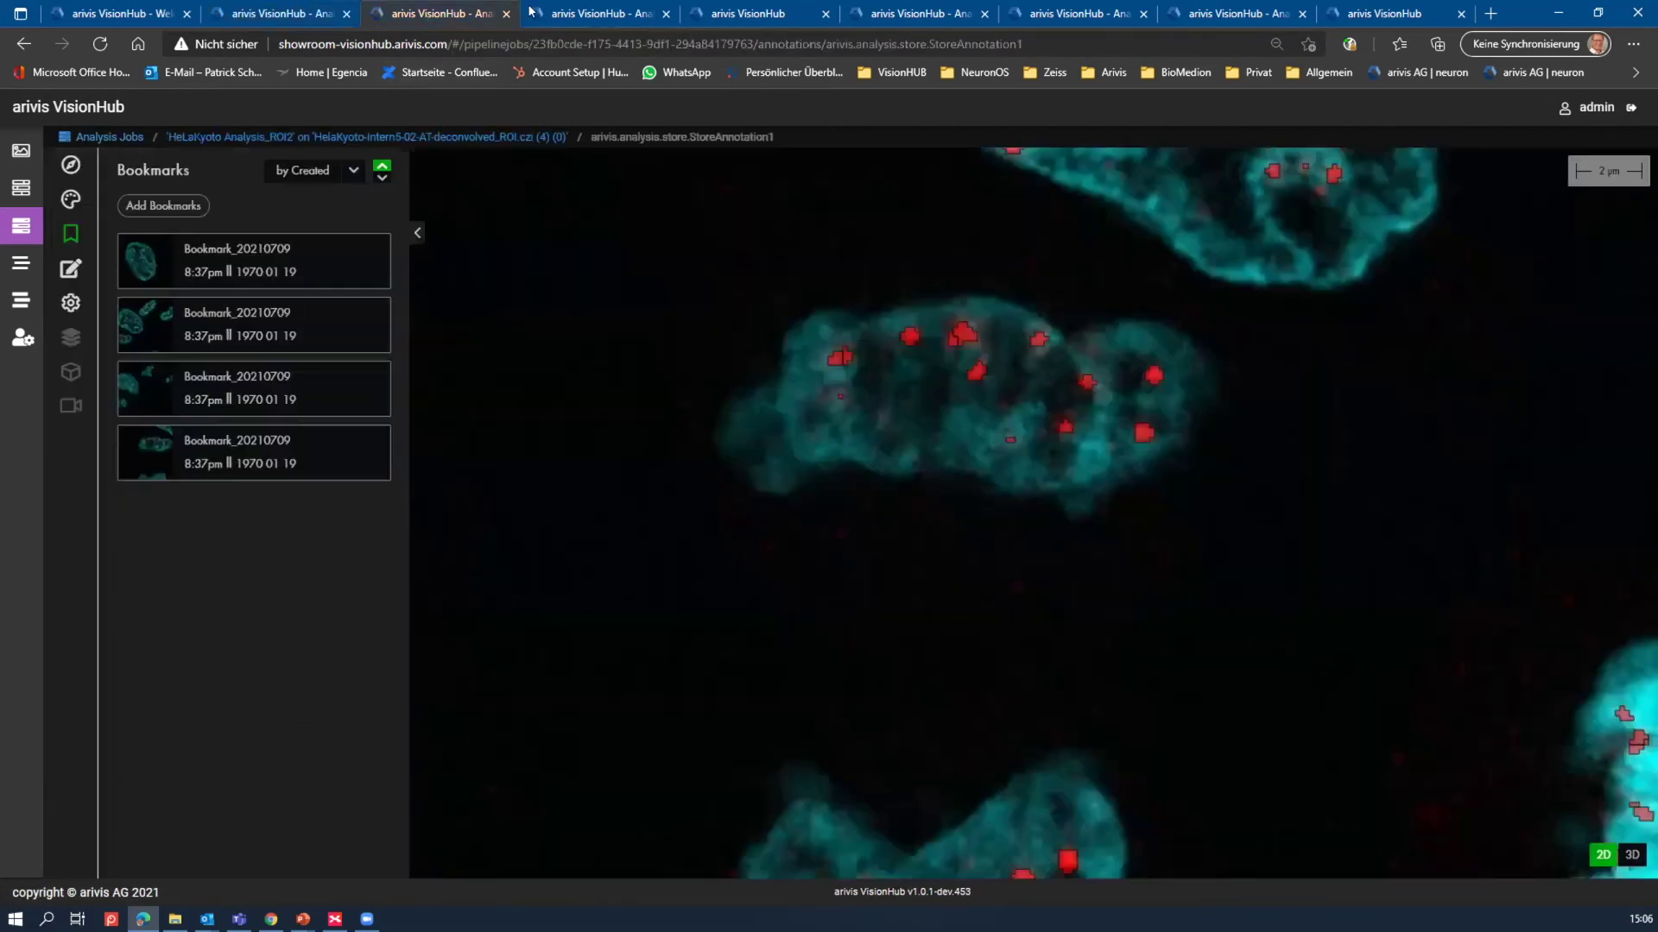
{"action": "left_click", "coordinate": [740, 10]}
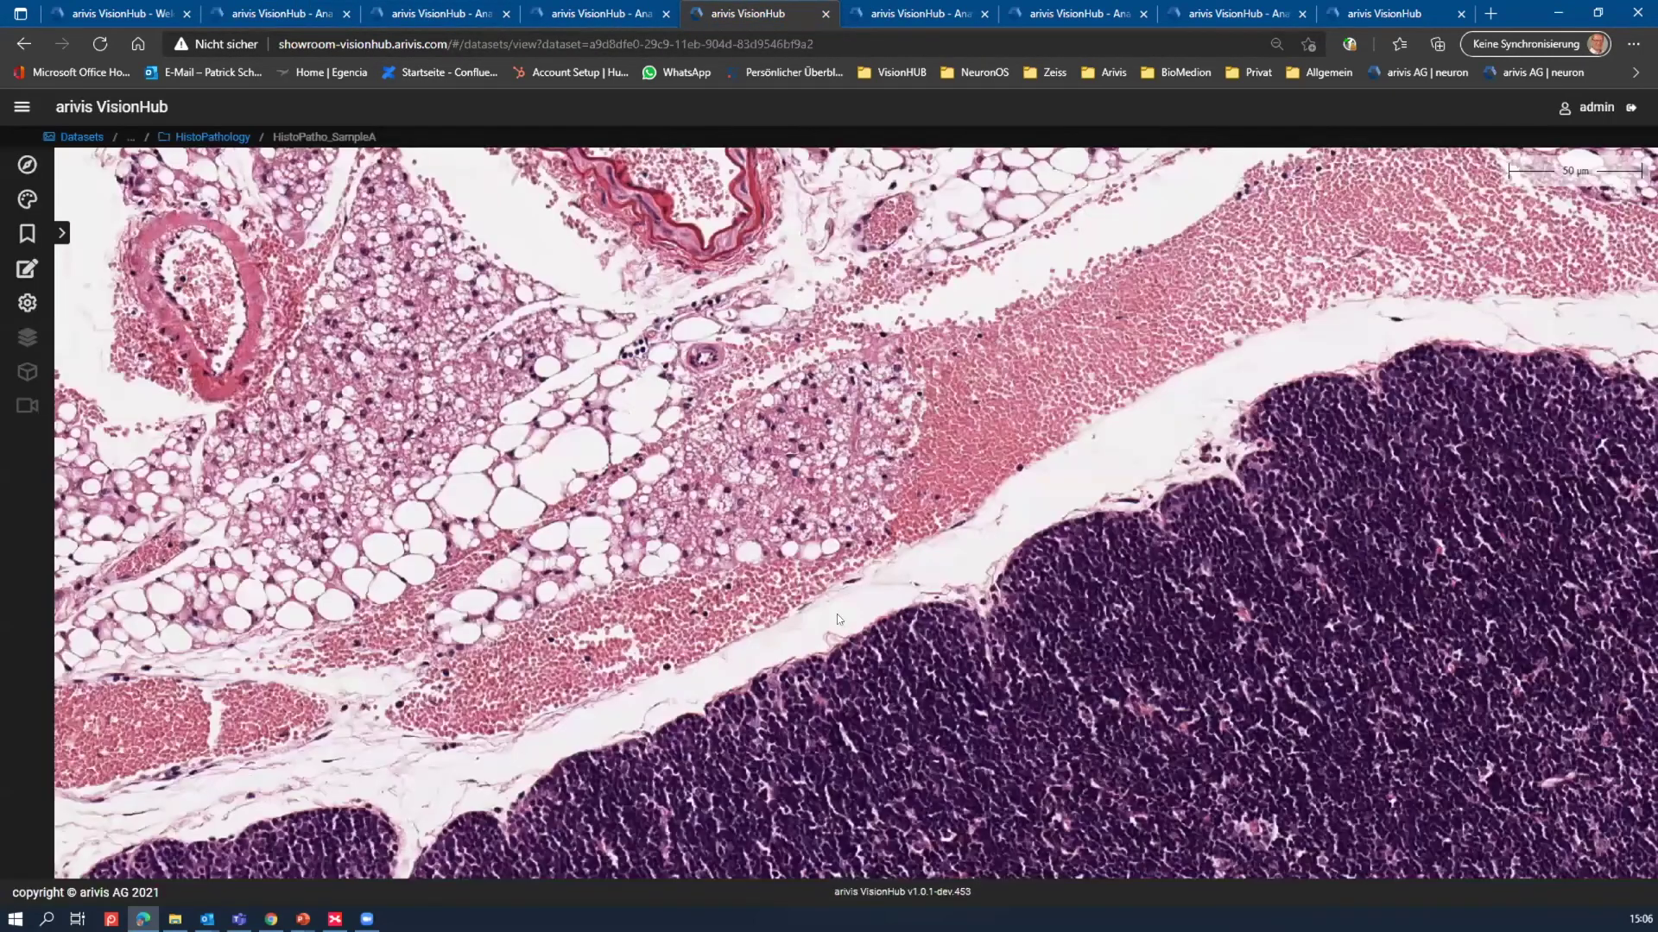
{"action": "key", "text": "ctrl+Tab"}
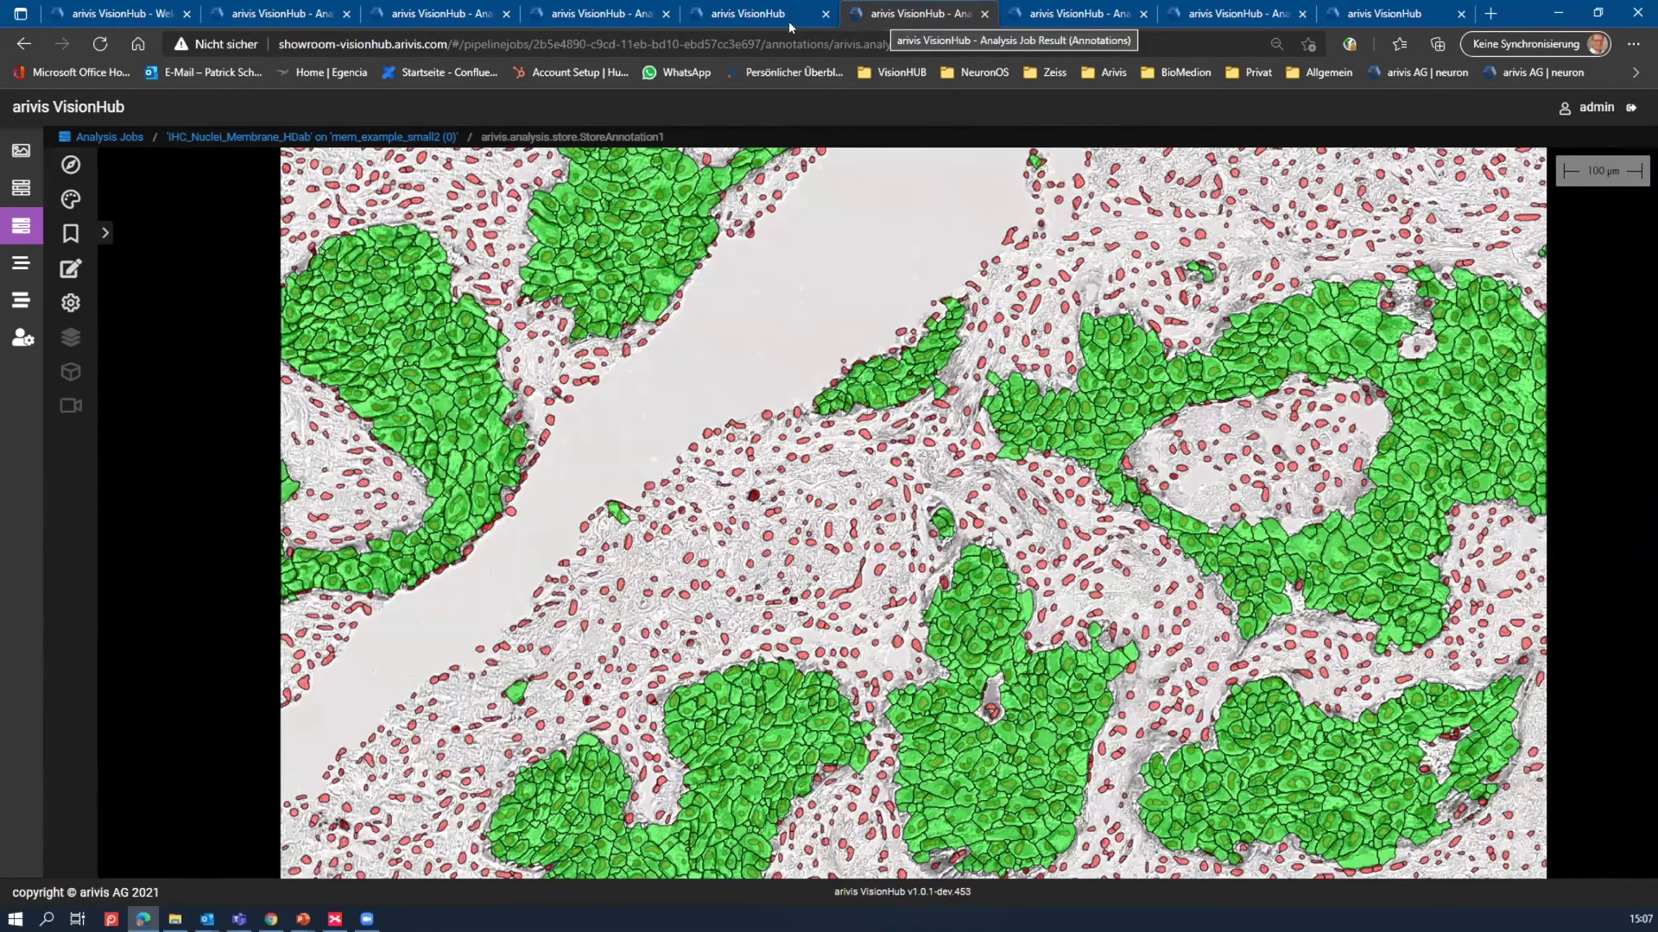
{"action": "key", "text": "ctrl+Tab"}
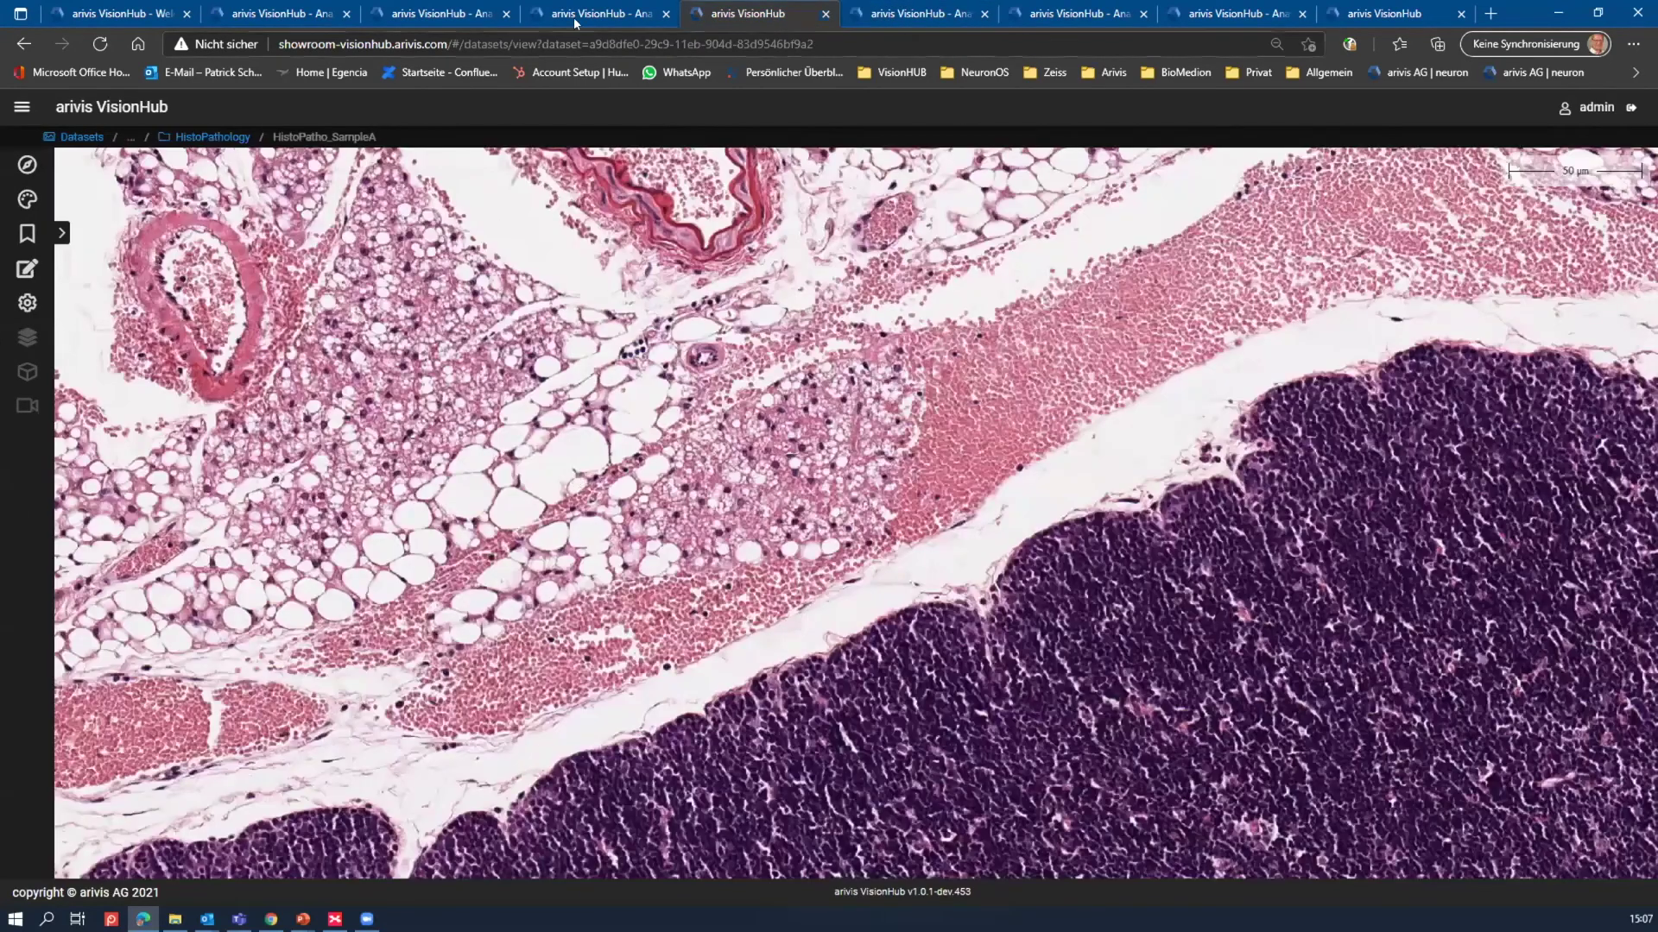
- Look through the Phasing Foci result's gallery images, then go to the VisionHub home dashboard
{"action": "left_click", "coordinate": [569, 19]}
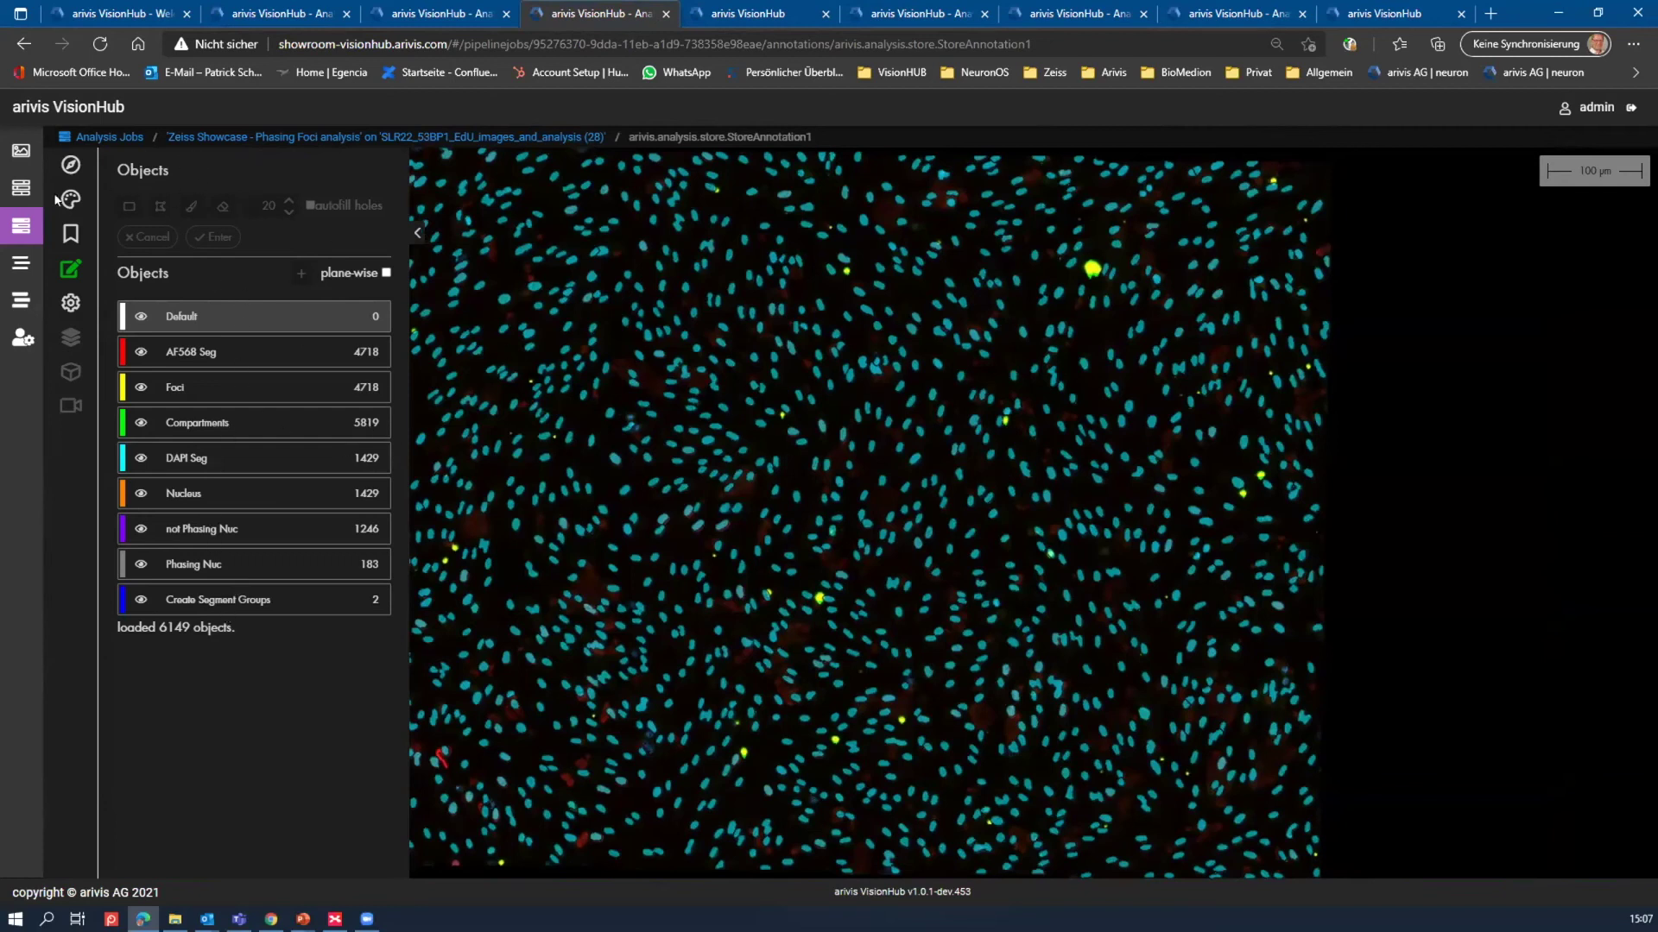
{"action": "left_click", "coordinate": [71, 164]}
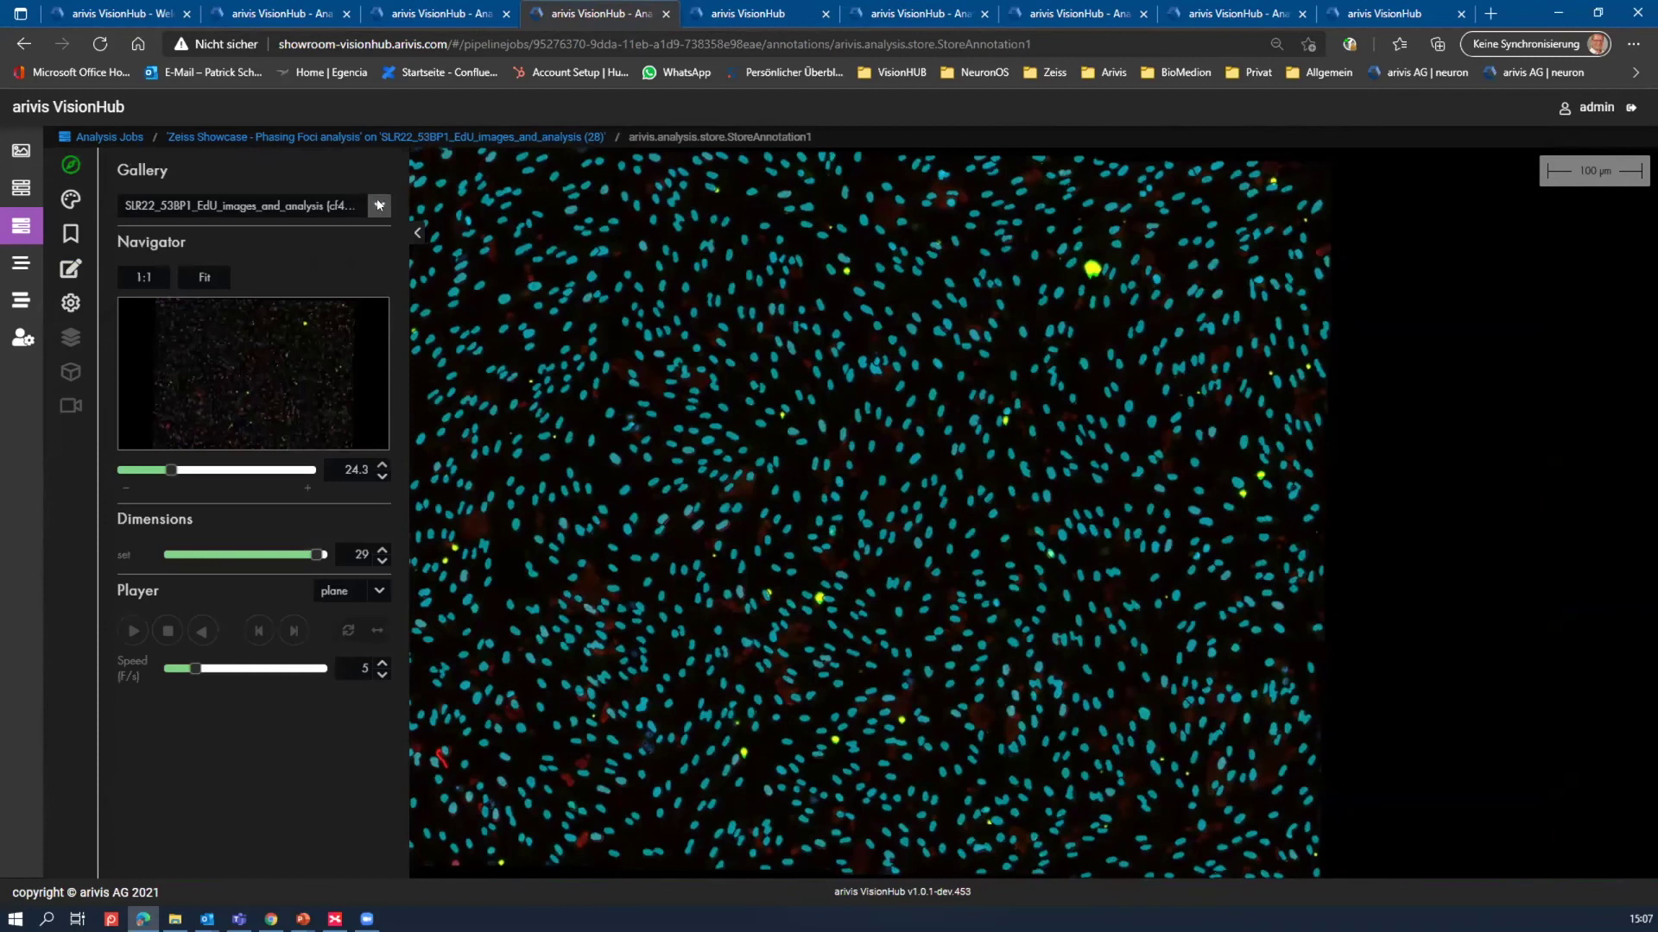
{"action": "left_click", "coordinate": [246, 206]}
{"action": "scroll", "coordinate": [376, 318], "scroll_direction": "down", "scroll_amount": 3}
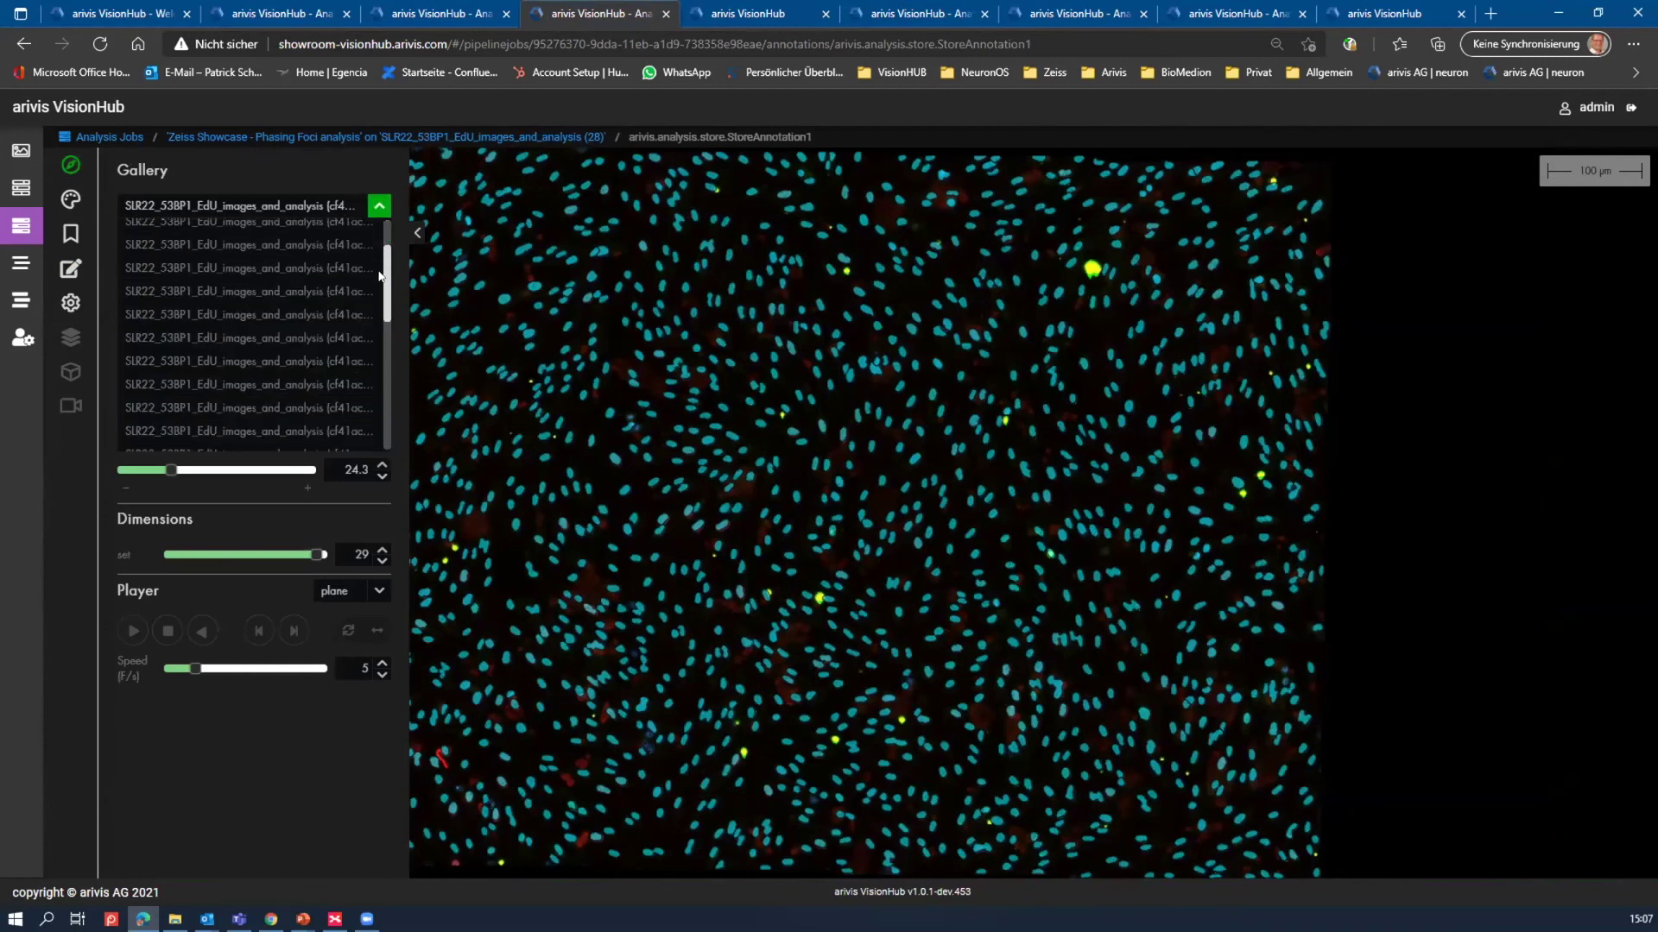
{"action": "scroll", "coordinate": [377, 317], "scroll_direction": "down", "scroll_amount": 3}
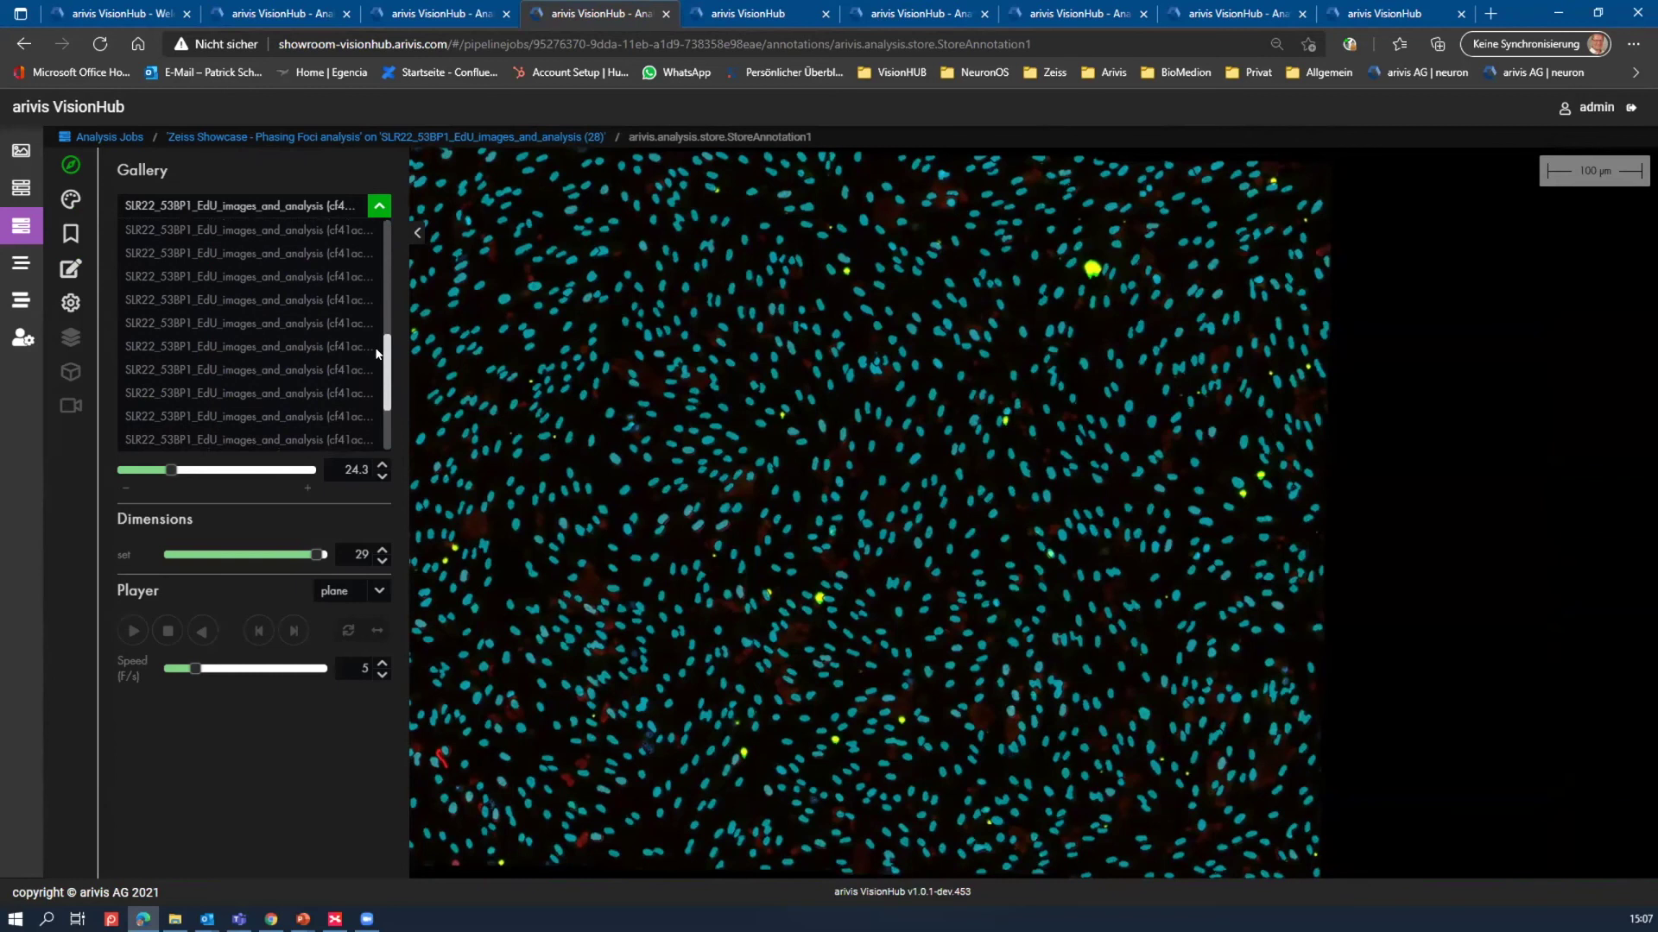
{"action": "left_click", "coordinate": [68, 104]}
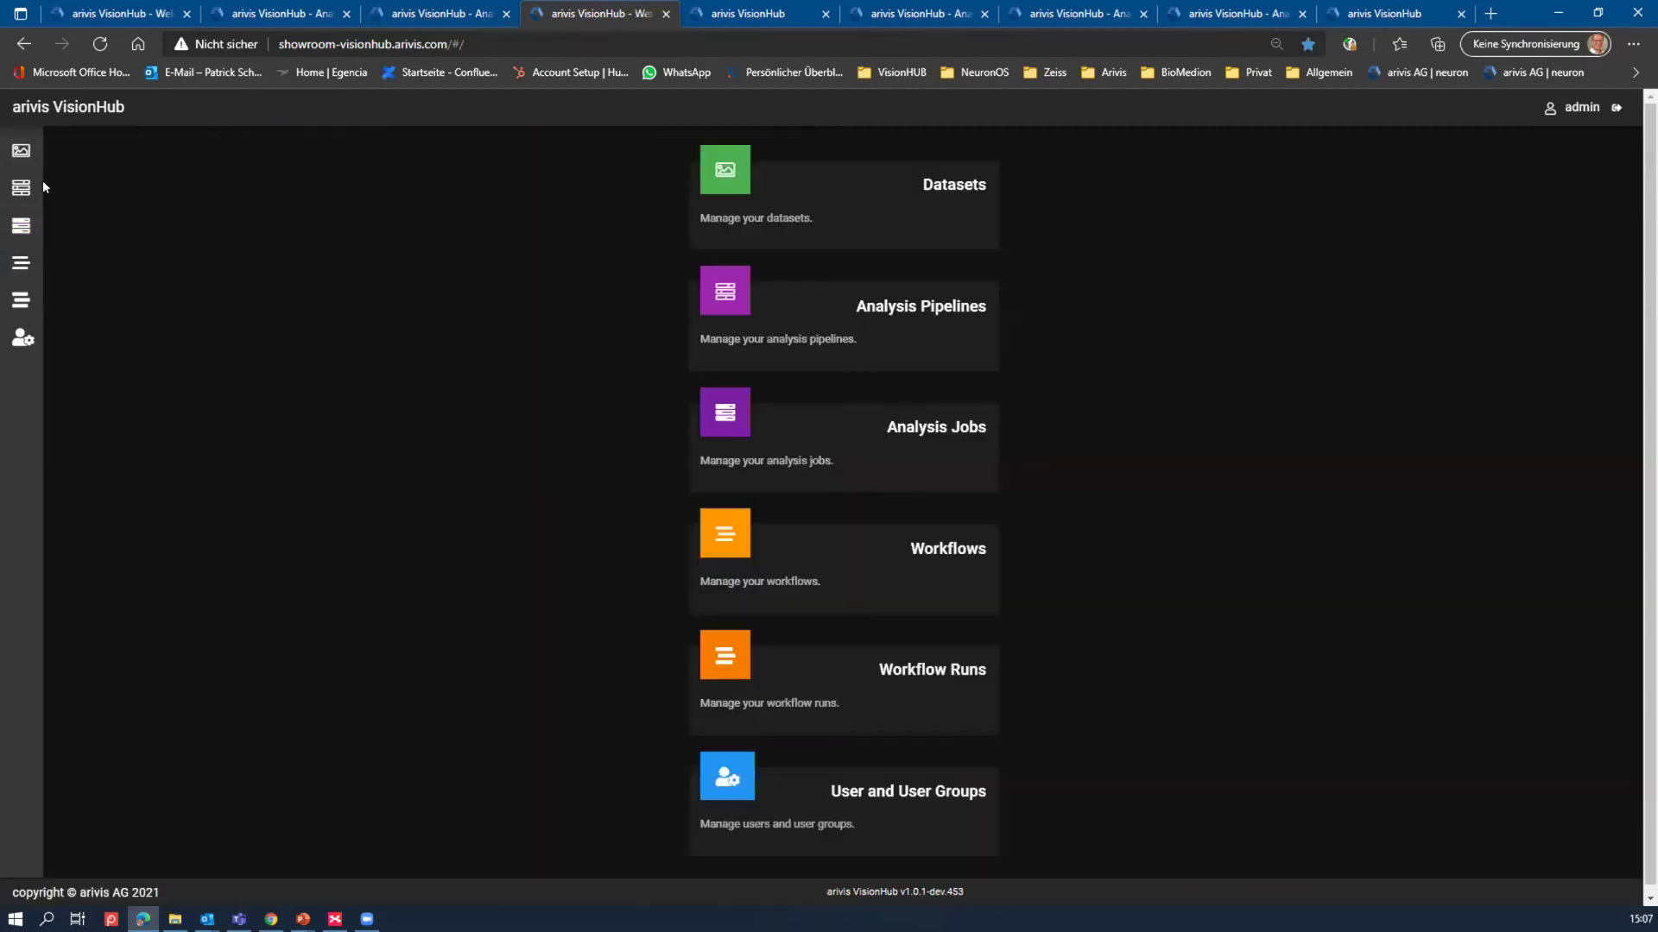